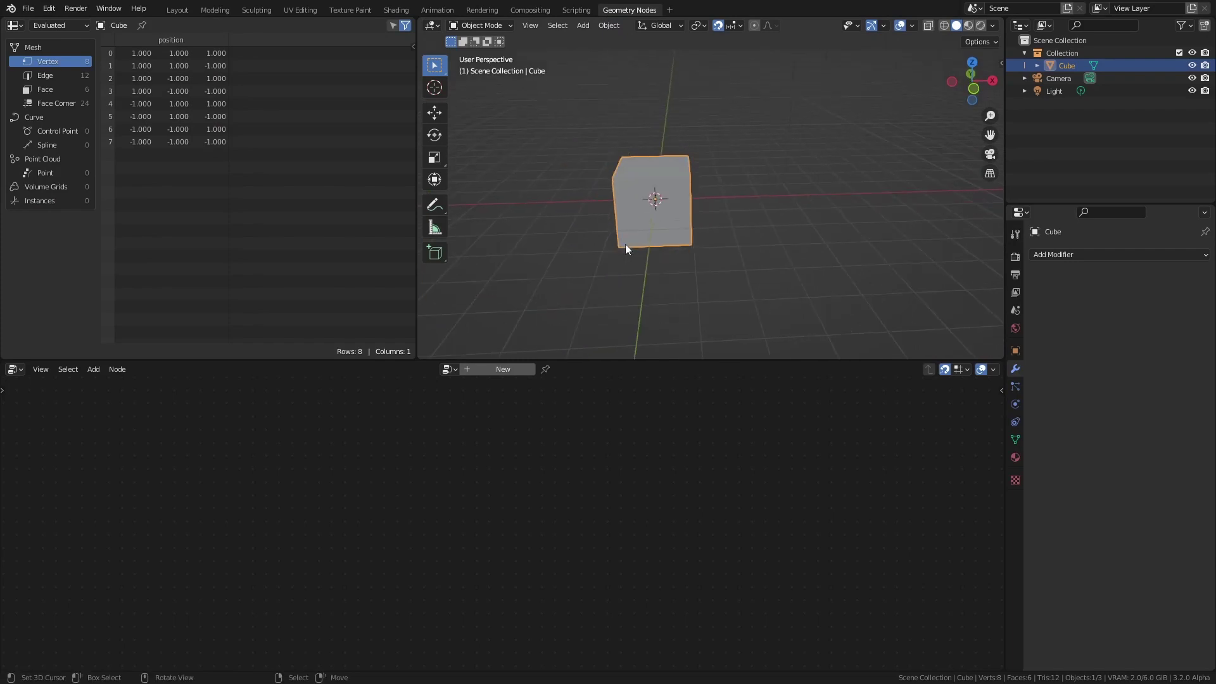
# Step: Create a new geometry node tree on the cube and cut the link between Group Input and Group Output
pyautogui.click(507, 369)
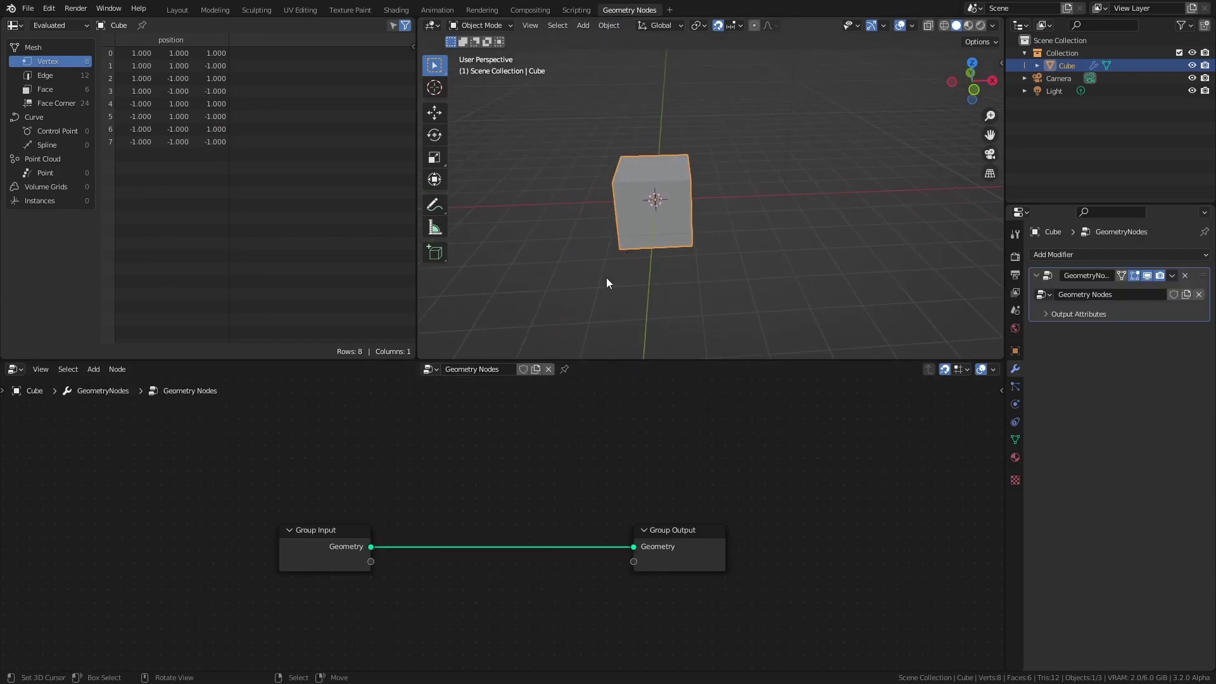
pyautogui.scroll(4, 442, 505)
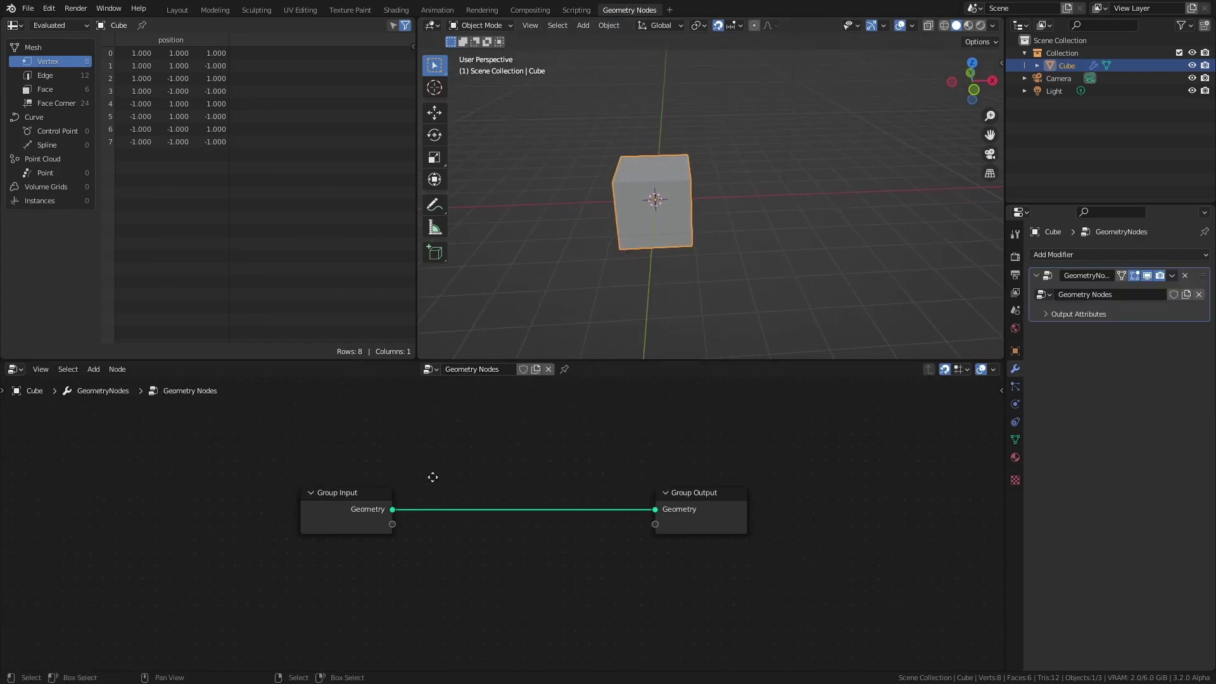
pyautogui.moveTo(443, 473); pyautogui.dragTo(264, 476)
pyautogui.keyDown('ctrl'); pyautogui.moveTo(350, 457); pyautogui.dragTo(354, 537, button='right'); pyautogui.keyUp('ctrl')
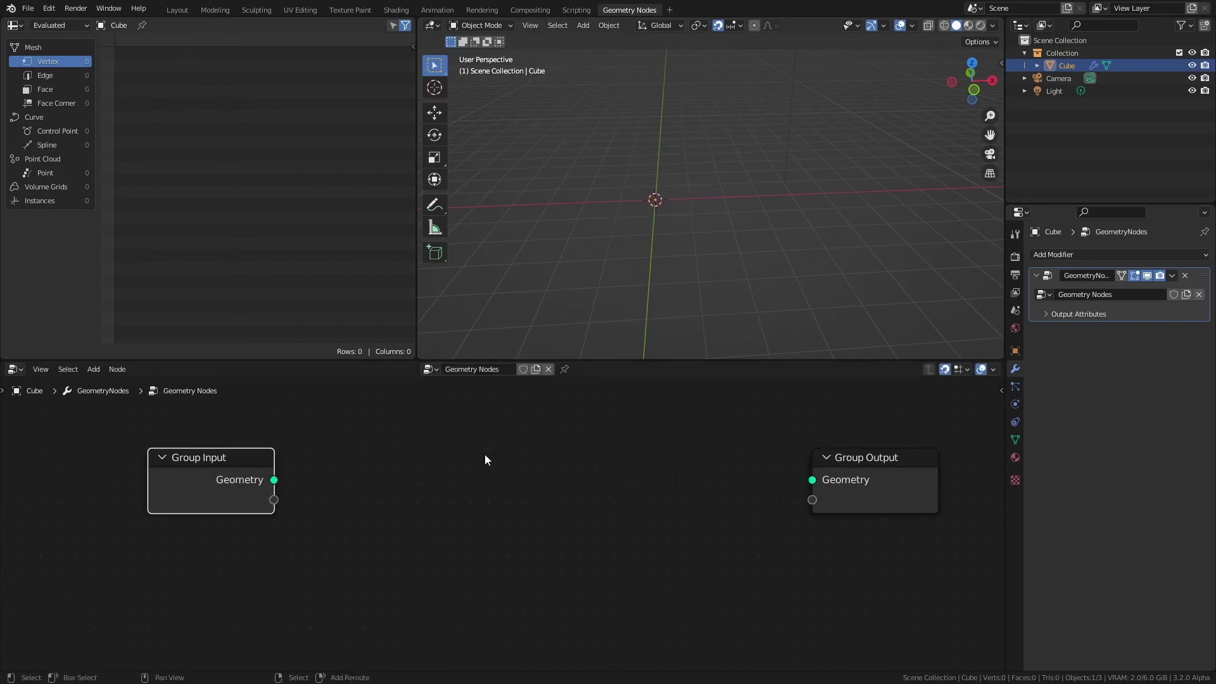
# Step: Add a Curve Line node, connect its Curve output to the Group Output geometry, and view the scene from the front
pyautogui.hotkey('shift', 'a')
pyautogui.moveTo(475, 481)
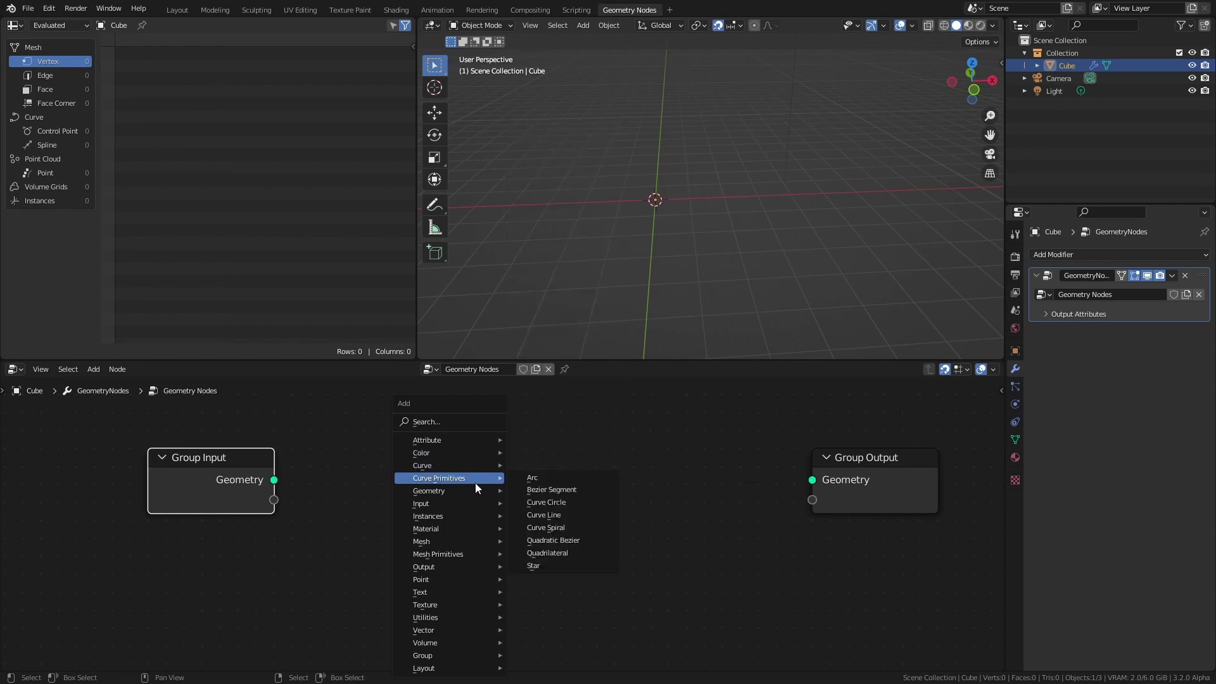
pyautogui.click(543, 515)
pyautogui.click(458, 495)
pyautogui.keyDown('alt'); pyautogui.moveTo(472, 494); pyautogui.dragTo(818, 472, button='right'); pyautogui.keyUp('alt')
pyautogui.press('KP_1')
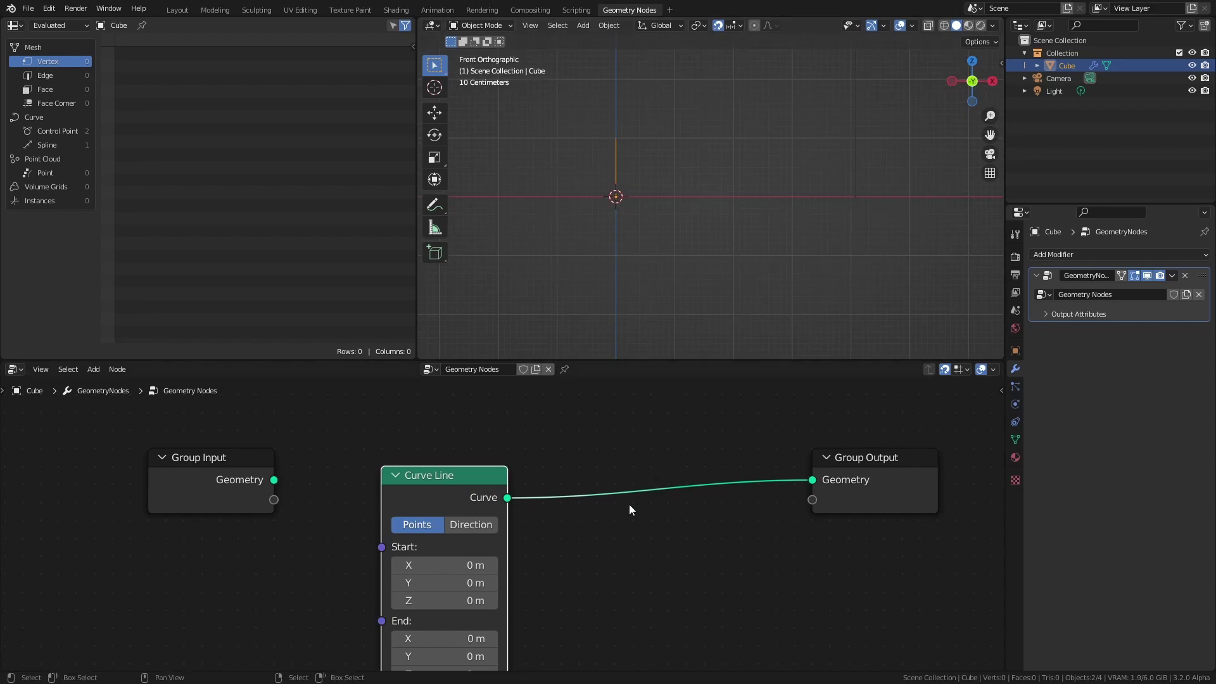
pyautogui.moveTo(629, 504); pyautogui.dragTo(654, 472, button='middle')
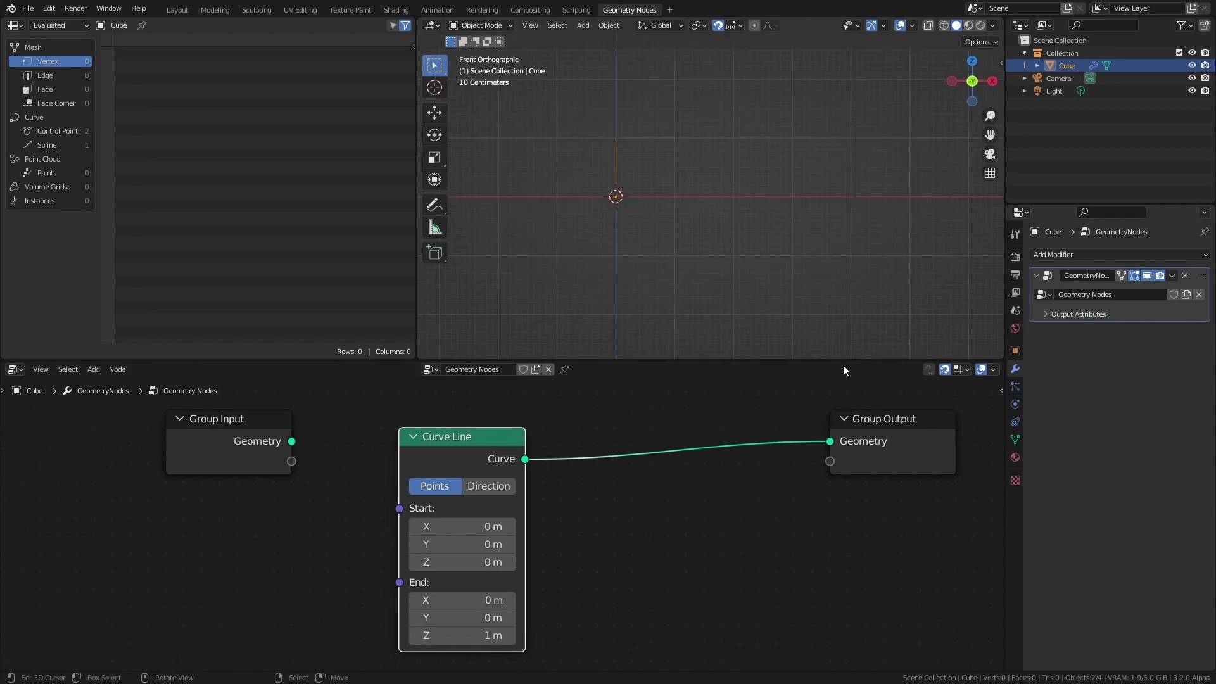
# Step: Switch the Curve Line to Direction mode and set its direction to 1, 0, 0
pyautogui.click(489, 487)
pyautogui.moveTo(519, 577); pyautogui.dragTo(534, 536, button='middle')
pyautogui.scroll(1, 535, 541)
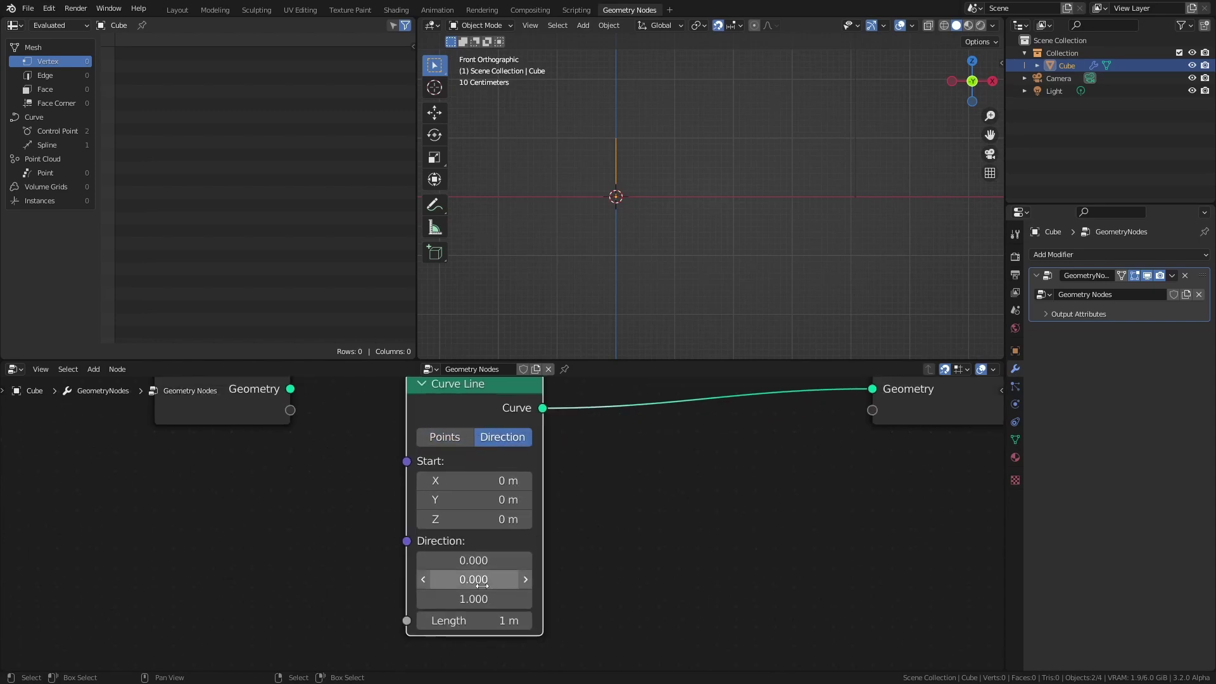
pyautogui.press('BackSpace')
pyautogui.click(484, 556)
pyautogui.write('1')
pyautogui.press('Return')
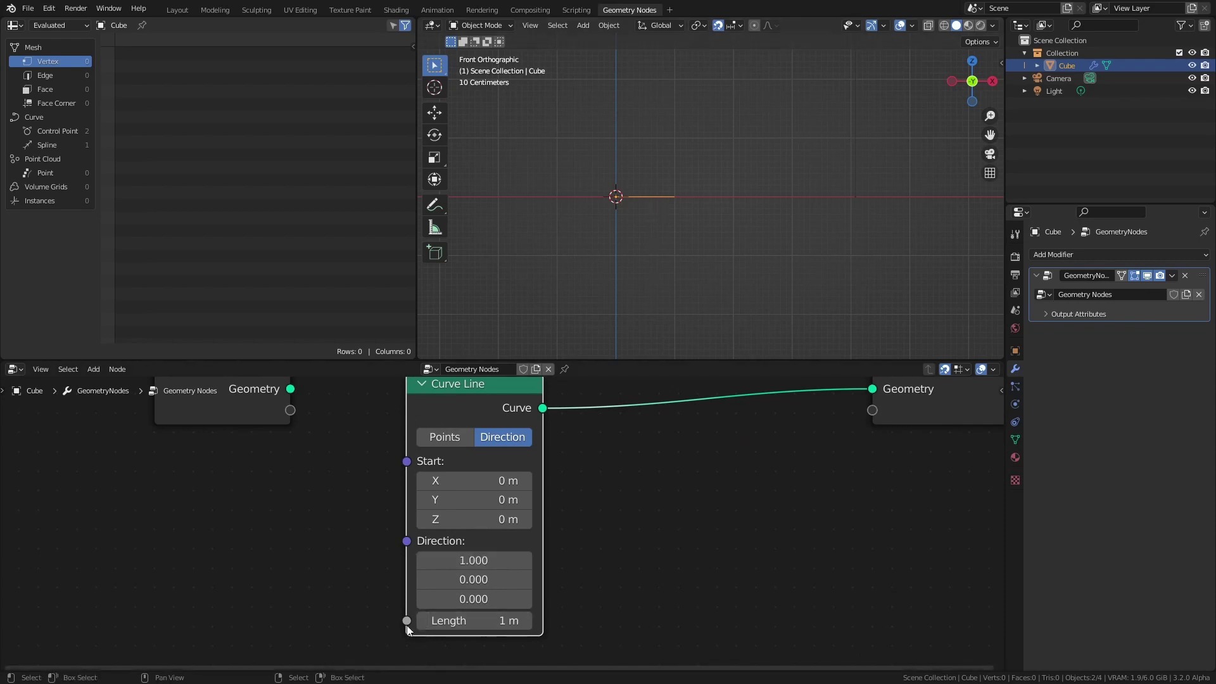
# Step: Expose the Curve Line's Length as a group input and set it to 2.7 m on the modifier
pyautogui.moveTo(406, 621); pyautogui.dragTo(285, 408)
pyautogui.moveTo(1136, 319)
pyautogui.mouseDown()
pyautogui.moveTo(1184, 319)
pyautogui.moveTo(1140, 310)
pyautogui.moveTo(1156, 311)
pyautogui.mouseUp()
pyautogui.scroll(1, 722, 221)
pyautogui.scroll(2, 757, 217)
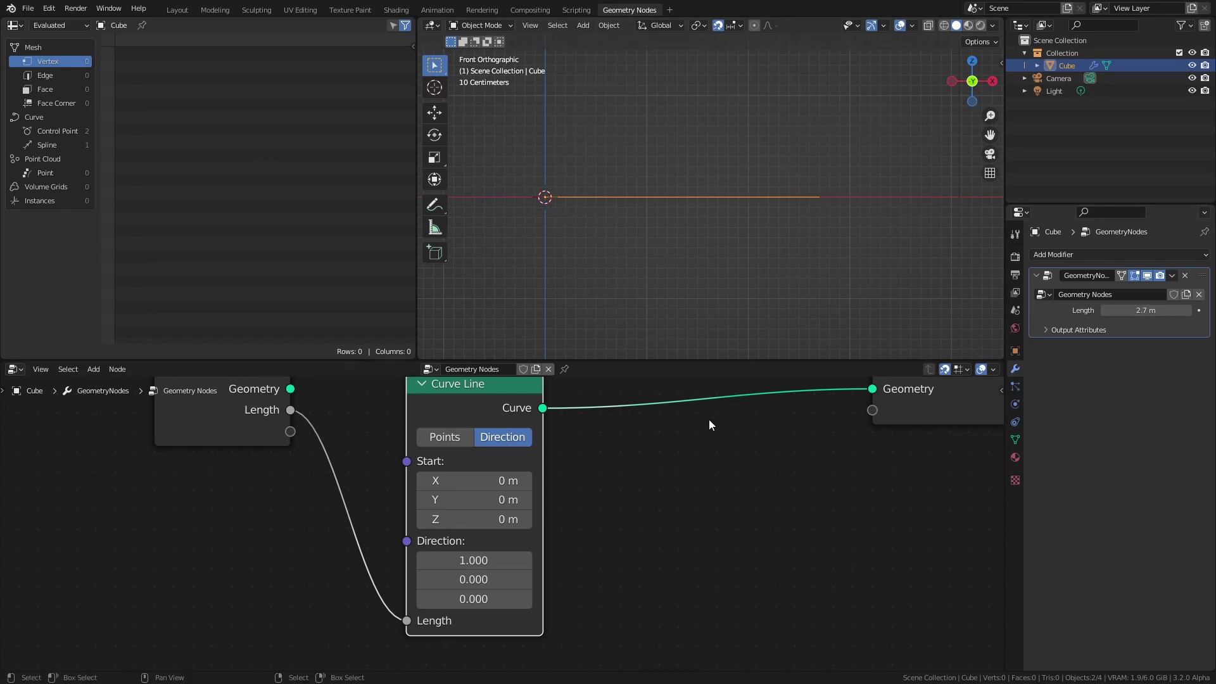
# Step: Insert a Resample Curve node between the Curve Line and the Group Output
pyautogui.moveTo(703, 425); pyautogui.dragTo(666, 470, button='middle')
pyautogui.hotkey('shift', 'a')
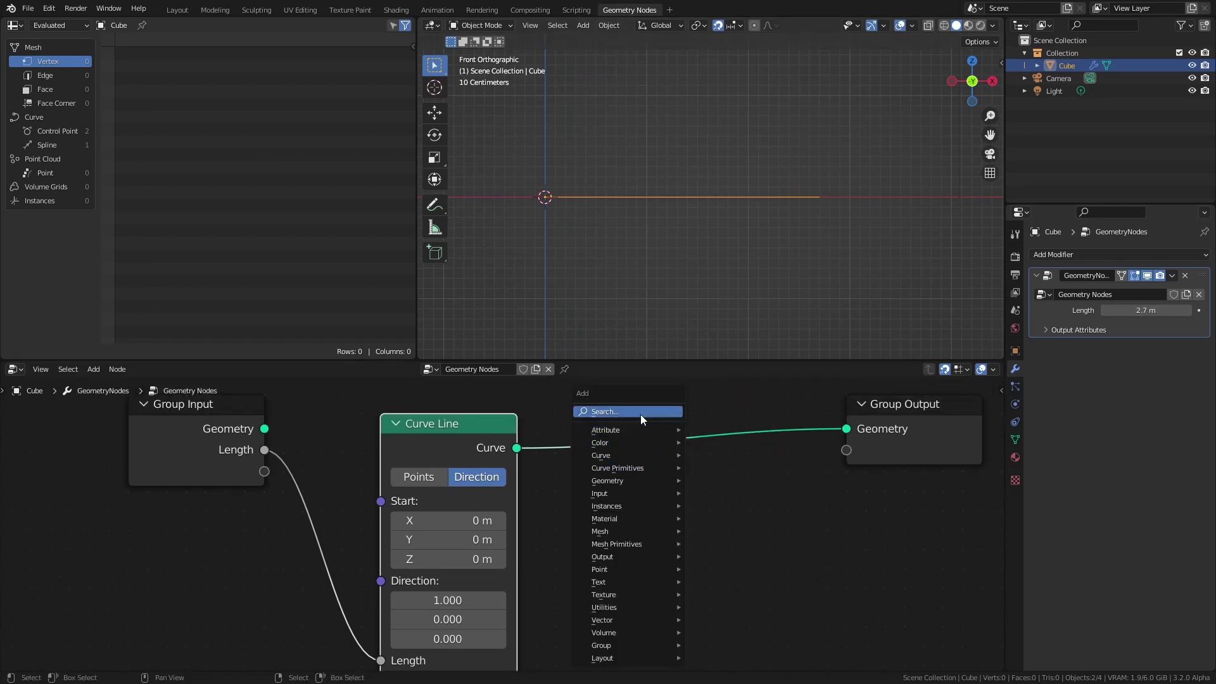
pyautogui.click(636, 413)
pyautogui.write('resa')
pyautogui.click(656, 435)
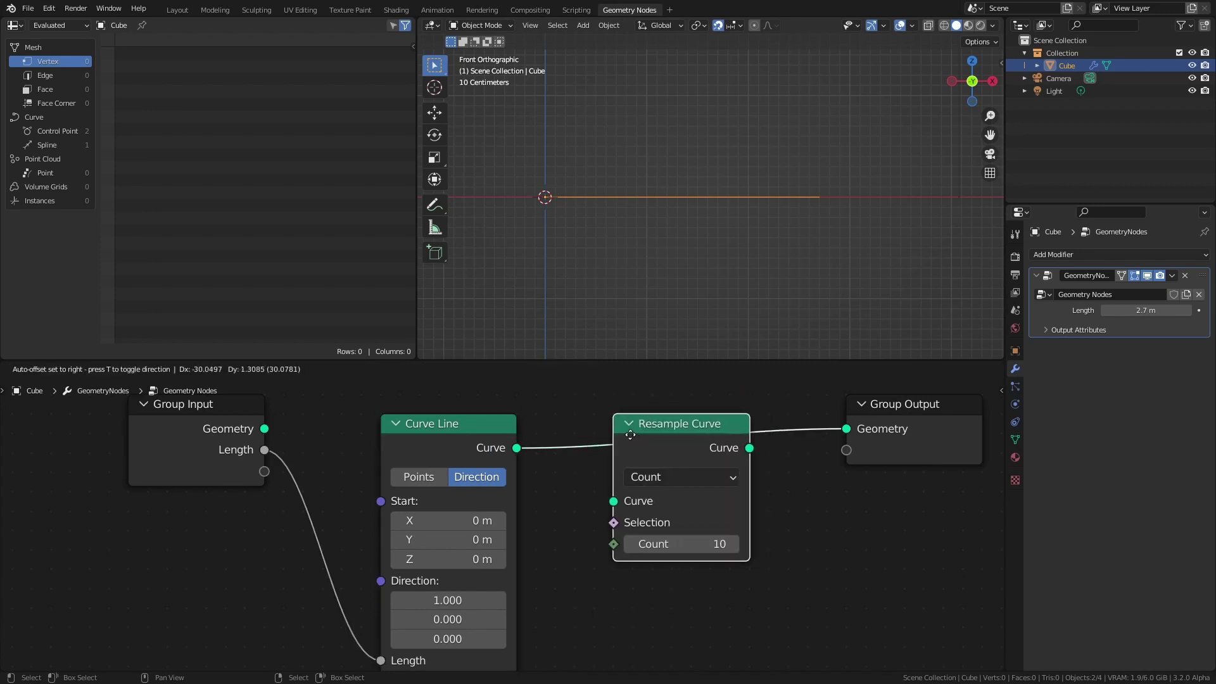
pyautogui.click(610, 433)
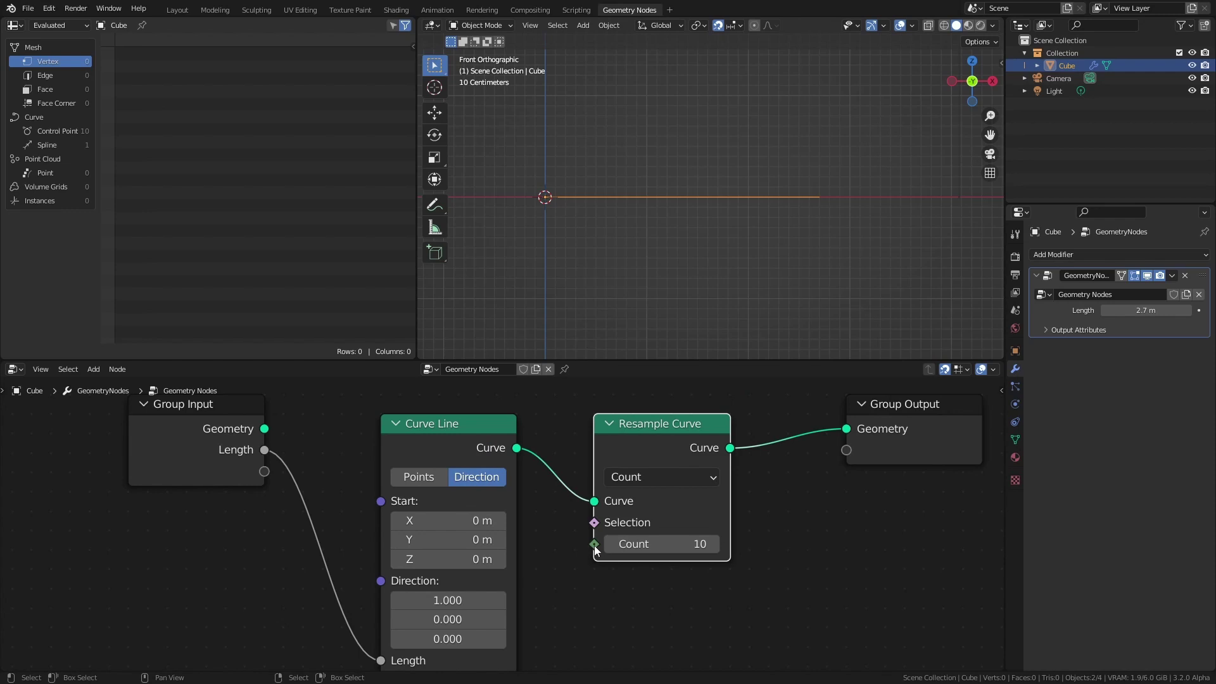
# Step: Expose the Resample Curve's Count as a group input and rename that input Resolution
pyautogui.moveTo(594, 544); pyautogui.dragTo(246, 471)
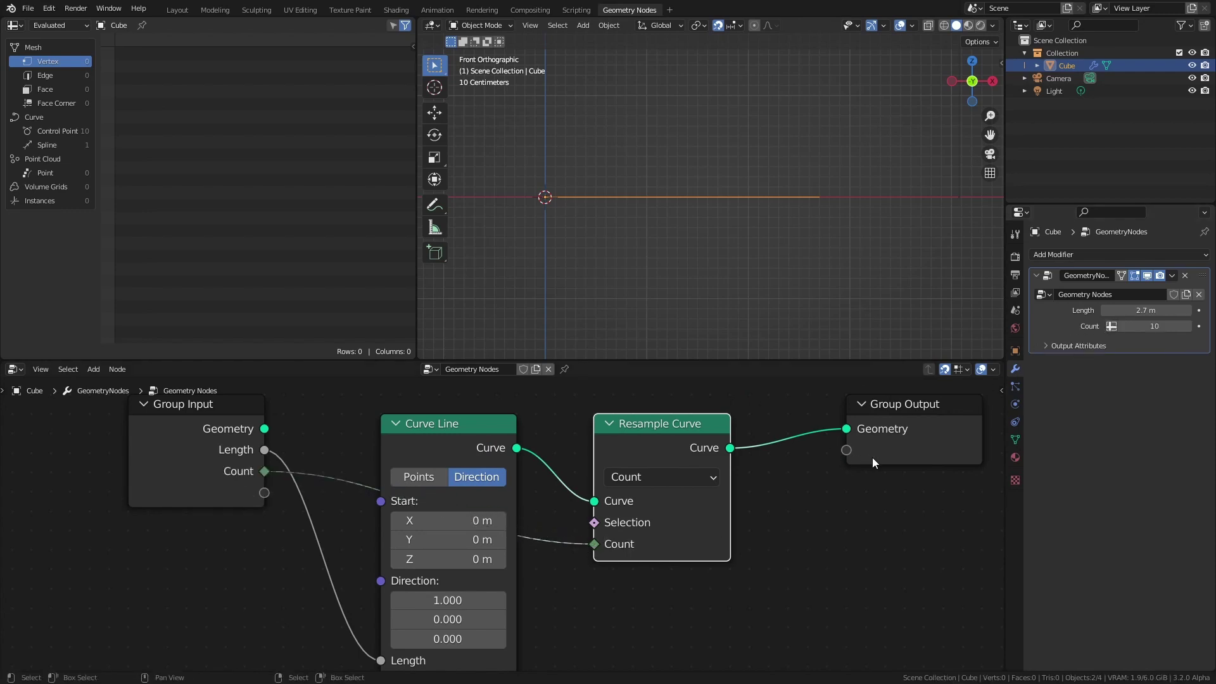
pyautogui.press('n')
pyautogui.click(995, 486)
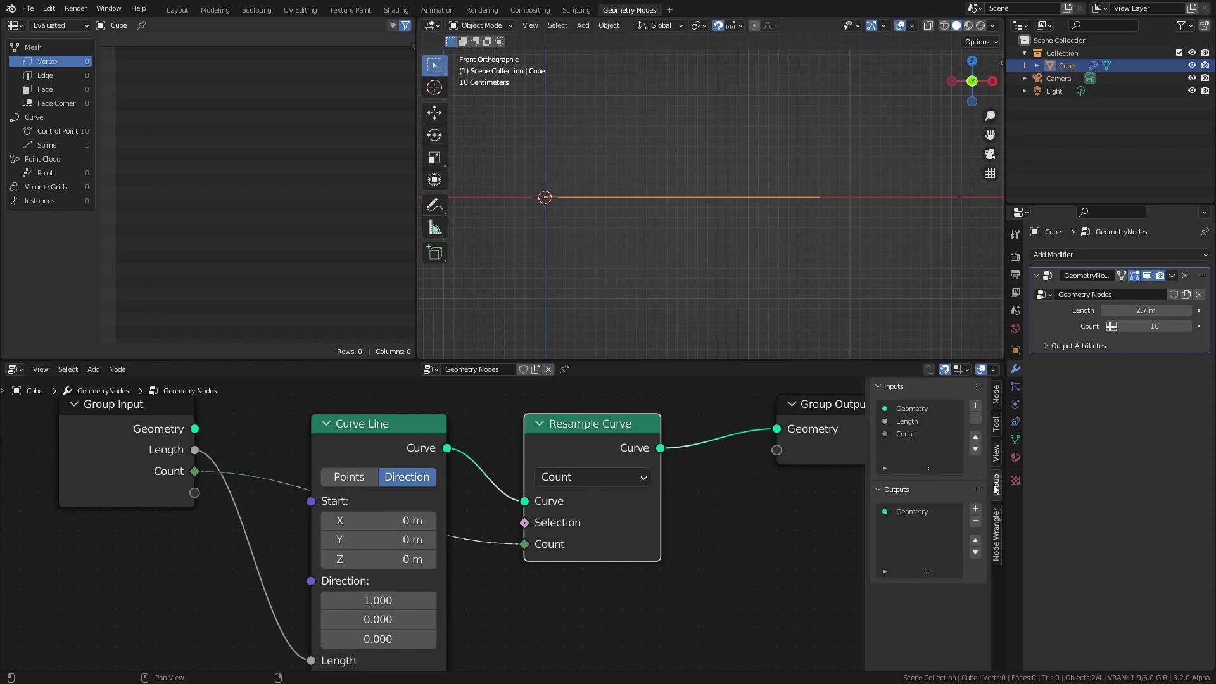
pyautogui.doubleClick(906, 434)
pyautogui.write('Resolu')
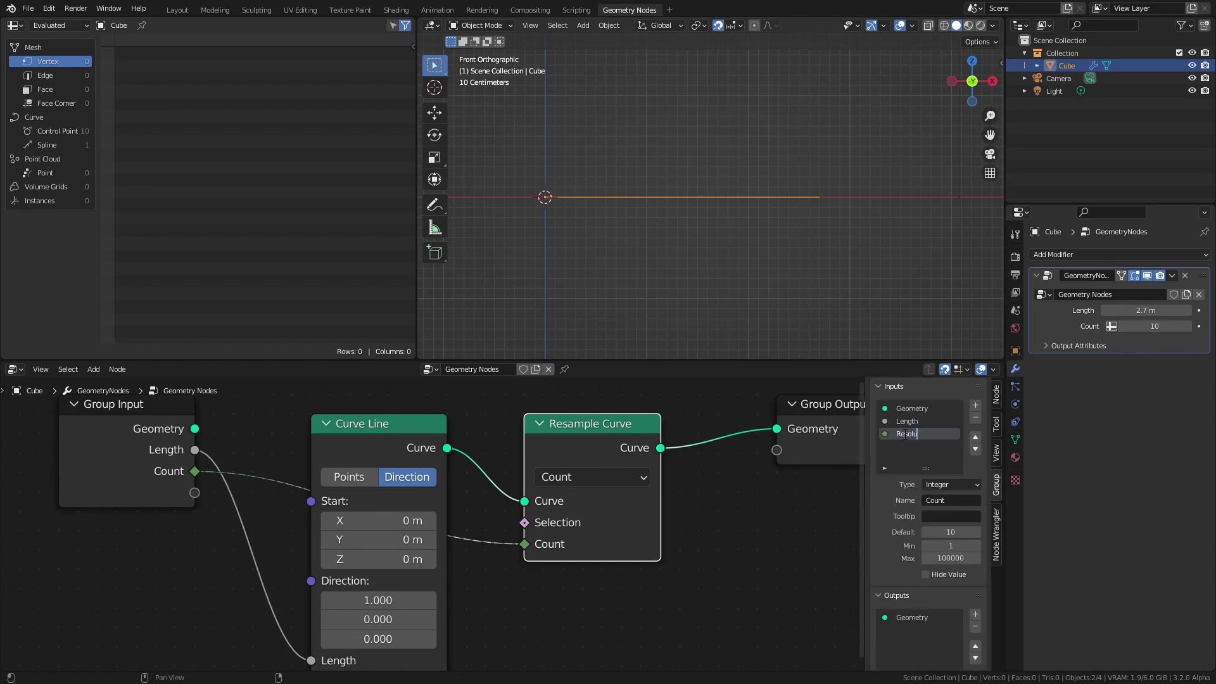
pyautogui.write('tion')
pyautogui.press('Return')
# Step: Hide the unused sockets of the Group Input and move the Group Output farther away along X
pyautogui.click(163, 445)
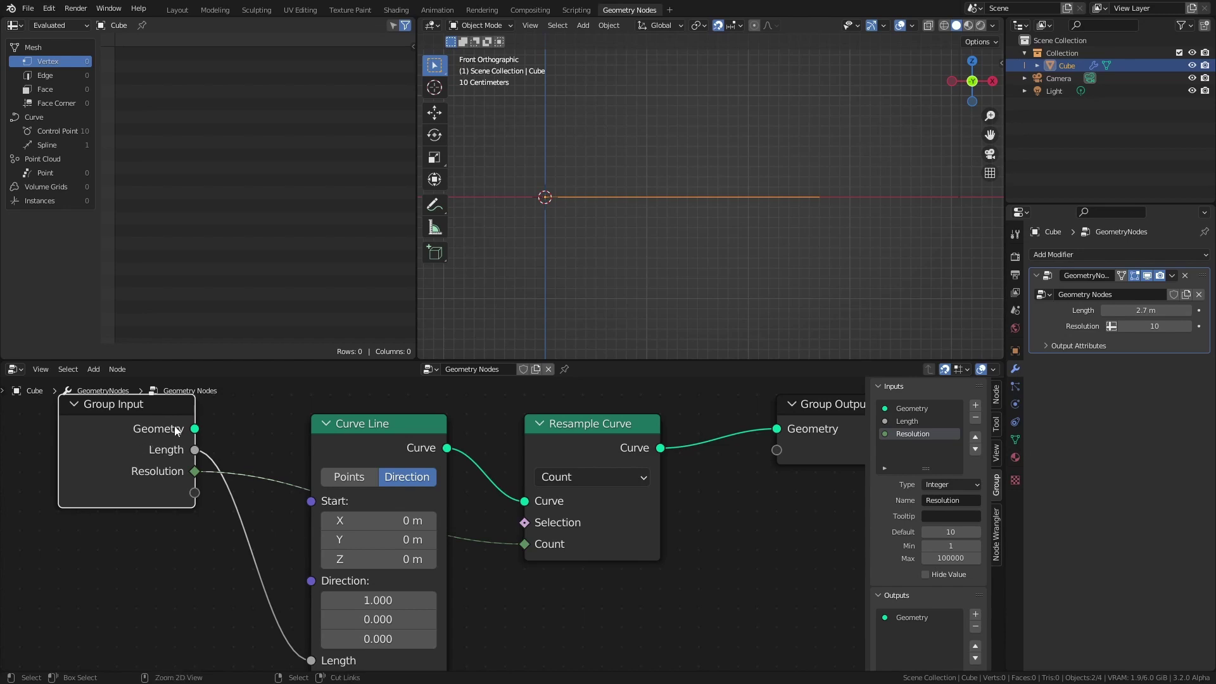
pyautogui.hotkey('ctrl', 'h')
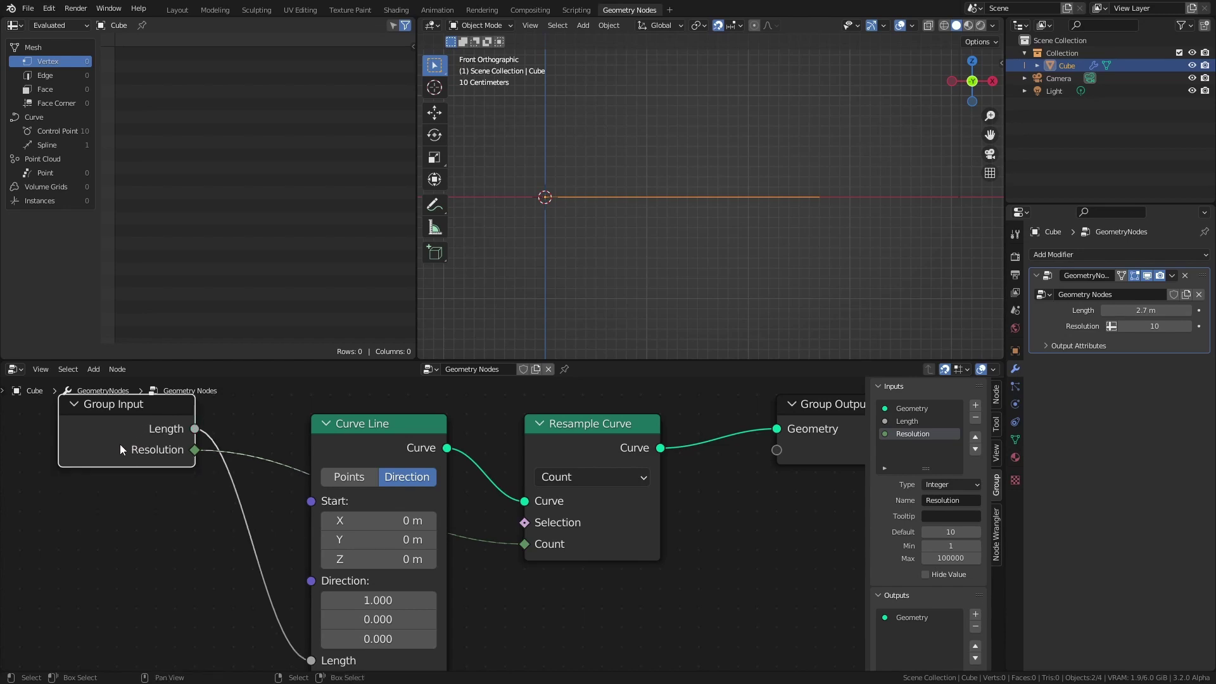
pyautogui.scroll(-4, 616, 488)
pyautogui.press('g')
pyautogui.press('x')
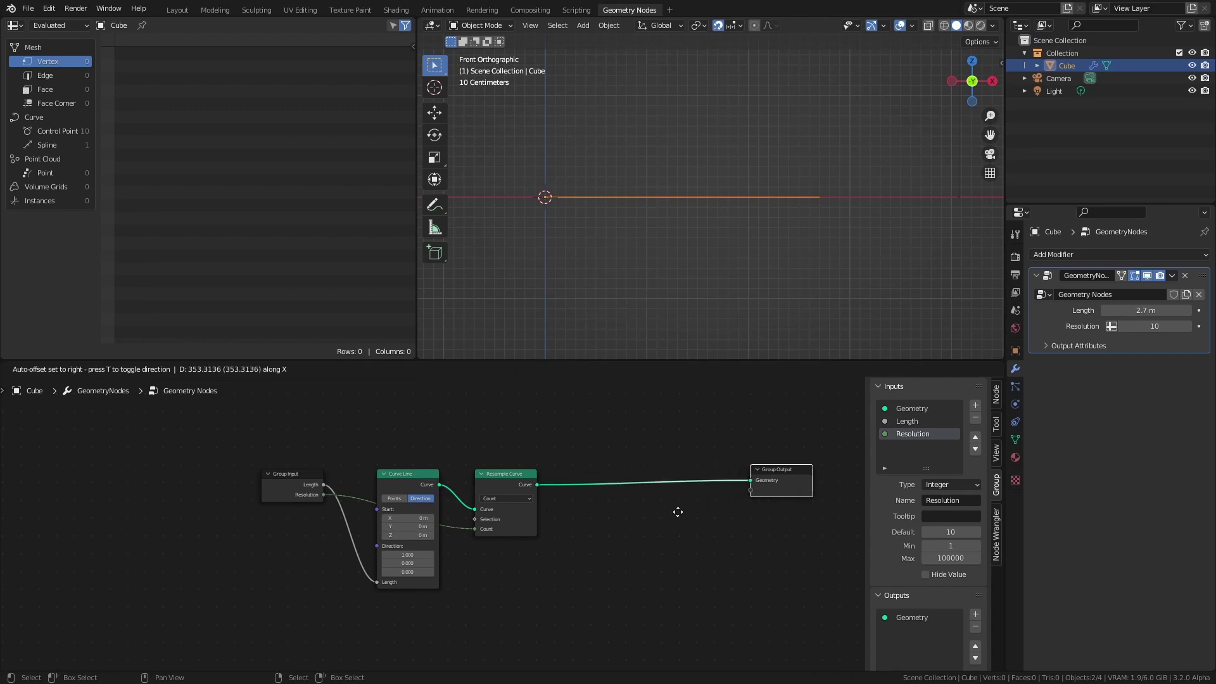
pyautogui.click(696, 511)
# Step: Frame the Group Input, Curve Line and Resample Curve nodes together and label the frame "base"
pyautogui.moveTo(430, 432); pyautogui.dragTo(85, 624)
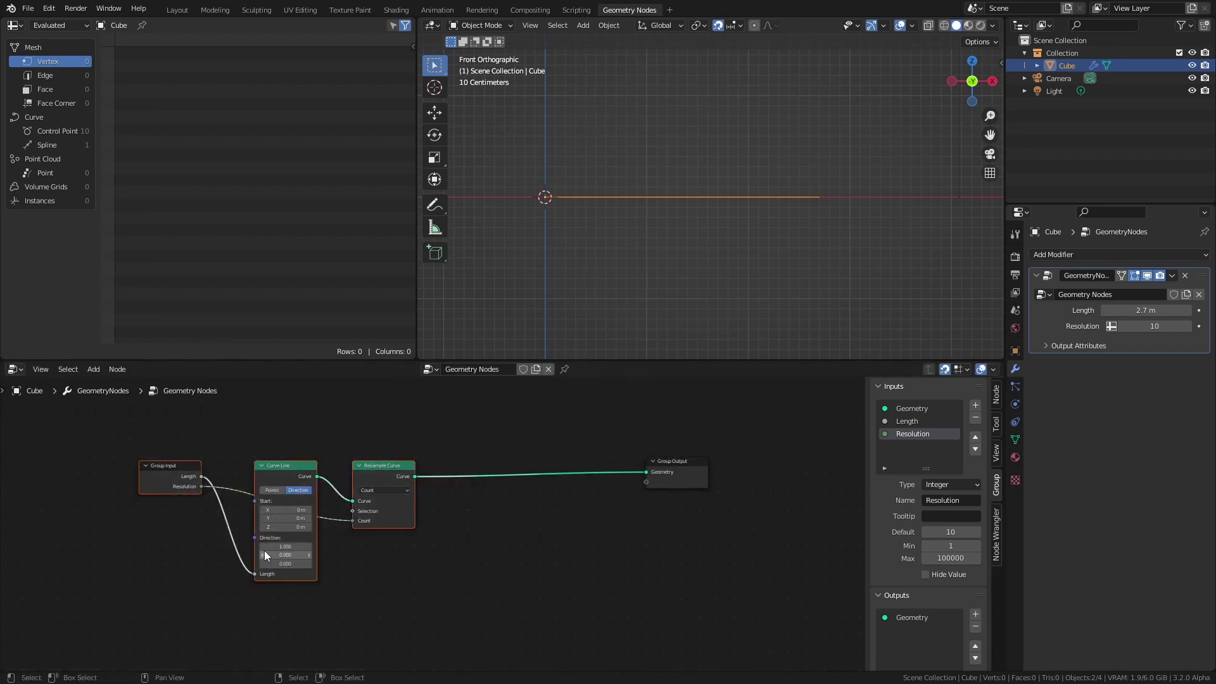
pyautogui.hotkey('ctrl', 'j')
pyautogui.click(272, 453)
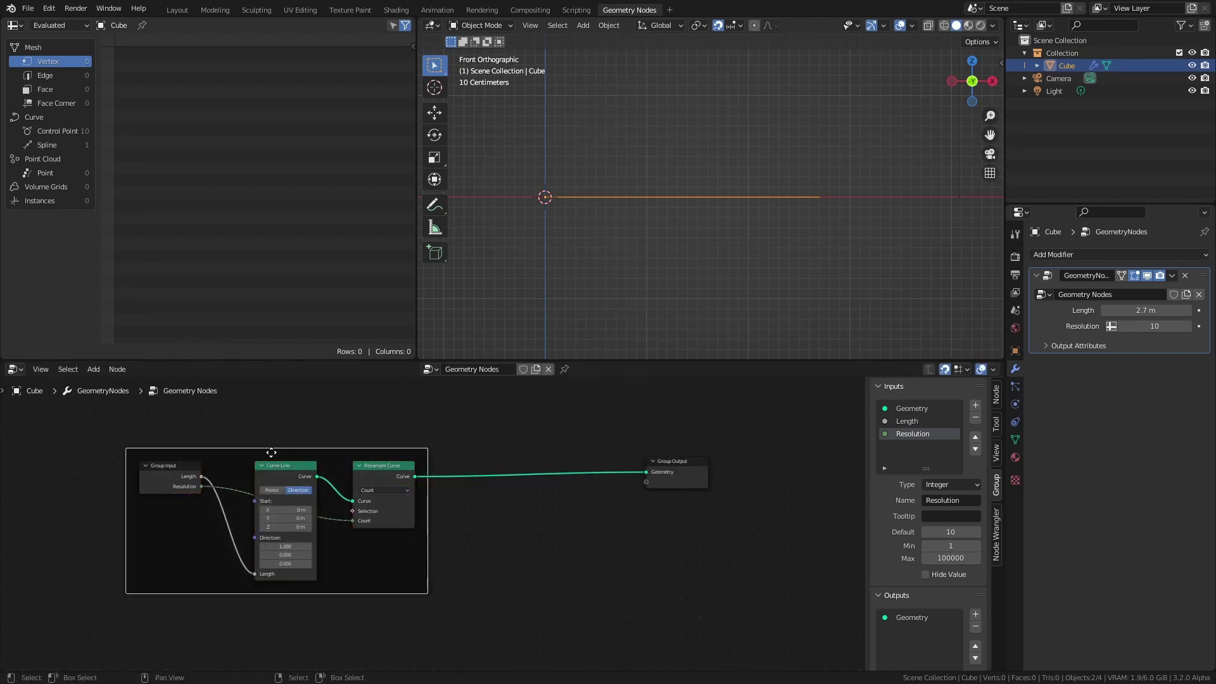
pyautogui.press('F2')
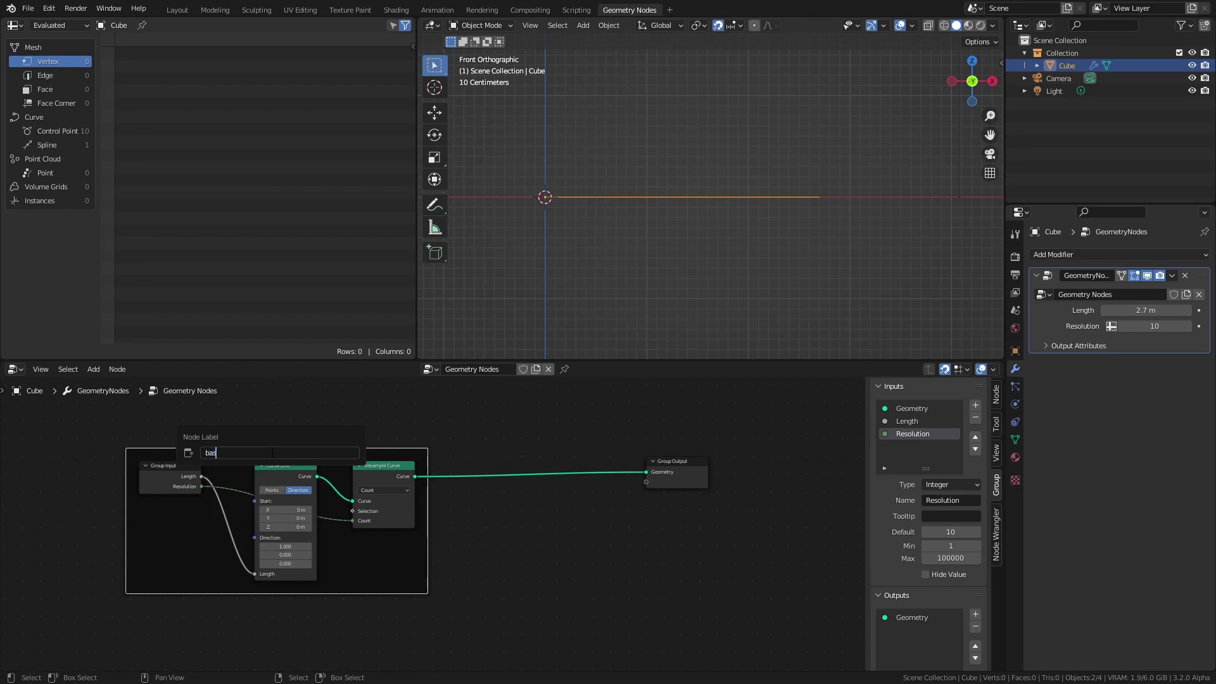
pyautogui.write('base')
pyautogui.press('Return')
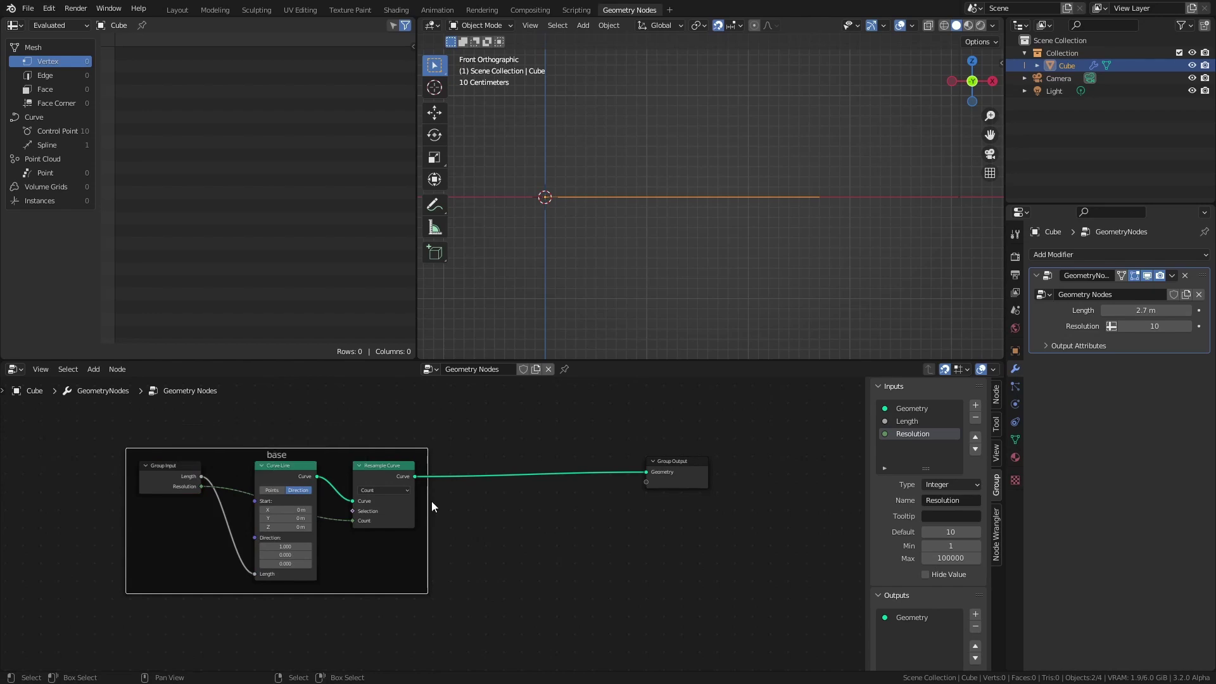
# Step: Move the Group Output farther from the base frame and insert a Set Position node on the link before it
pyautogui.moveTo(662, 556); pyautogui.dragTo(573, 522, button='middle')
pyautogui.moveTo(583, 466); pyautogui.dragTo(777, 466)
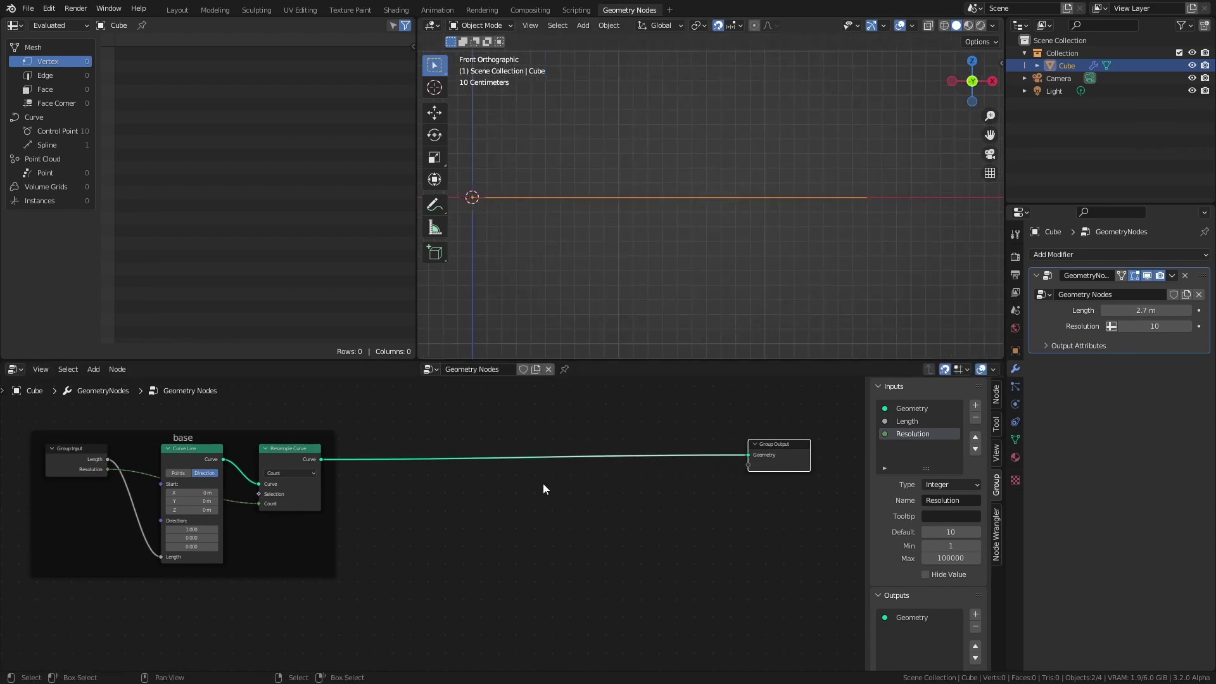
pyautogui.hotkey('shift', 'a')
pyautogui.moveTo(536, 468)
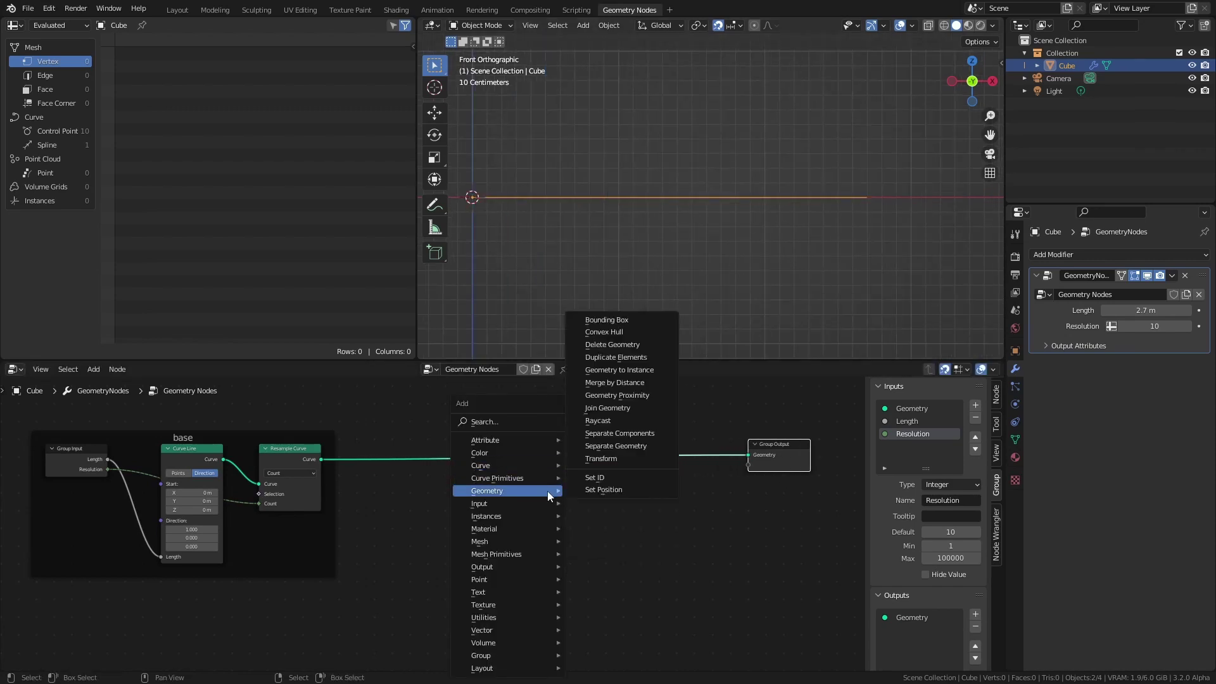
pyautogui.click(614, 491)
pyautogui.click(565, 437)
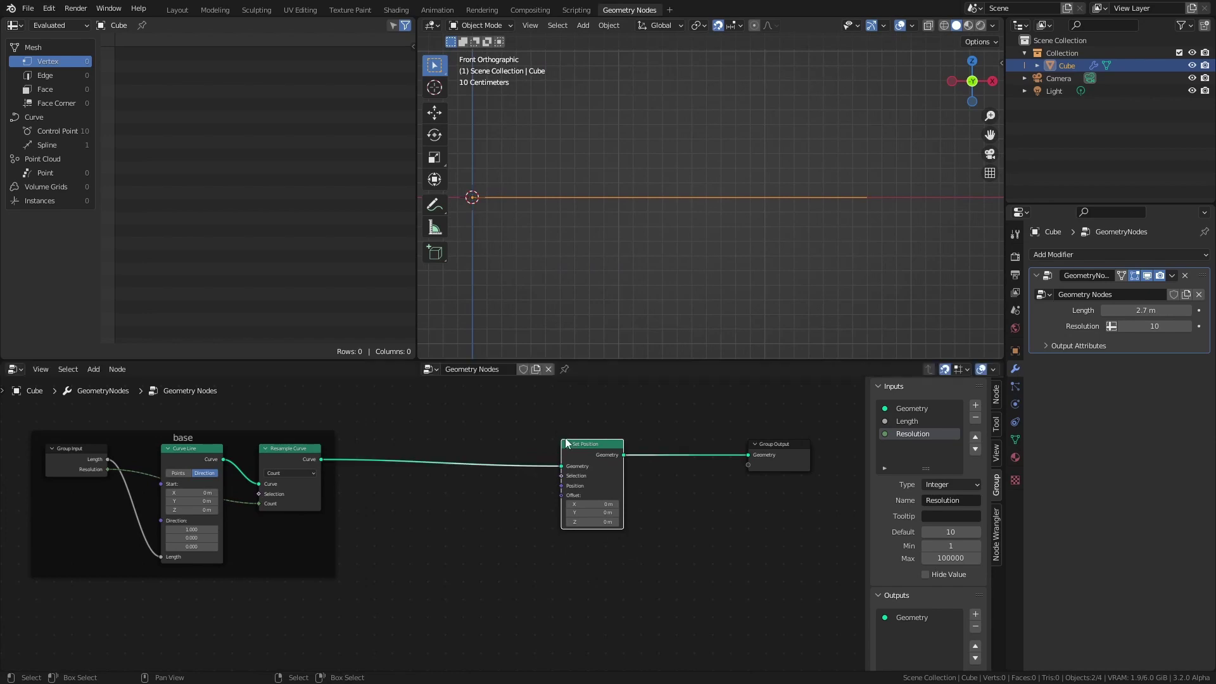
pyautogui.scroll(3, 491, 450)
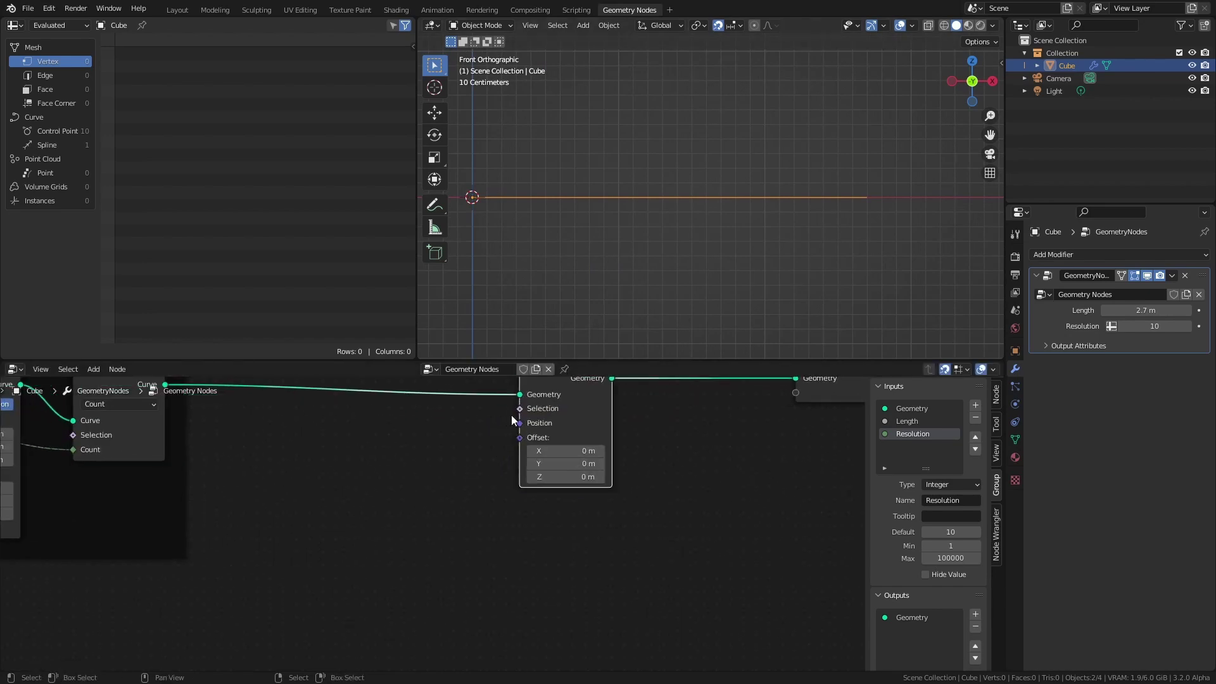
pyautogui.scroll(-1, 692, 204)
pyautogui.scroll(-1, 691, 204)
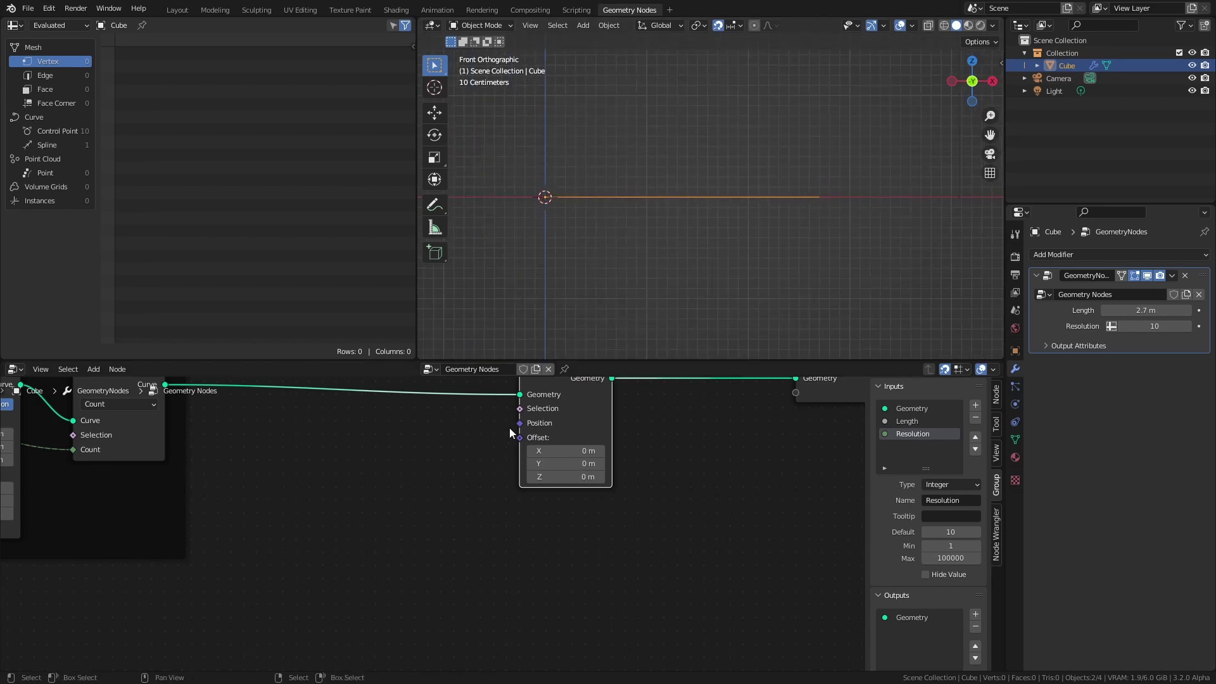
# Step: Add a Combine XYZ node whose Vector output feeds the Set Position node's Position input
pyautogui.moveTo(587, 417); pyautogui.dragTo(592, 378, button='middle')
pyautogui.moveTo(594, 383); pyautogui.dragTo(620, 660)
pyautogui.moveTo(620, 660); pyautogui.dragTo(661, 392, button='middle')
pyautogui.moveTo(589, 429); pyautogui.dragTo(495, 472)
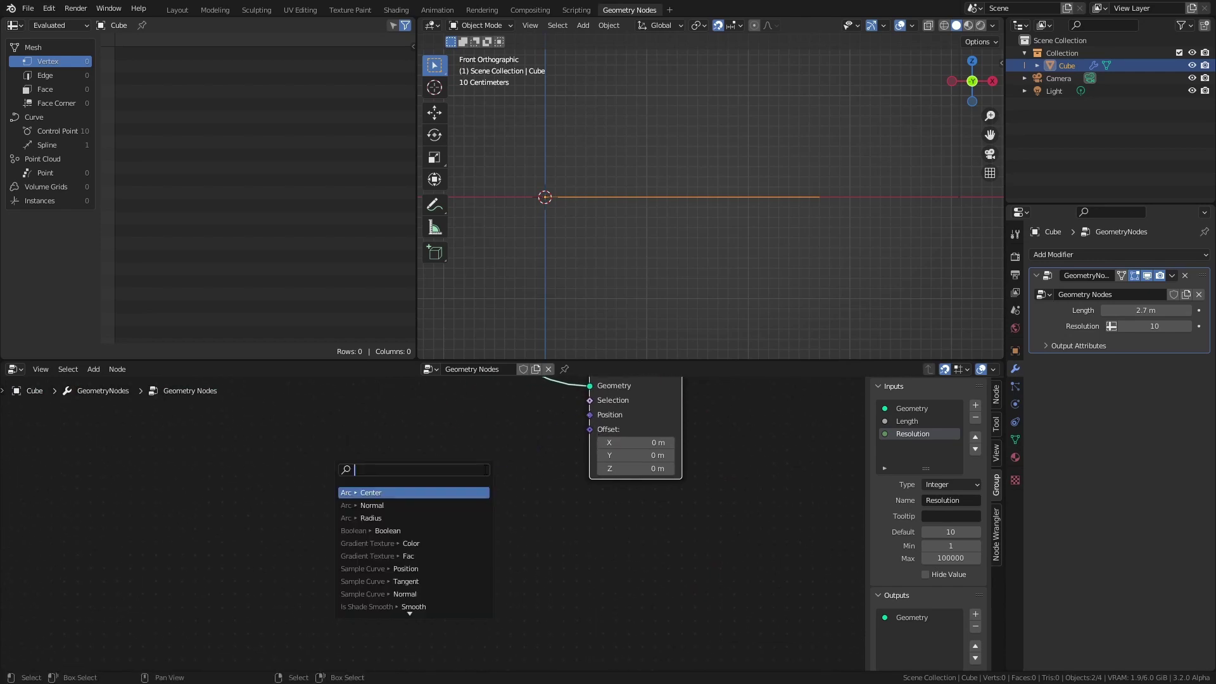
pyautogui.write('xyz')
pyautogui.press('Down')
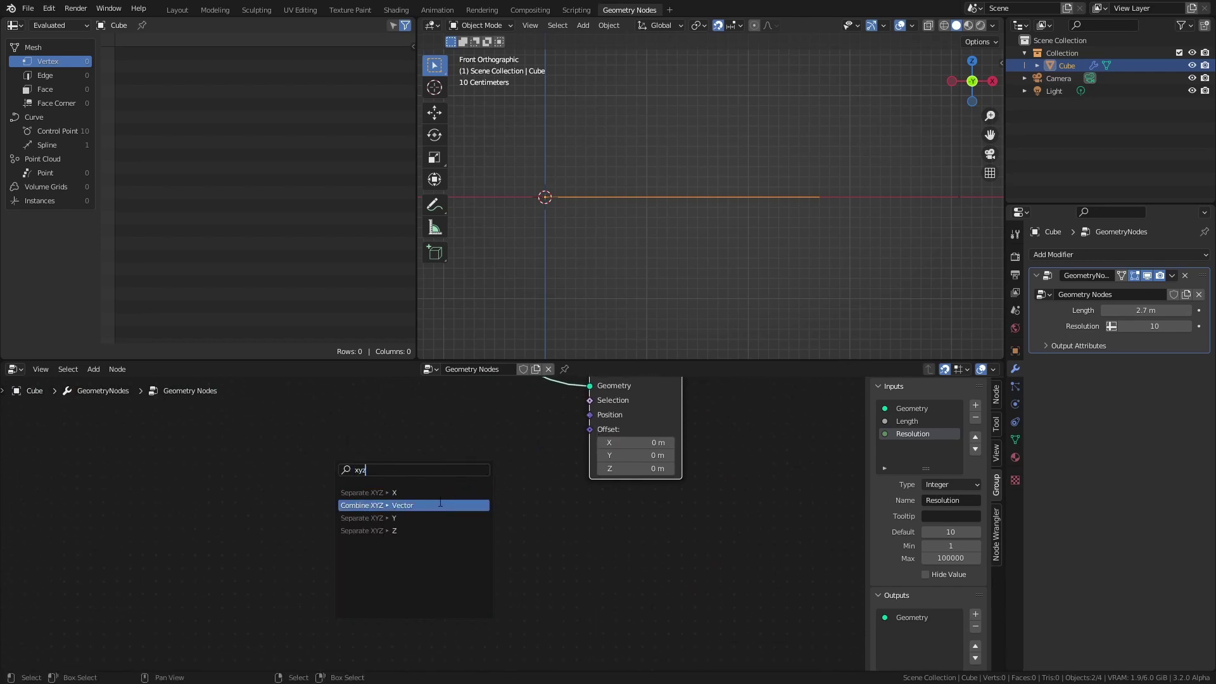
pyautogui.press('Return')
pyautogui.moveTo(383, 497); pyautogui.dragTo(603, 522, button='middle')
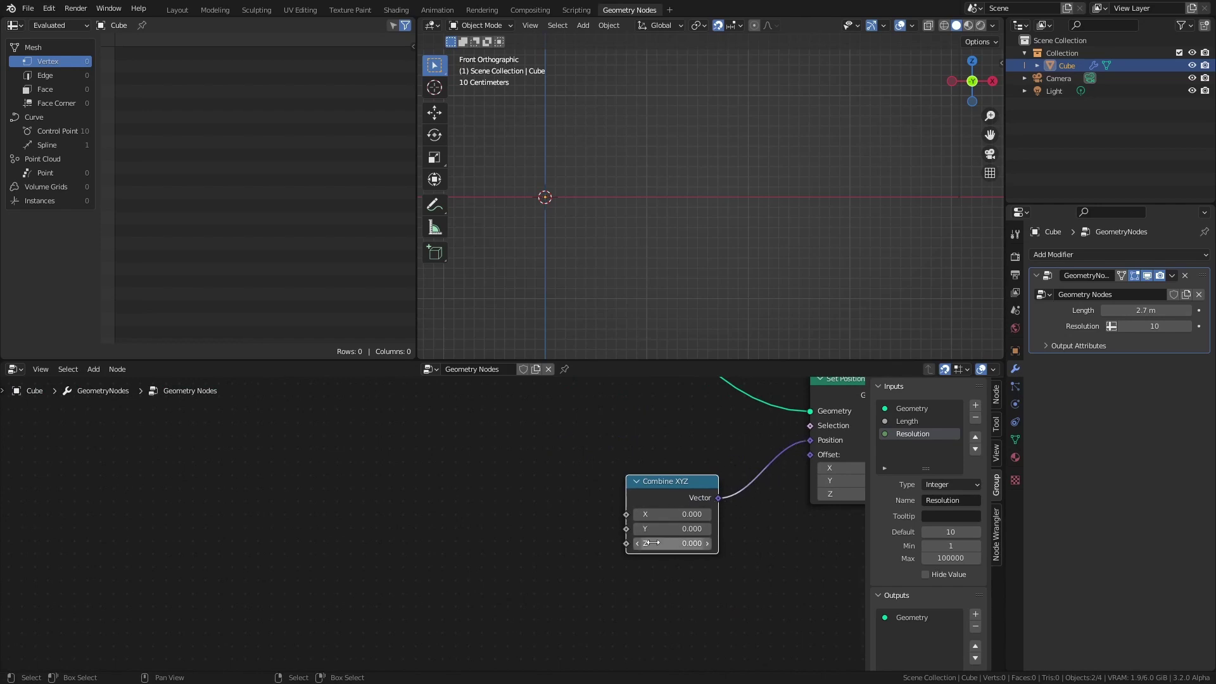
# Step: Add a Separate XYZ node with its X output linked to the Combine XYZ node's X input
pyautogui.moveTo(621, 521); pyautogui.dragTo(694, 514, button='middle')
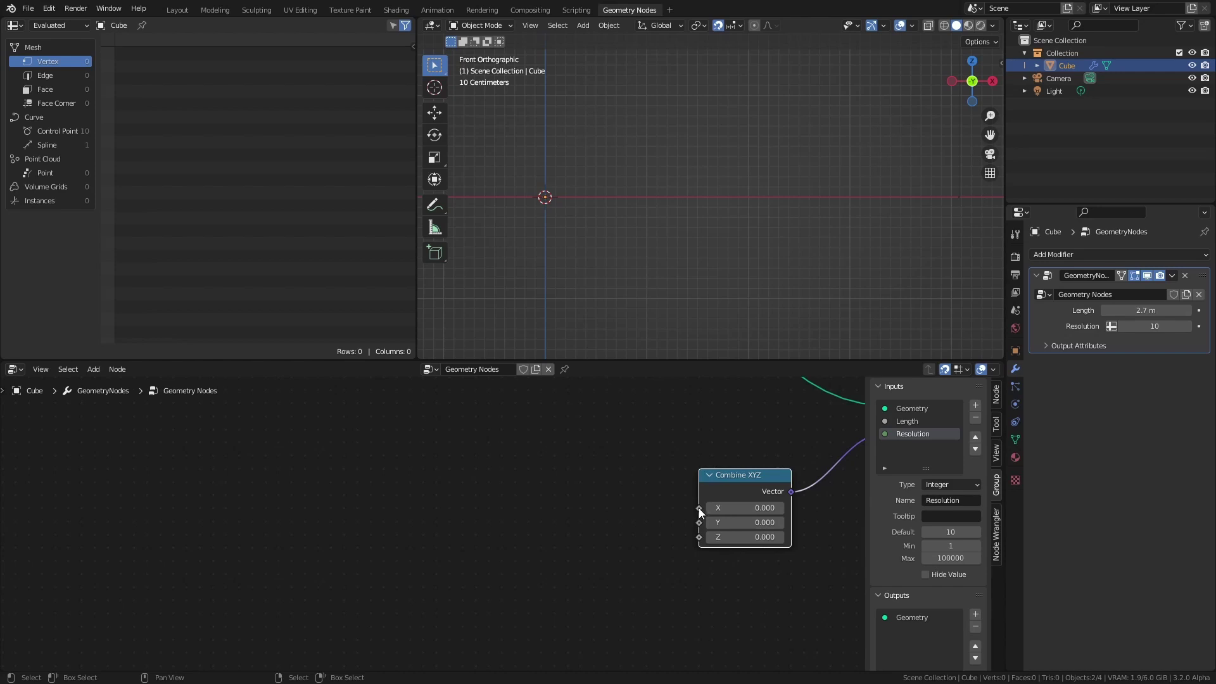
pyautogui.moveTo(699, 508); pyautogui.dragTo(504, 505)
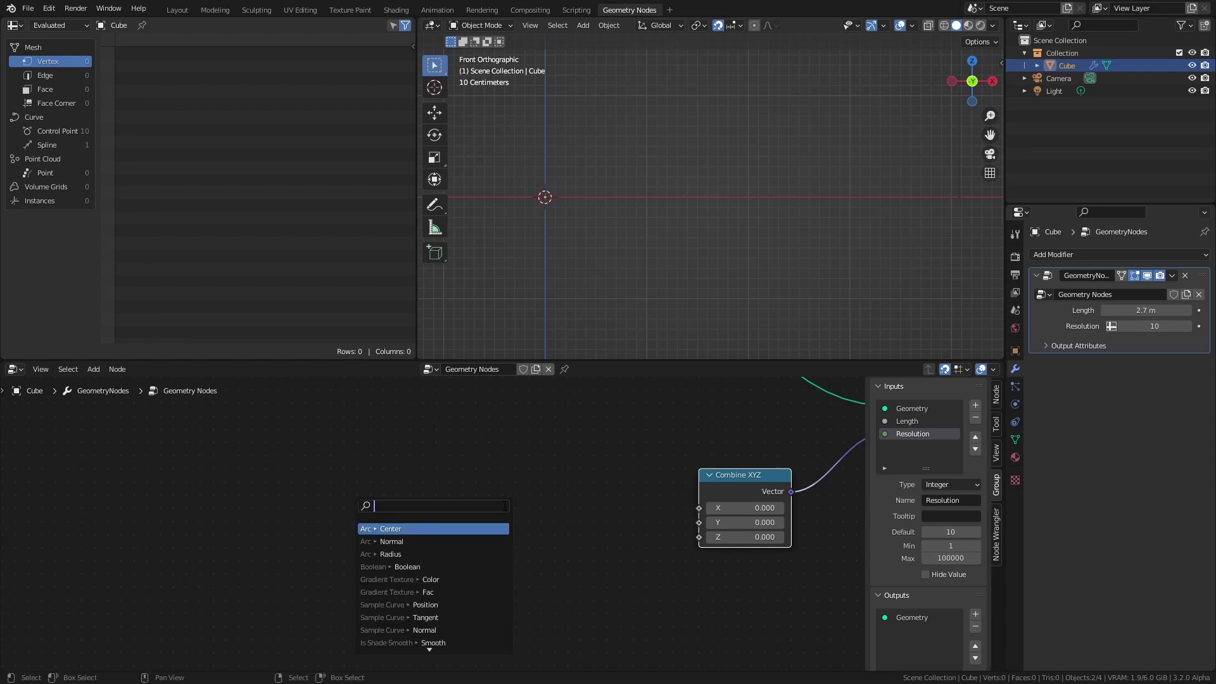
pyautogui.write('xy')
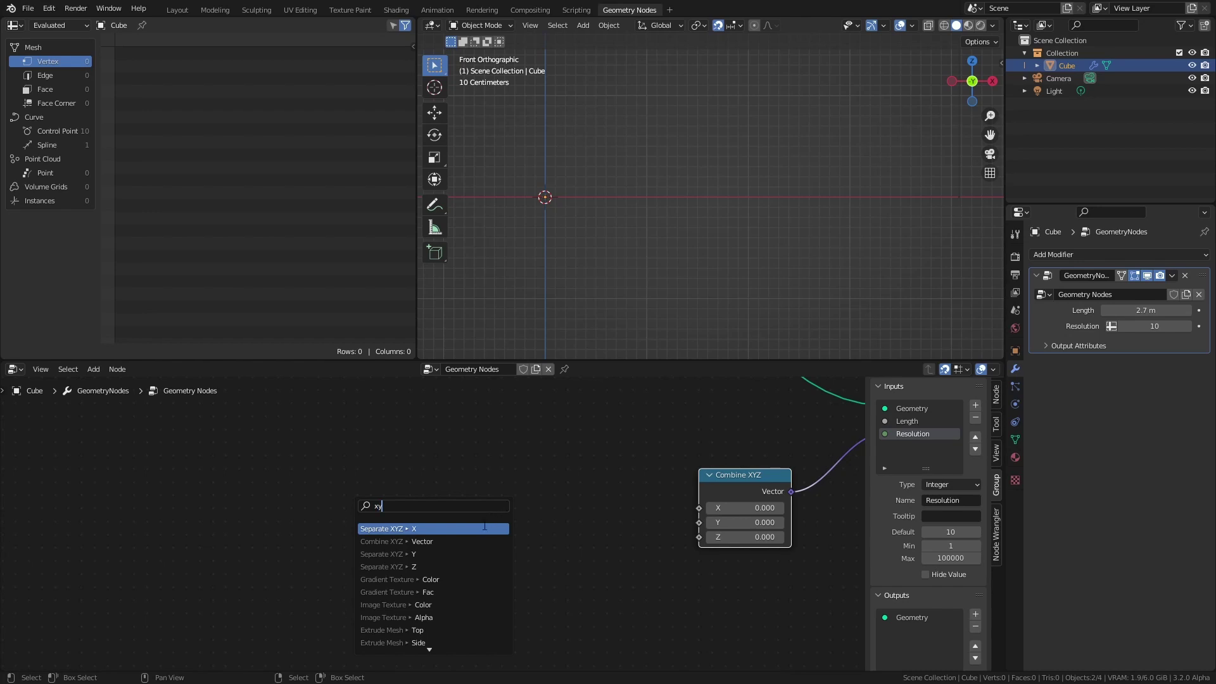
pyautogui.click(484, 528)
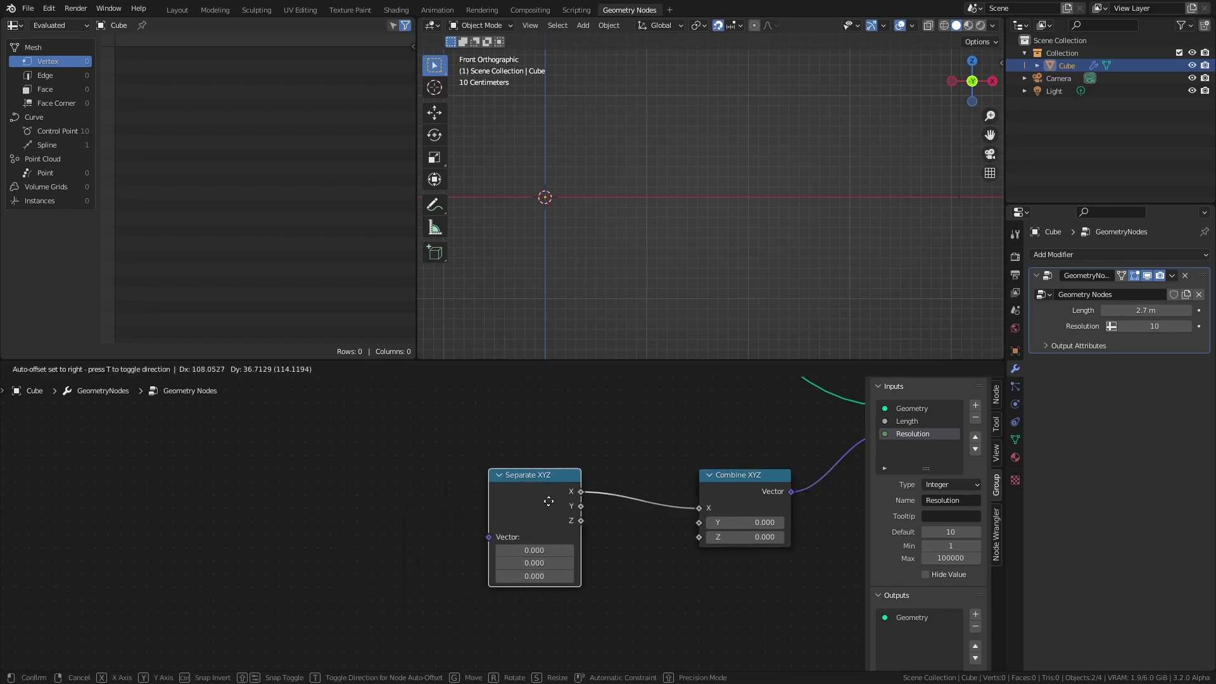
pyautogui.click(532, 525)
# Step: Add a Position node whose output feeds the Separate XYZ node's Vector input
pyautogui.moveTo(490, 537); pyautogui.dragTo(385, 545)
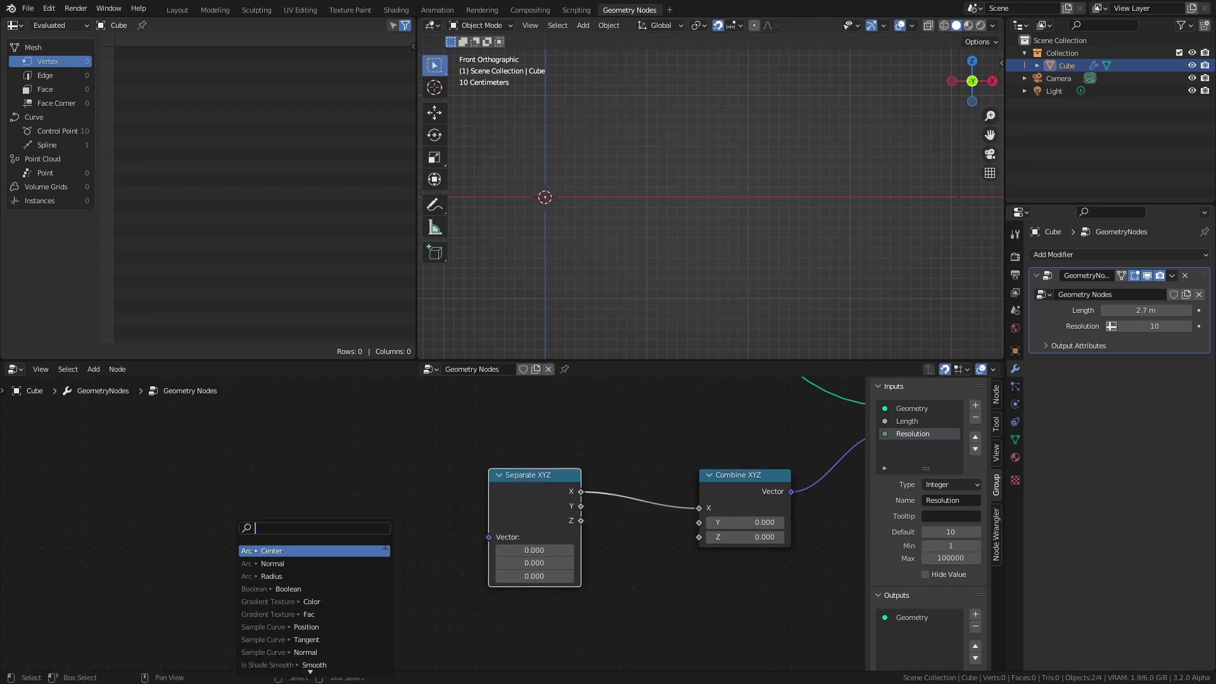
pyautogui.write('po')
pyautogui.click(366, 550)
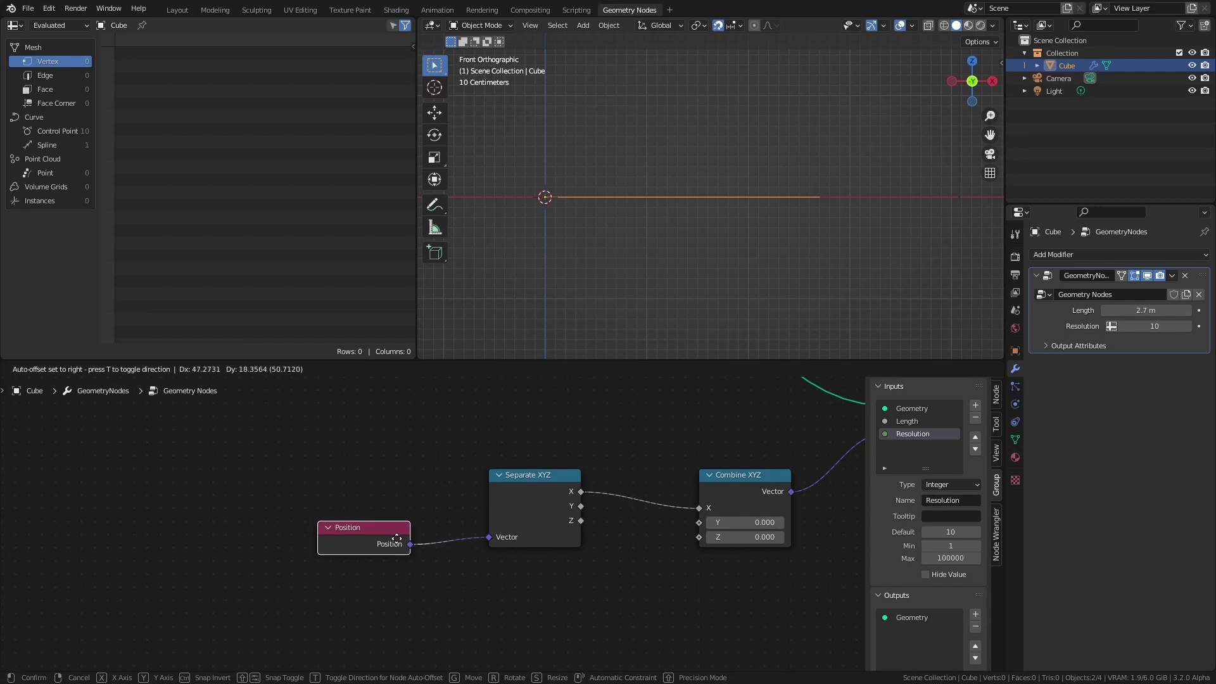
pyautogui.click(405, 537)
# Step: Align the Position, Separate XYZ and Combine XYZ nodes in one horizontal row by scaling them to 0 along Y
pyautogui.scroll(-2, 684, 278)
pyautogui.moveTo(615, 474); pyautogui.dragTo(427, 485, button='middle')
pyautogui.scroll(3, 575, 213)
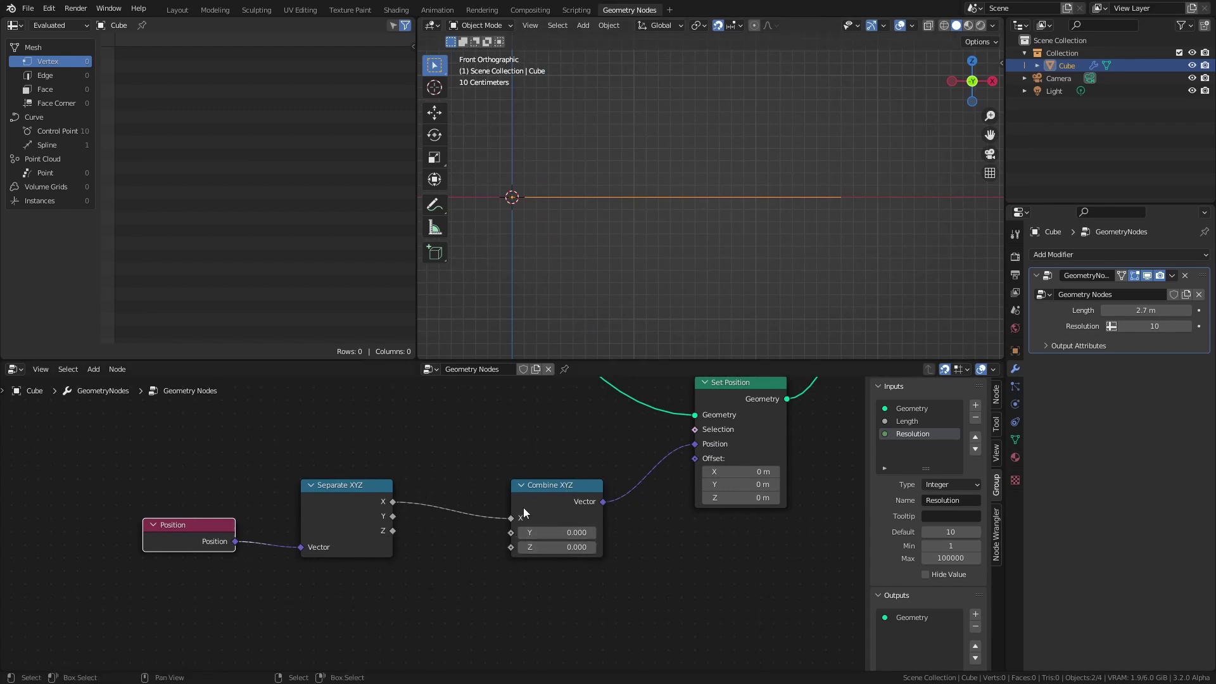
pyautogui.moveTo(287, 459); pyautogui.dragTo(670, 590)
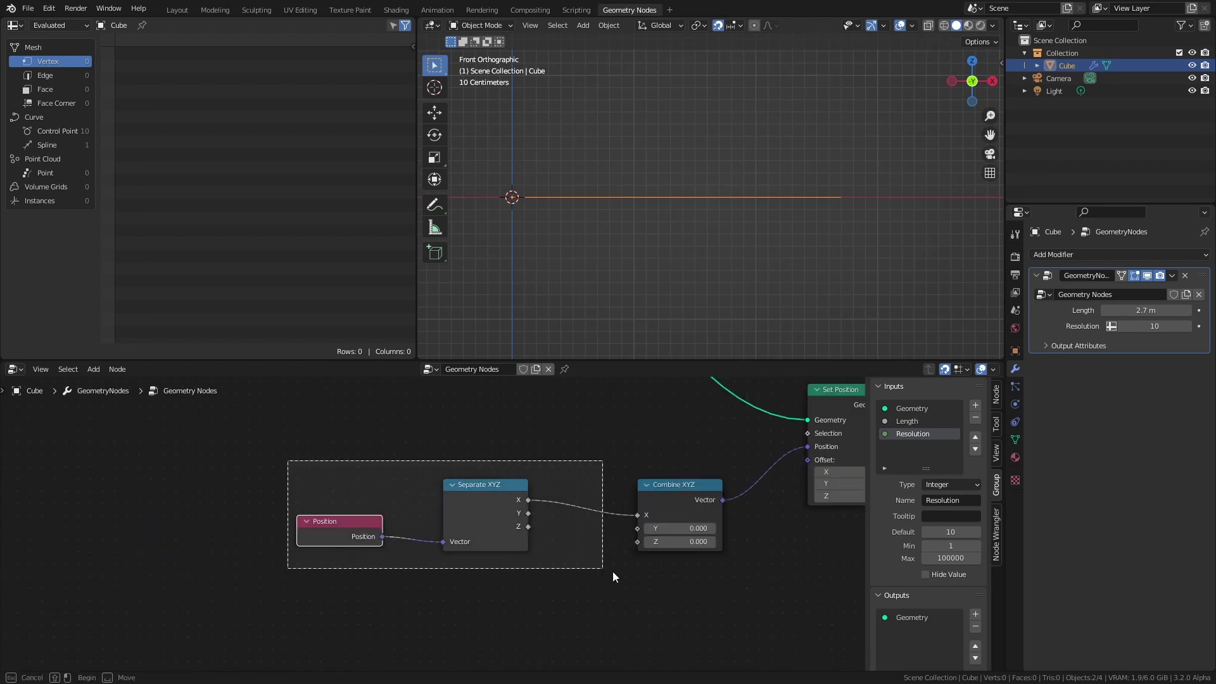
pyautogui.press('s')
pyautogui.press('y')
pyautogui.press('0')
pyautogui.press('Return')
# Step: Add an Empty to the scene and reference it in the cube's node tree with an Object Info node set to Relative
pyautogui.scroll(-4, 669, 589)
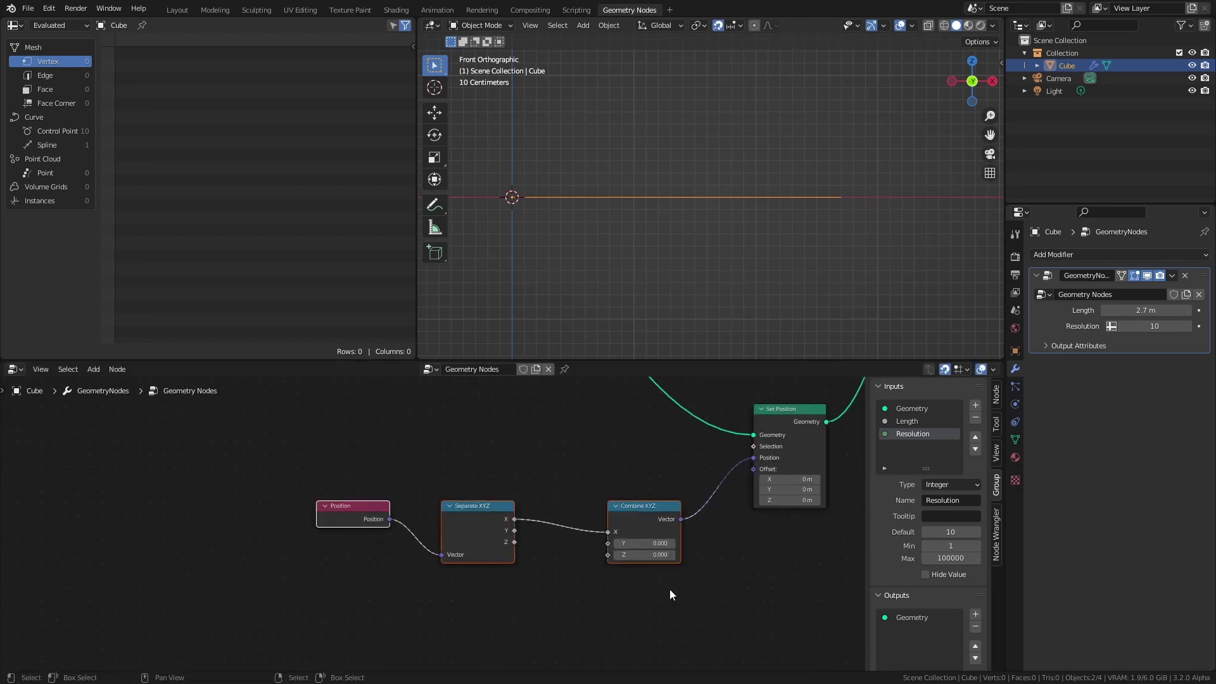
pyautogui.hotkey('shift', 'a')
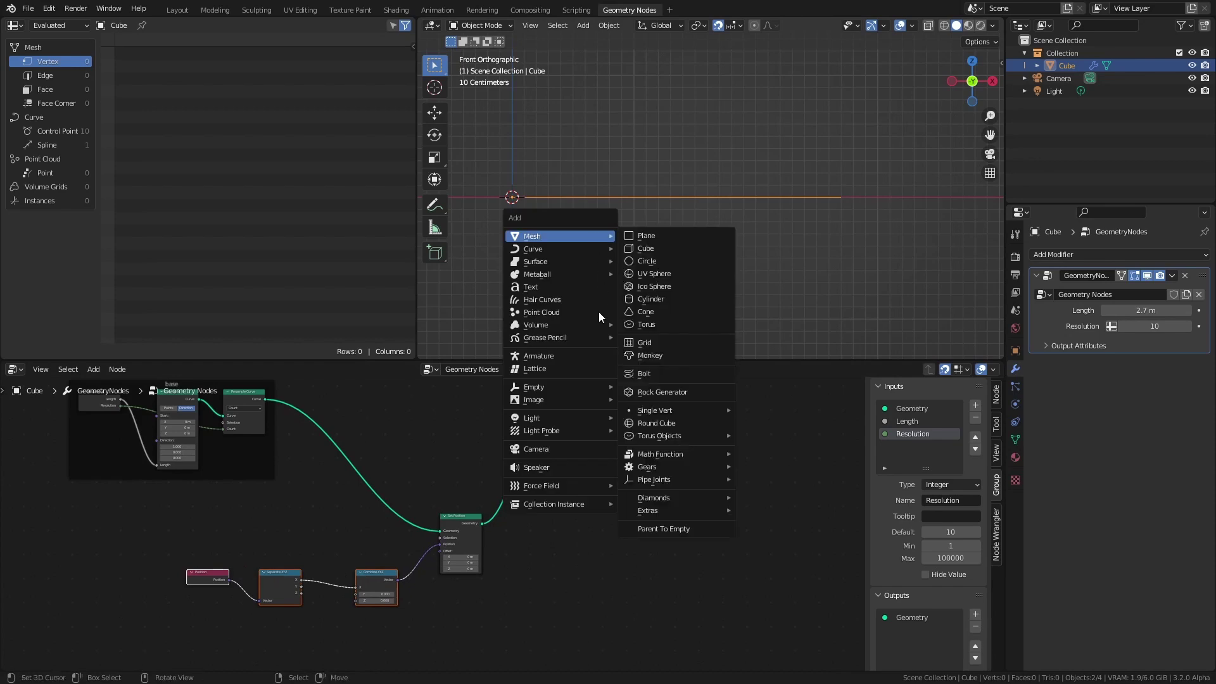
pyautogui.moveTo(586, 387)
pyautogui.click(638, 385)
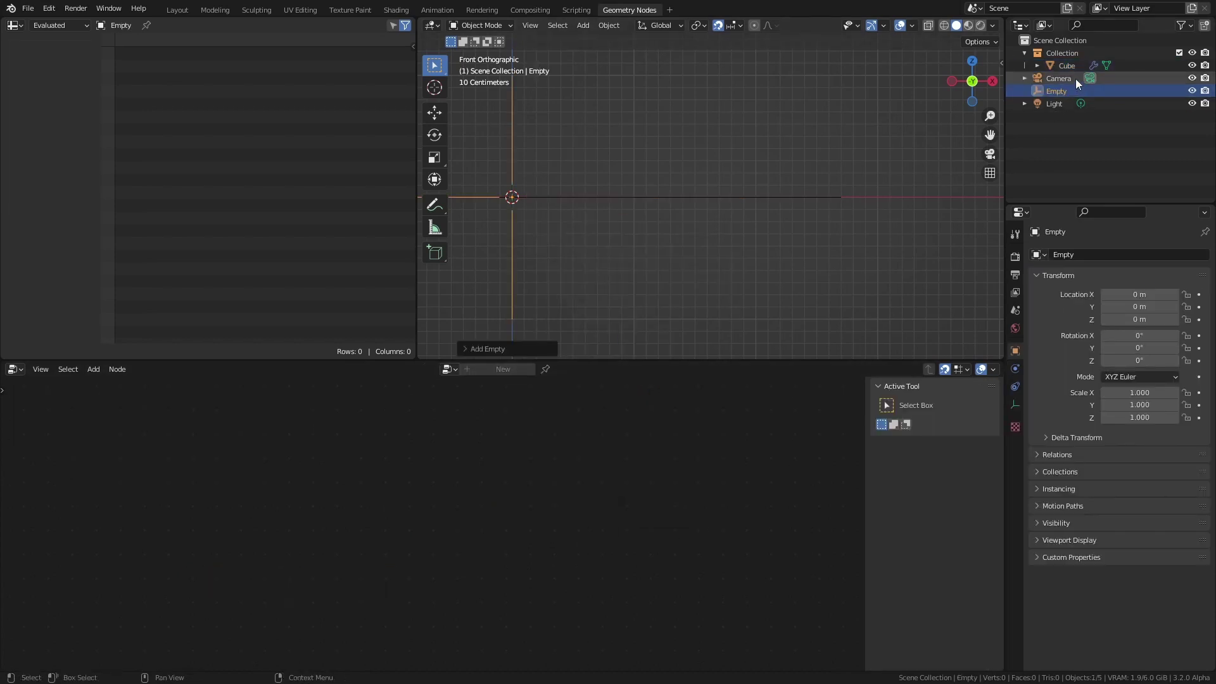
pyautogui.click(1067, 65)
pyautogui.moveTo(1059, 90); pyautogui.dragTo(577, 603)
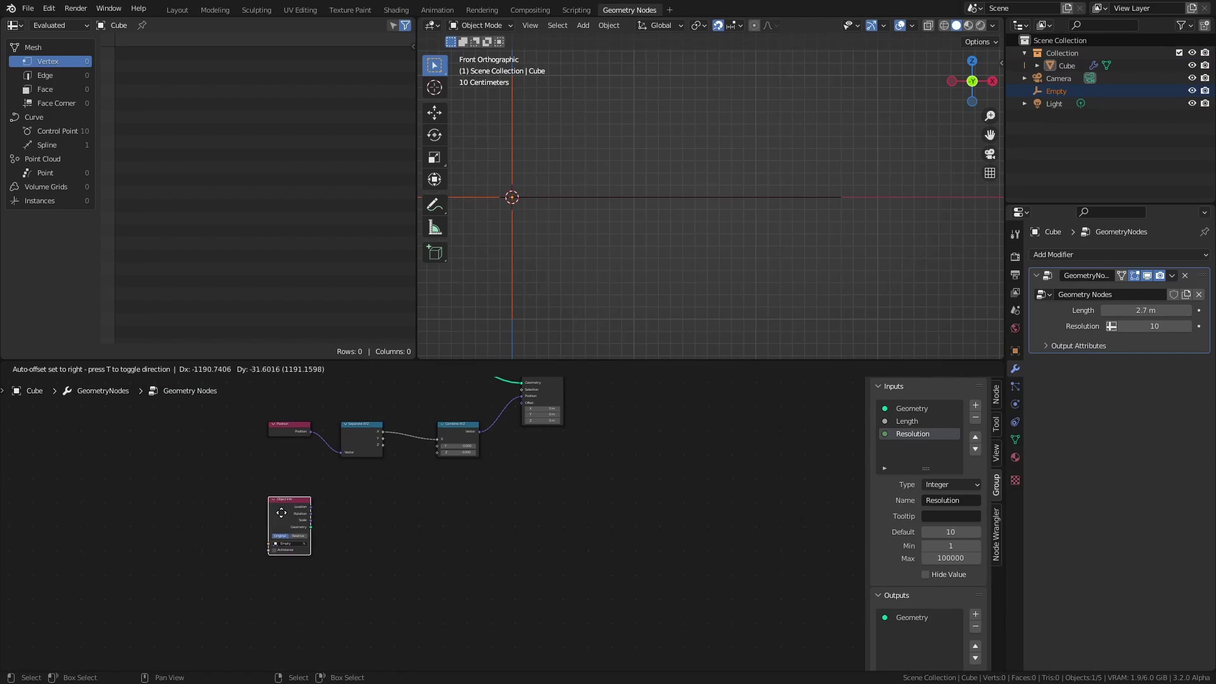
pyautogui.click(285, 515)
# Step: Move the Empty about 2 m along X and set the modifier's Length to 10.1 m
pyautogui.press('g')
pyautogui.press('x')
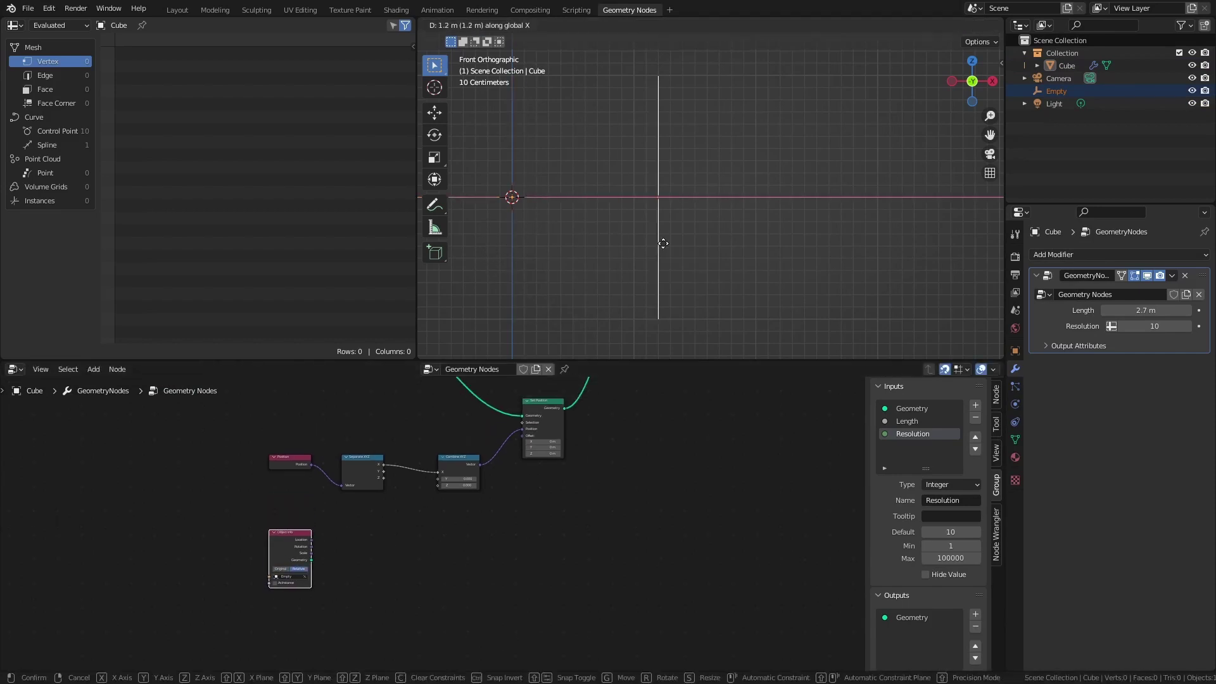
pyautogui.click(739, 244)
pyautogui.scroll(-3, 713, 194)
pyautogui.click(713, 195)
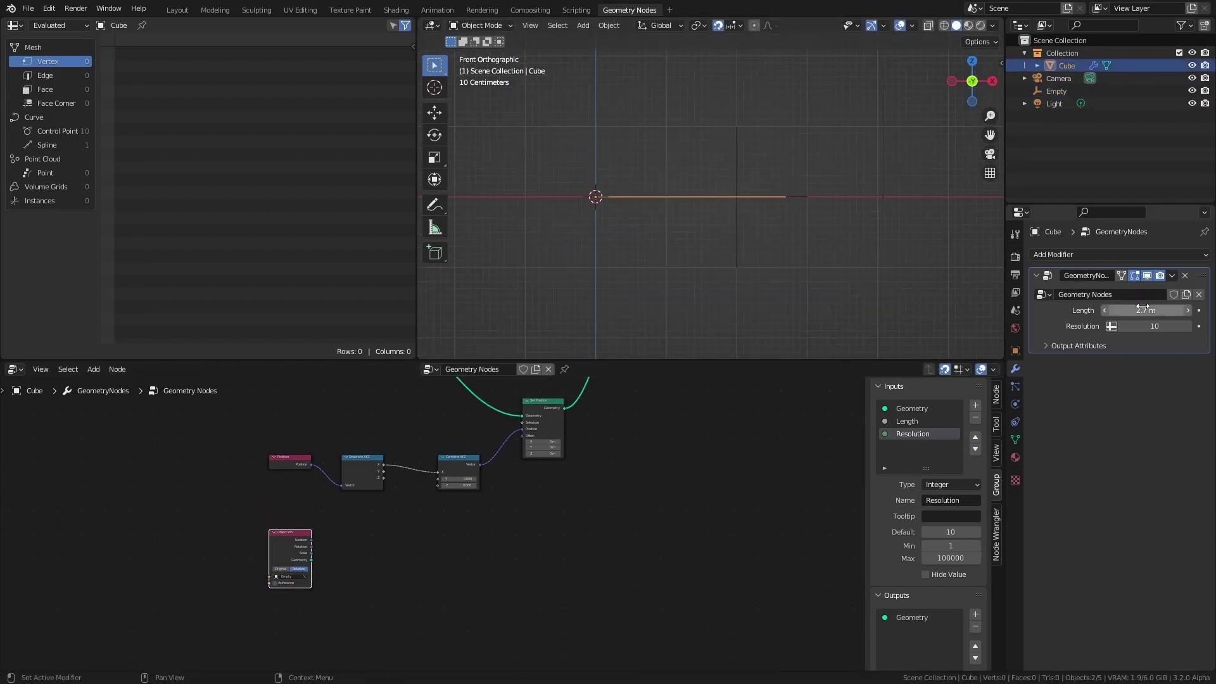
pyautogui.moveTo(1146, 310); pyautogui.dragTo(1184, 310)
# Step: Move the Empty along X to 3.8 m
pyautogui.click(739, 199)
pyautogui.press('g')
pyautogui.press('x')
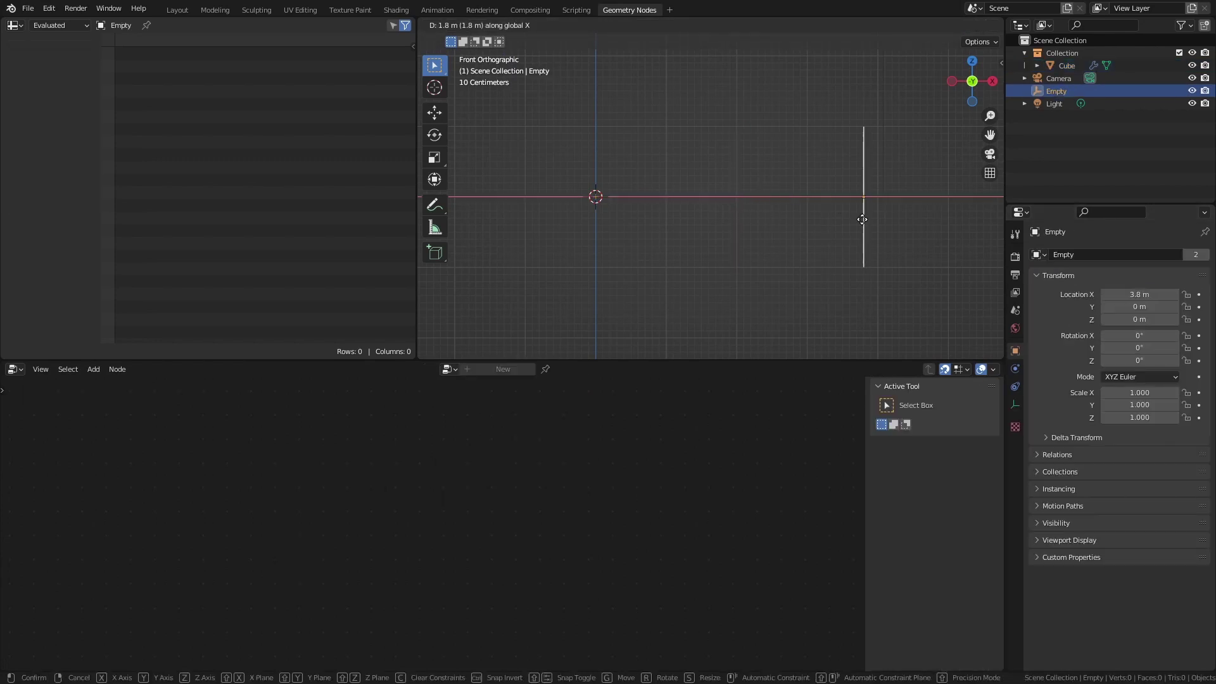
pyautogui.click(863, 199)
# Step: Reopen the cube's node tree and move the Group Output farther from the Set Position node
pyautogui.click(879, 197)
pyautogui.scroll(4, 602, 444)
pyautogui.scroll(3, 483, 542)
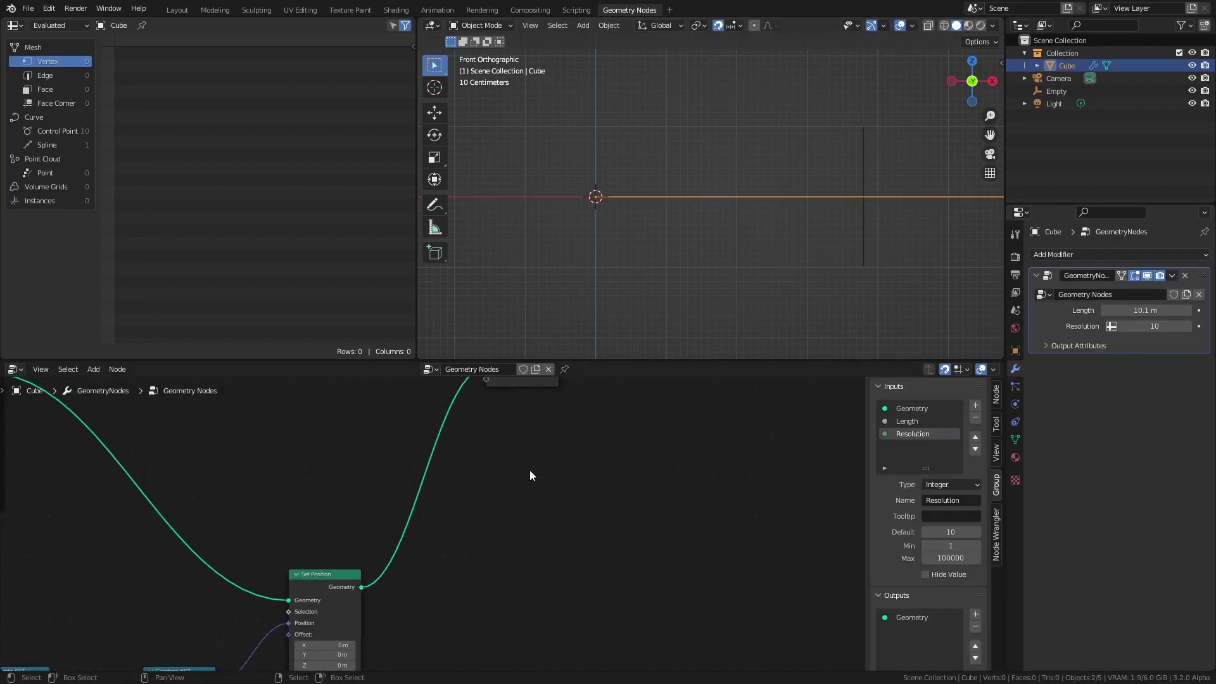
pyautogui.moveTo(530, 470); pyautogui.dragTo(524, 595, button='middle')
pyautogui.click(516, 487)
pyautogui.press('g')
pyautogui.click(826, 480)
# Step: Insert a Curve to Mesh node on the link before the Group Output
pyautogui.hotkey('shift', 'a')
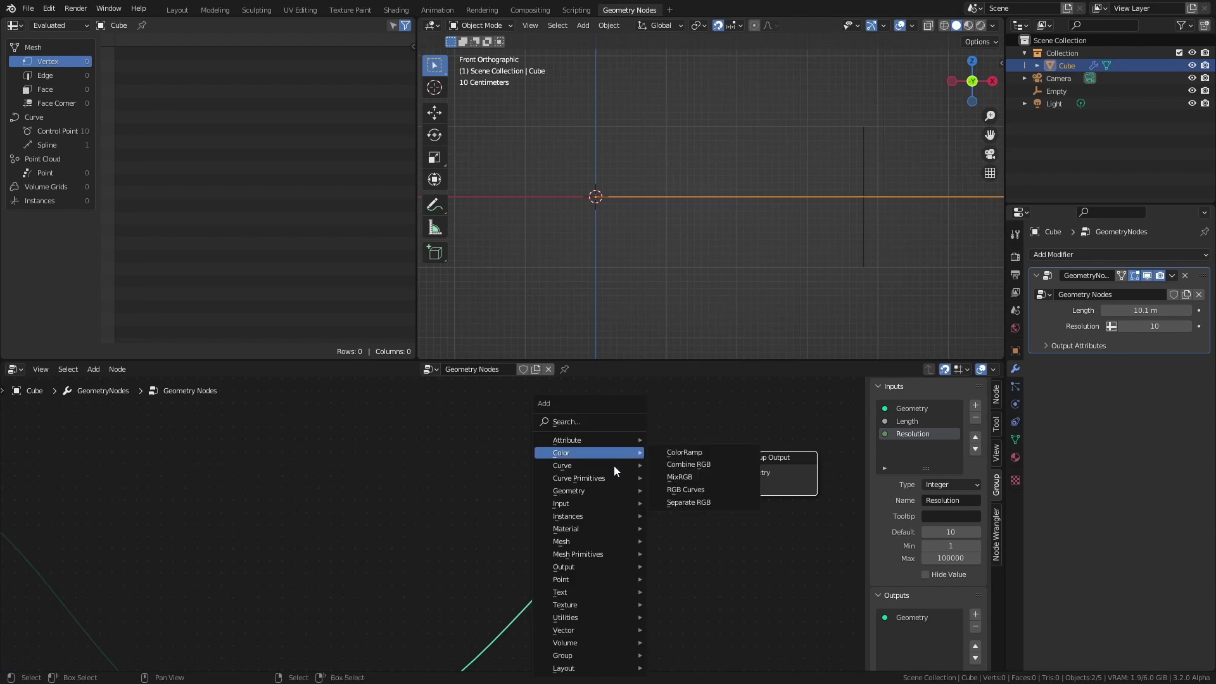
pyautogui.moveTo(610, 468)
pyautogui.click(694, 152)
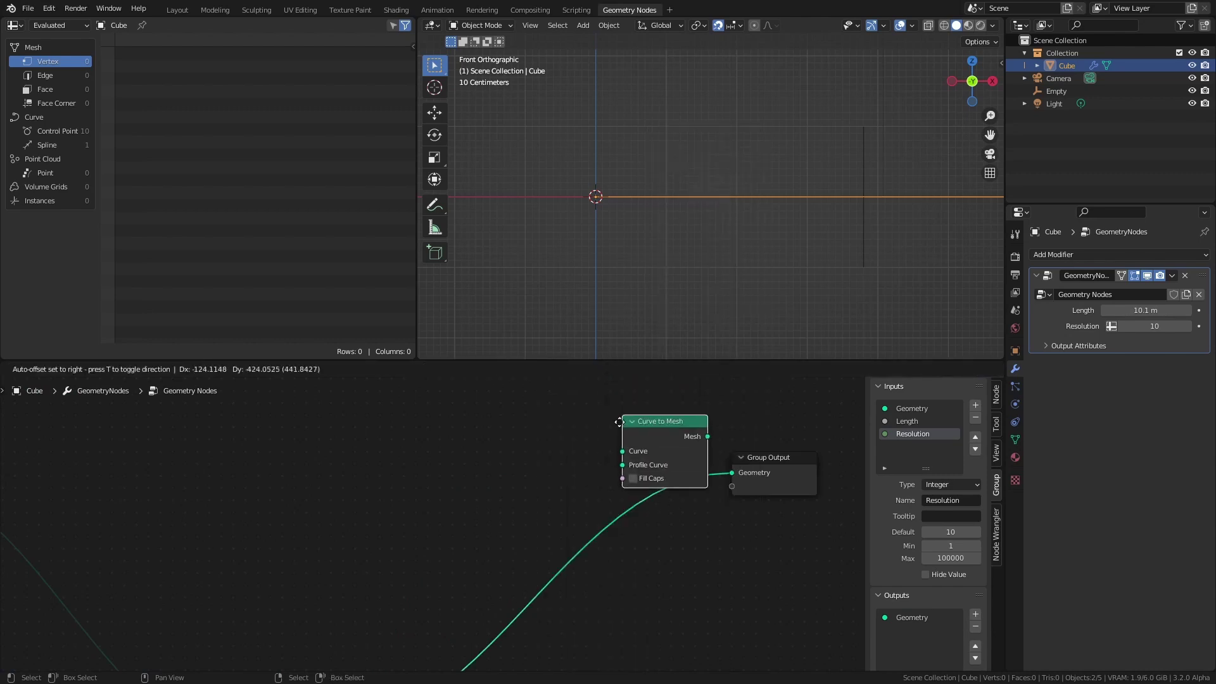
pyautogui.click(620, 455)
# Step: Connect a new Curve Circle node to the Curve to Mesh node's Profile Curve input and set its radius to 0.1 m
pyautogui.moveTo(619, 470); pyautogui.dragTo(596, 436, button='middle')
pyautogui.moveTo(575, 455); pyautogui.dragTo(590, 523)
pyautogui.write('circle')
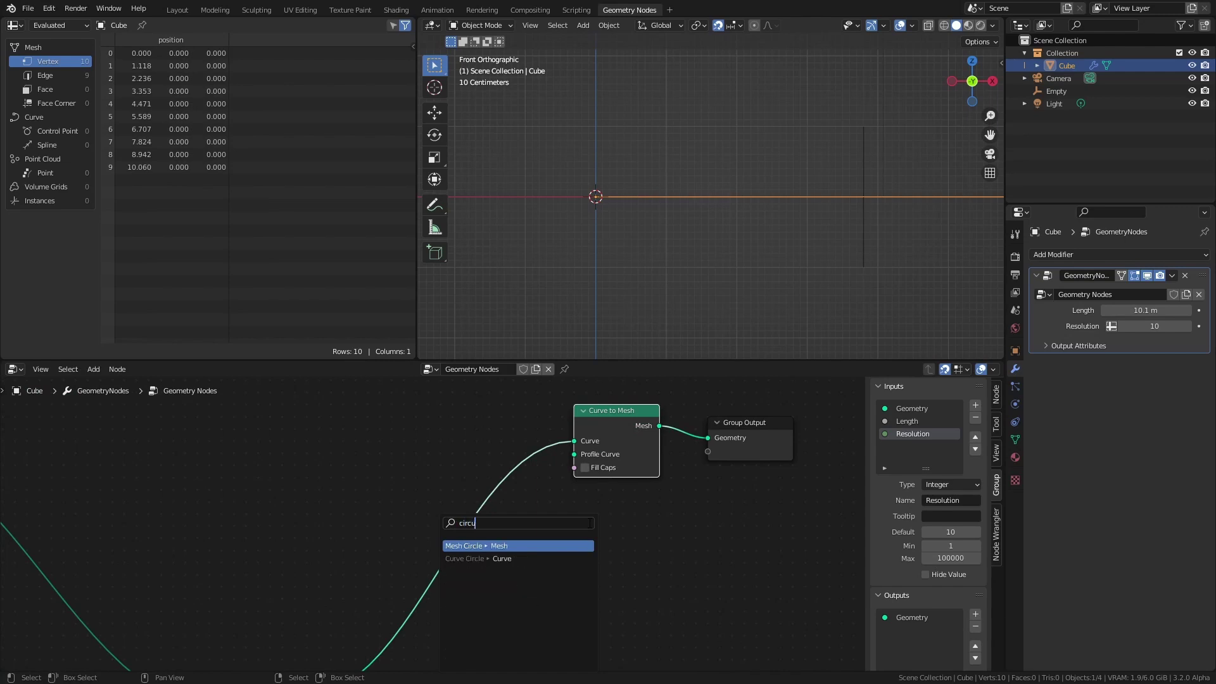
pyautogui.press('Return')
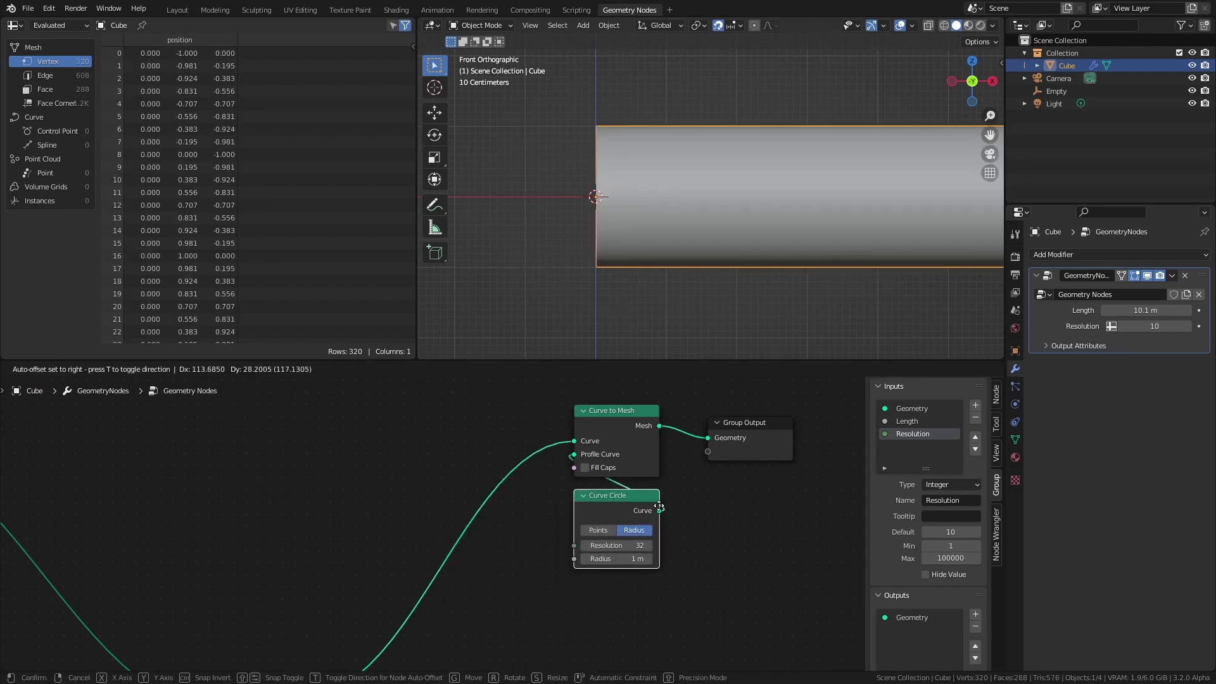
pyautogui.click(662, 497)
pyautogui.click(630, 558)
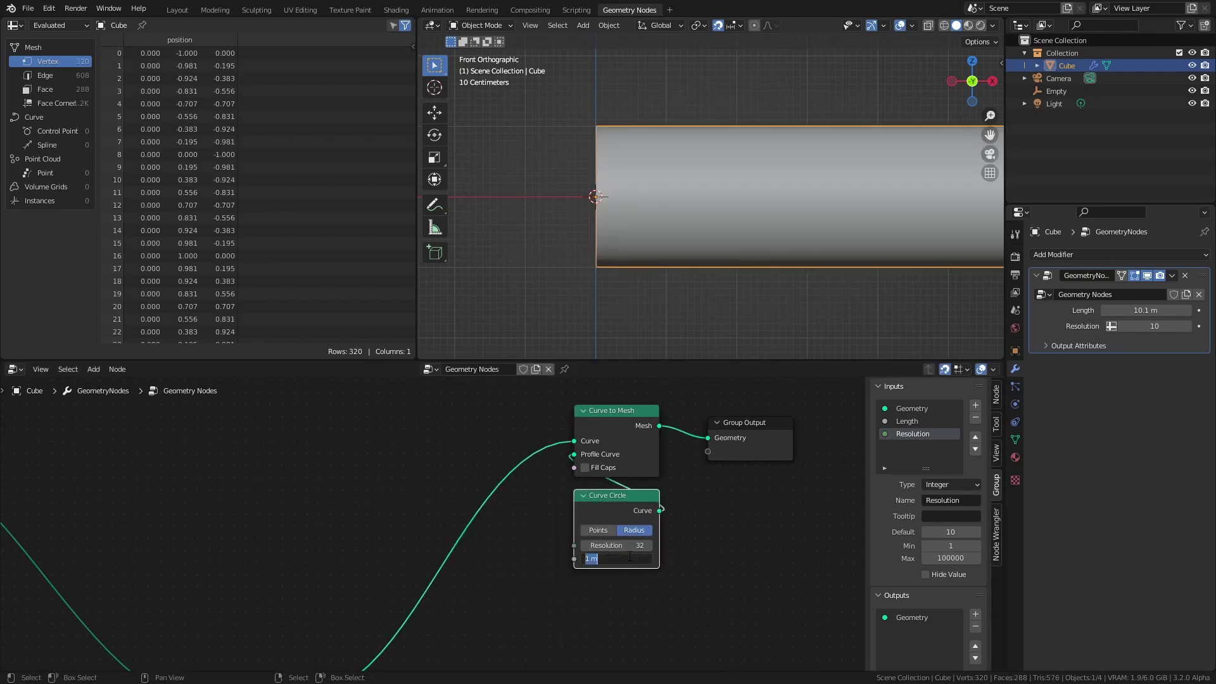
pyautogui.write('0.1')
pyautogui.press('Return')
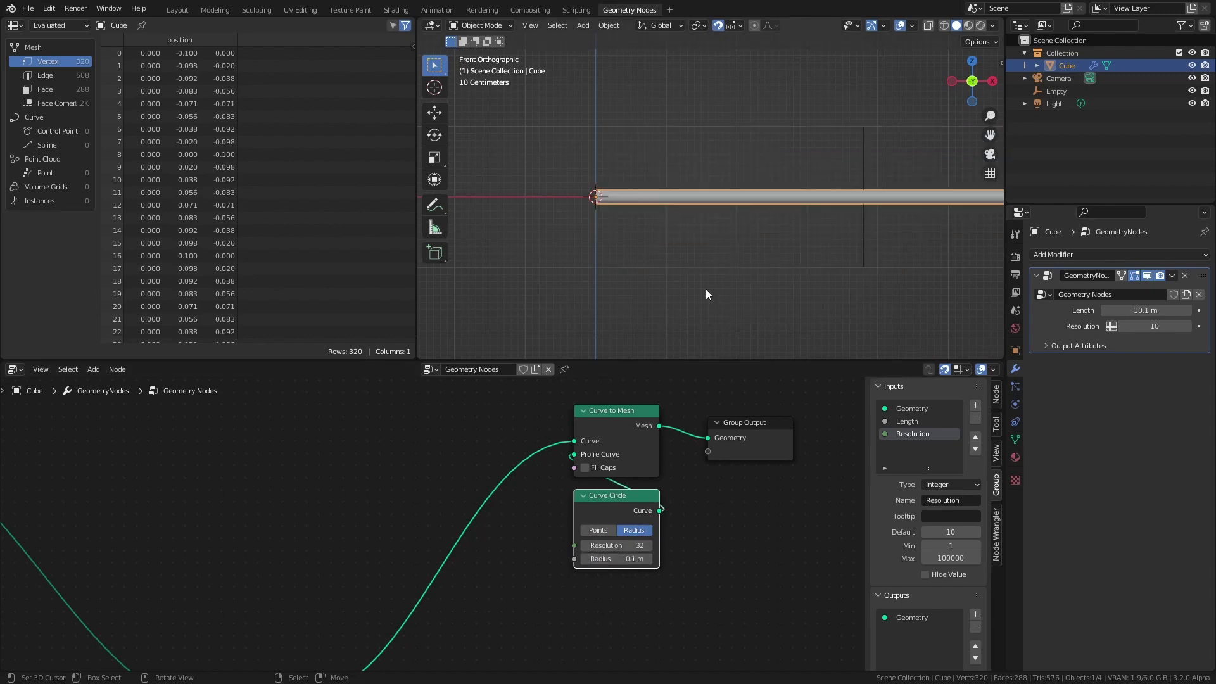
# Step: Move the Empty along X to 6.8 m, within the length of the tube
pyautogui.scroll(-4, 787, 243)
pyautogui.keyDown('shift'); pyautogui.moveTo(787, 243); pyautogui.dragTo(687, 248, button='middle'); pyautogui.keyUp('shift')
pyautogui.scroll(-1, 686, 248)
pyautogui.scroll(2, 689, 242)
pyautogui.click(661, 232)
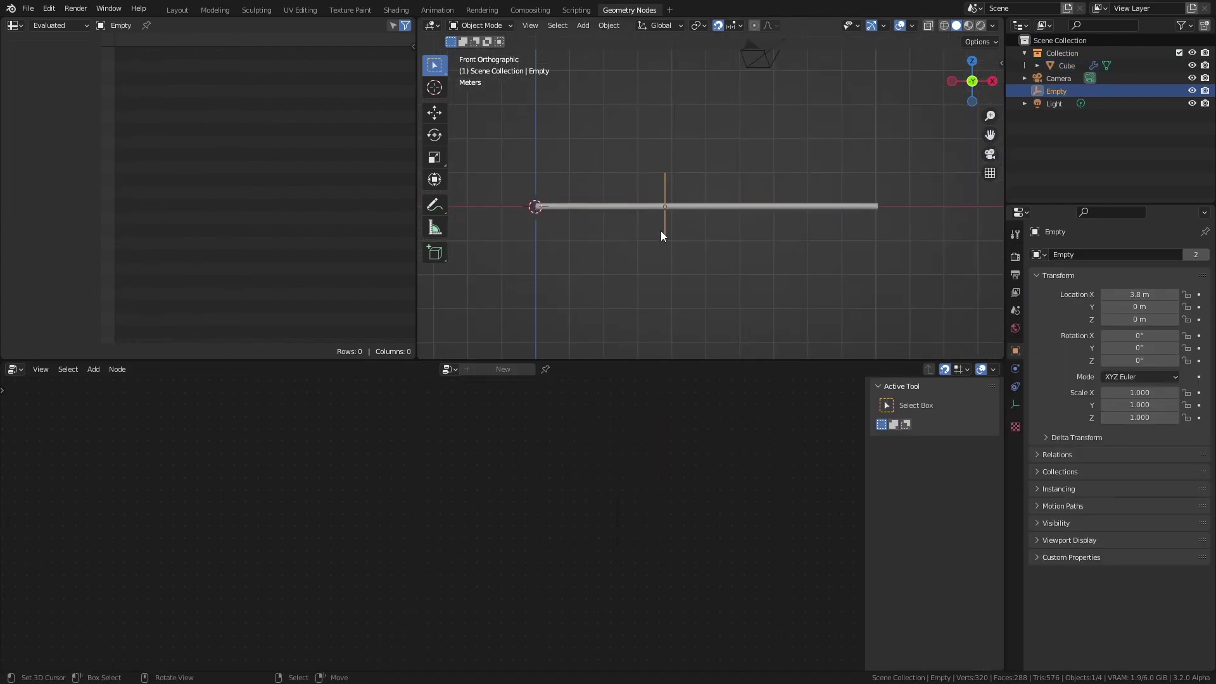
pyautogui.press('g')
pyautogui.press('x')
pyautogui.click(735, 214)
# Step: Frame the cube's Curve to Mesh and Curve Circle nodes together and label the frame "OUTPUT OBJECT"
pyautogui.click(728, 209)
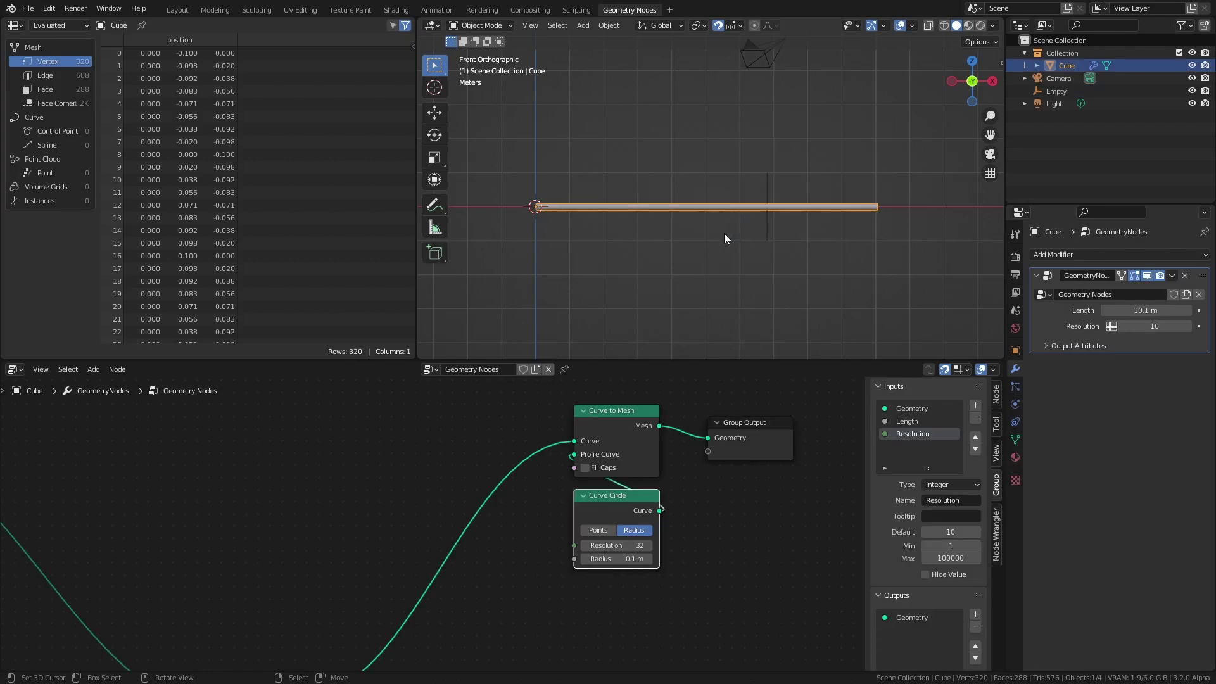
pyautogui.scroll(-2, 550, 539)
pyautogui.moveTo(602, 429); pyautogui.dragTo(496, 583)
pyautogui.hotkey('ctrl', 'j')
pyautogui.press('F2')
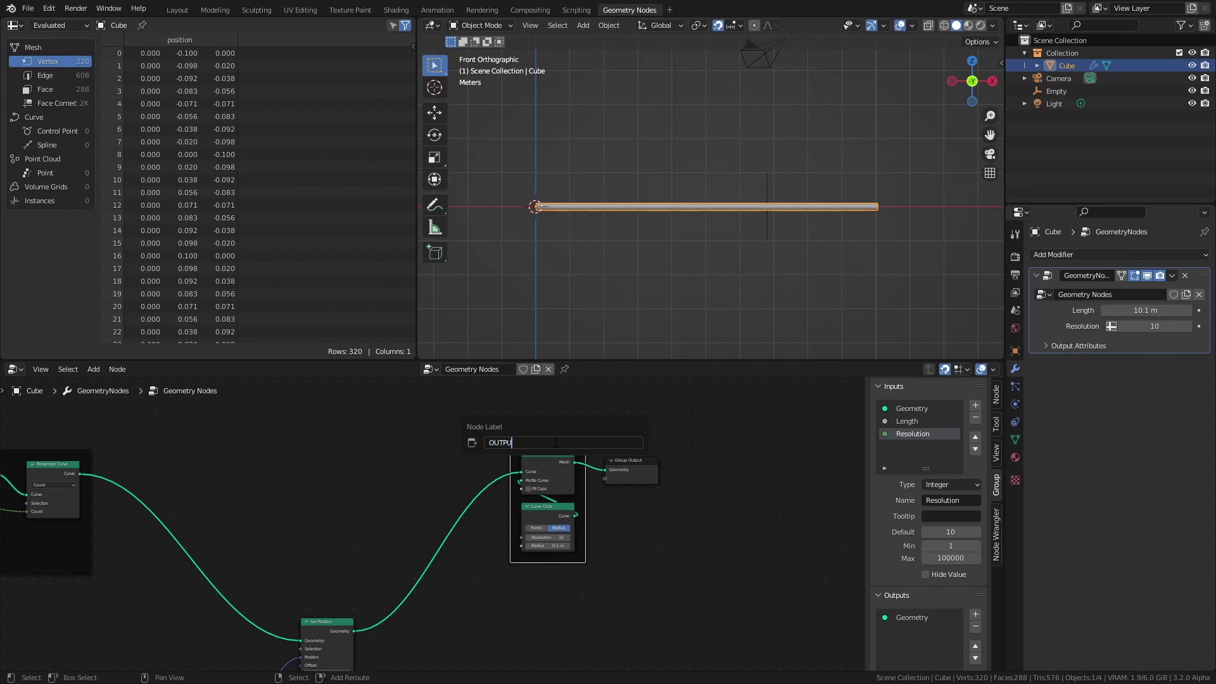
pyautogui.press('Return')
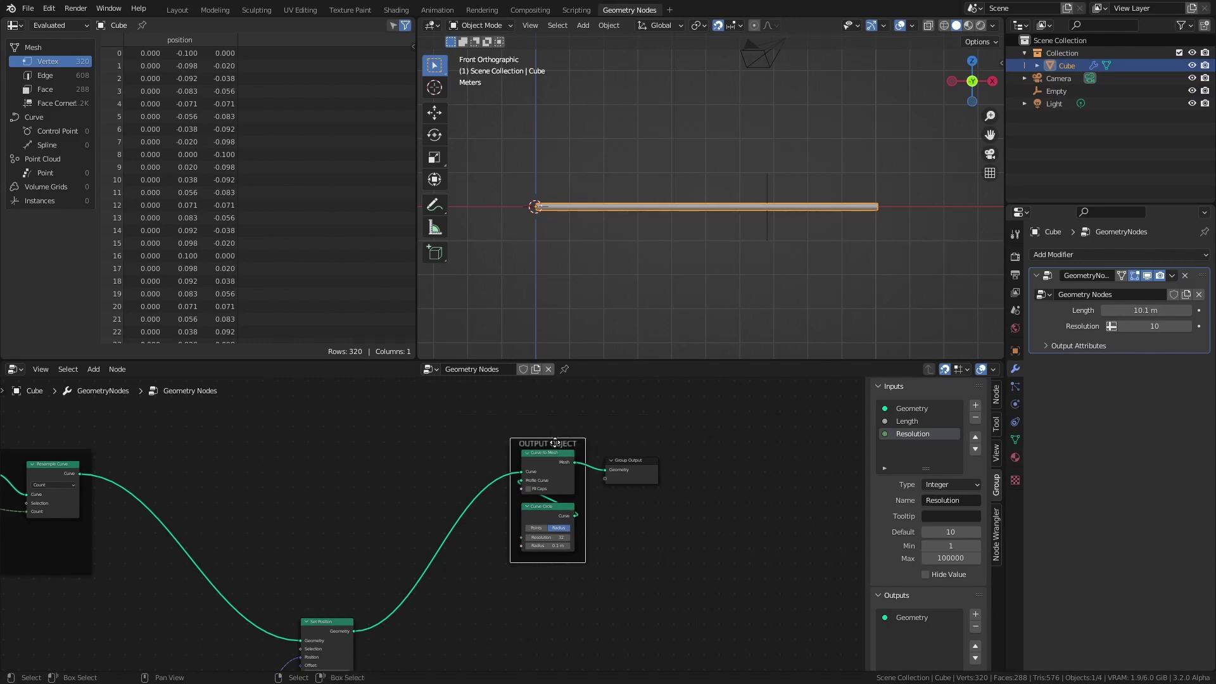
# Step: Annotate the viewport with a freehand circle resting on the tube at the Empty and mark the circle's centre
pyautogui.scroll(-1, 445, 631)
pyautogui.moveTo(445, 631); pyautogui.dragTo(711, 416, button='middle')
pyautogui.scroll(2, 546, 469)
pyautogui.scroll(3, 580, 484)
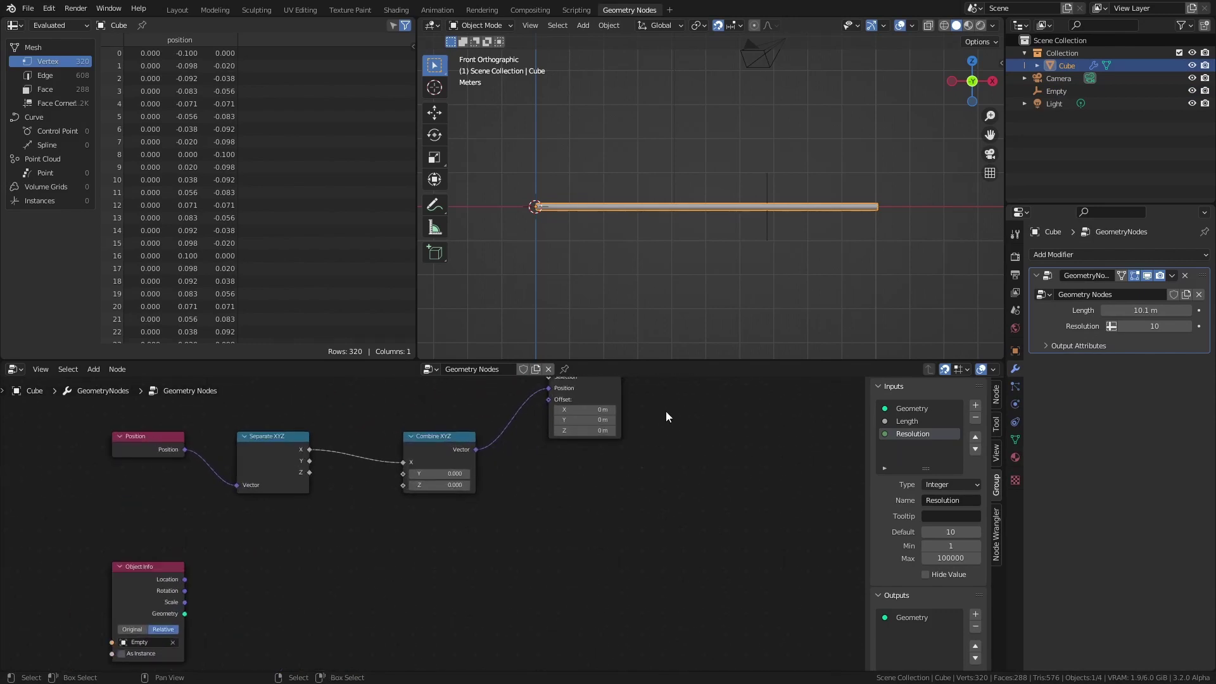
pyautogui.click(766, 211)
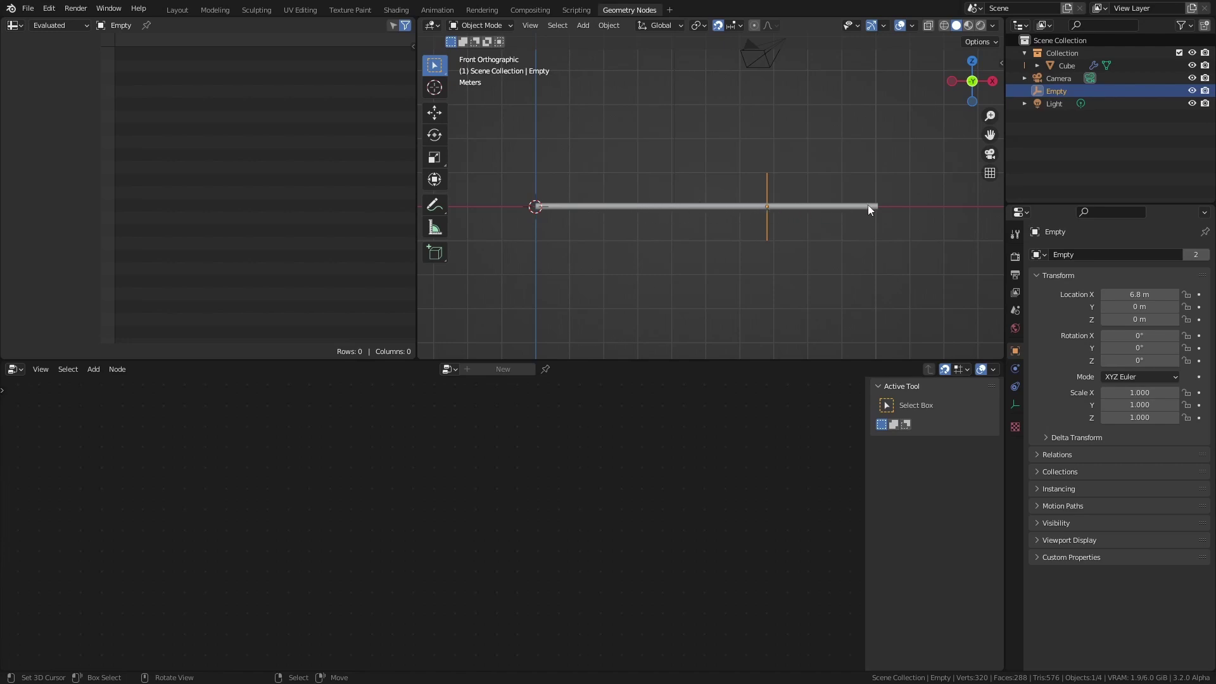
pyautogui.moveTo(766, 206)
pyautogui.mouseDown()
pyautogui.moveTo(808, 185)
pyautogui.moveTo(793, 151)
pyautogui.moveTo(745, 144)
pyautogui.moveTo(728, 170)
pyautogui.moveTo(751, 201)
pyautogui.mouseUp()
pyautogui.click(773, 206)
# Step: Duplicate the Separate XYZ node beside the Object Info node and feed the Empty's Location into its Vector input
pyautogui.moveTo(192, 549); pyautogui.dragTo(366, 492, button='middle')
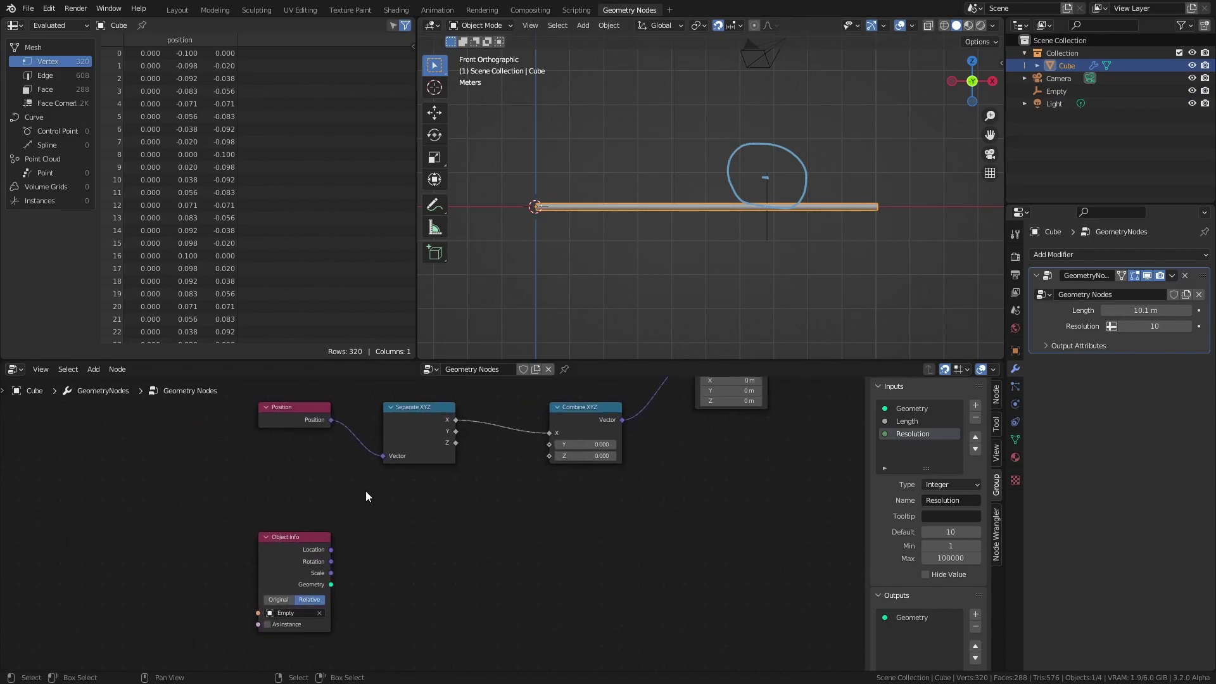
pyautogui.click(413, 454)
pyautogui.hotkey('shift', 'd')
pyautogui.press('y')
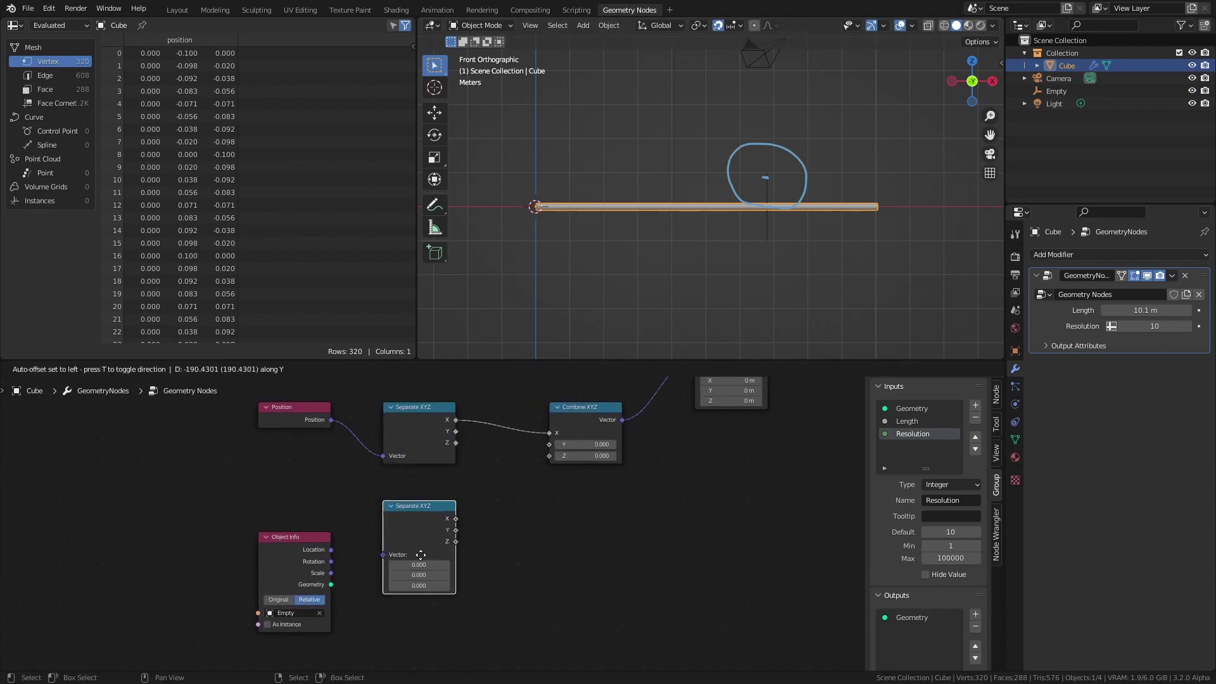
pyautogui.click(418, 573)
pyautogui.moveTo(330, 549); pyautogui.dragTo(382, 574)
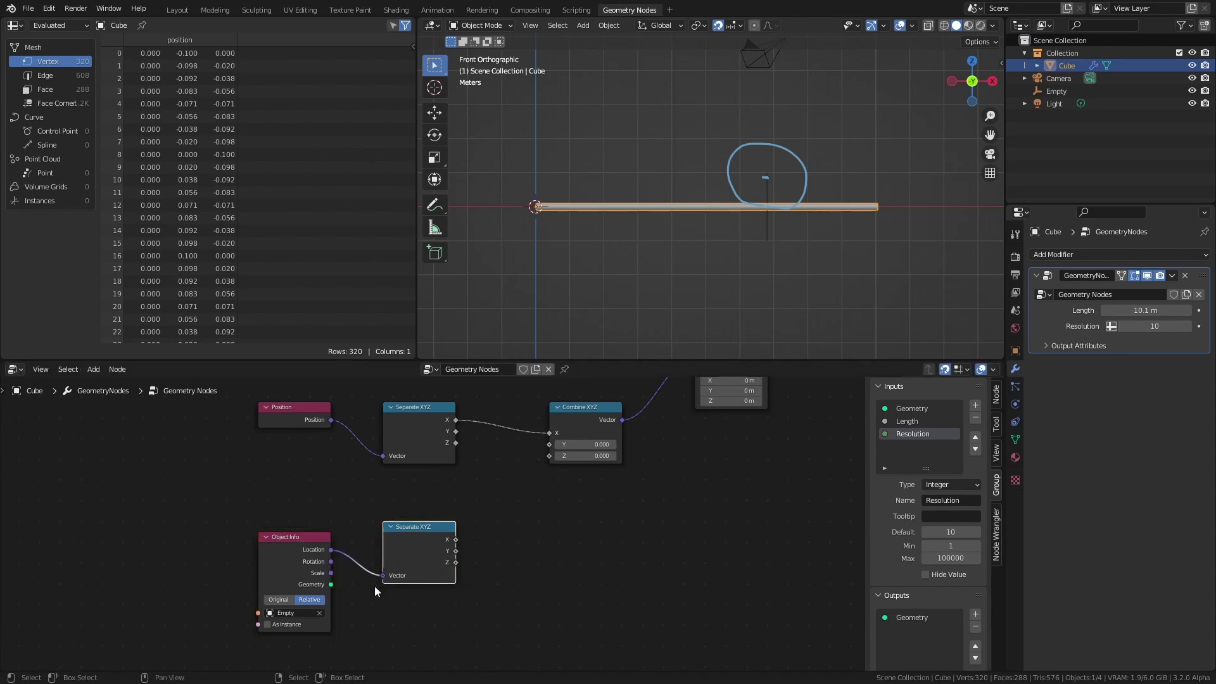
# Step: Move the Position, Object Info and both Separate XYZ nodes along X away from the Combine XYZ node
pyautogui.moveTo(483, 471); pyautogui.dragTo(423, 511, button='middle')
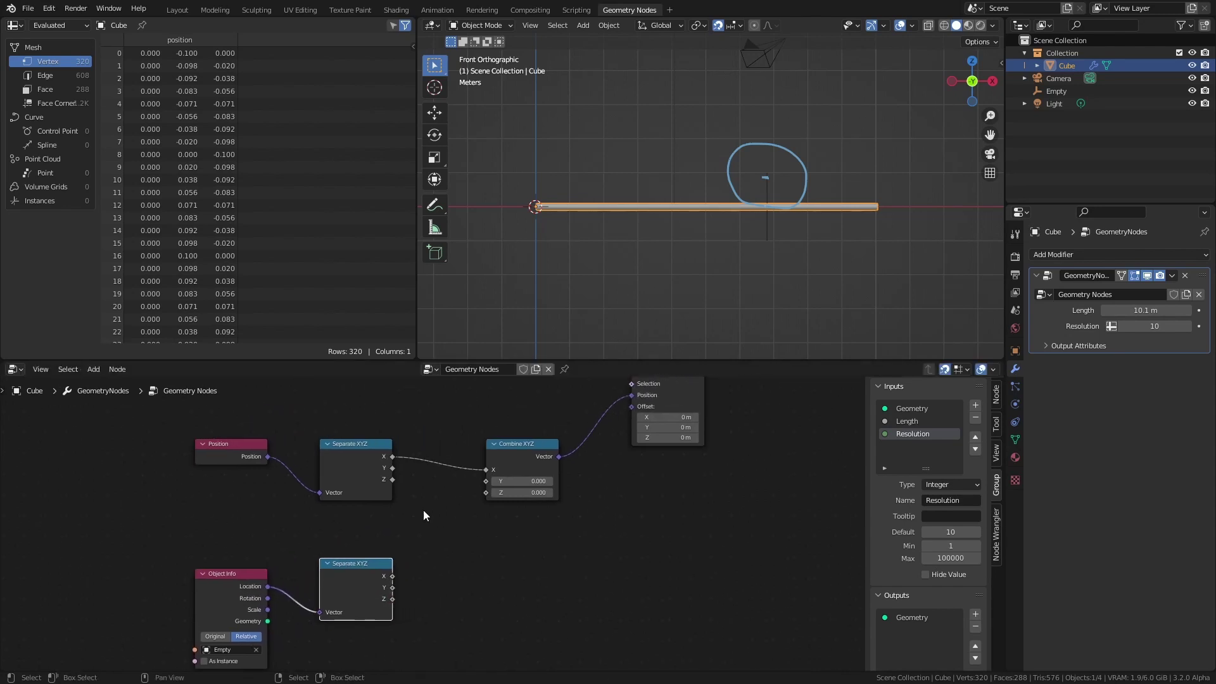
pyautogui.scroll(-4, 423, 511)
pyautogui.moveTo(211, 439); pyautogui.dragTo(425, 606)
pyautogui.press('g')
pyautogui.press('x')
pyautogui.click(268, 597)
# Step: Combine the X outputs of both Separate XYZ nodes in a Math node set to Subtract and place it between them
pyautogui.moveTo(333, 573); pyautogui.dragTo(511, 526, button='middle')
pyautogui.scroll(4, 410, 472)
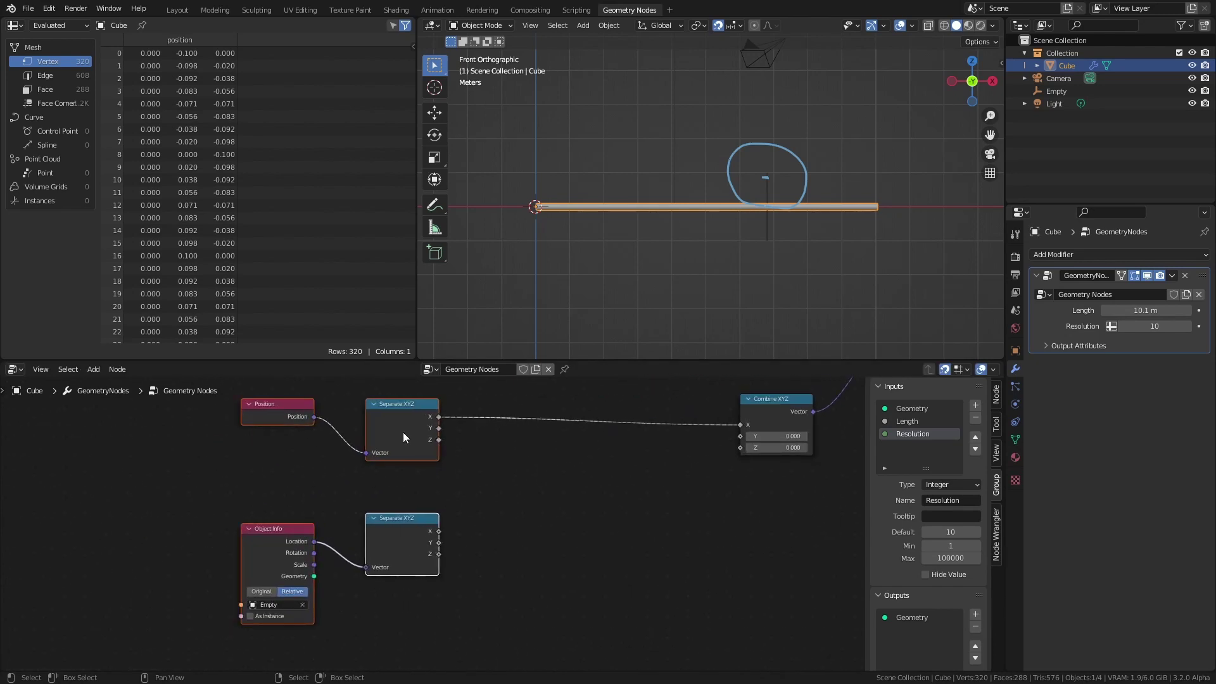
pyautogui.moveTo(405, 430)
pyautogui.keyDown('ctrl'); pyautogui.keyDown('shift'); pyautogui.mouseDown(button='right')
pyautogui.moveTo(413, 534)
pyautogui.moveTo(405, 421)
pyautogui.moveTo(412, 437)
pyautogui.mouseUp(button='right'); pyautogui.keyUp('shift'); pyautogui.keyUp('ctrl')
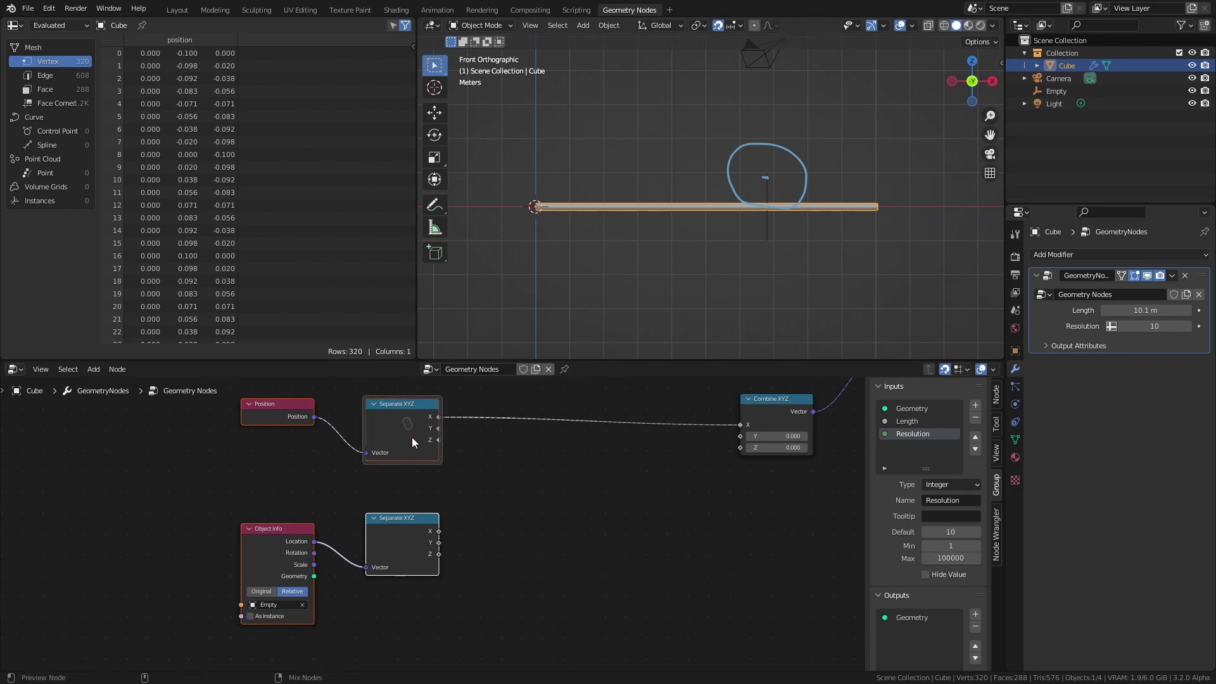
pyautogui.keyDown('ctrl'); pyautogui.keyDown('shift'); pyautogui.moveTo(416, 503); pyautogui.dragTo(413, 545, button='right'); pyautogui.keyUp('shift'); pyautogui.keyUp('ctrl')
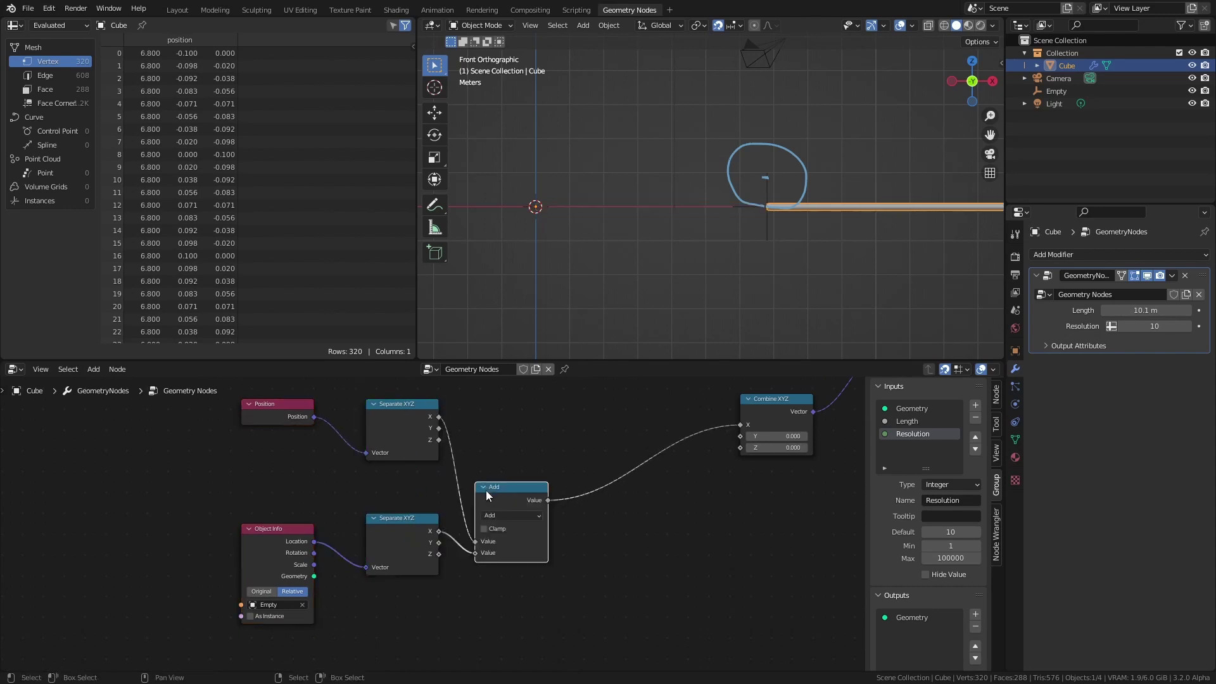
pyautogui.click(506, 515)
pyautogui.click(496, 556)
pyautogui.moveTo(496, 555); pyautogui.dragTo(491, 503)
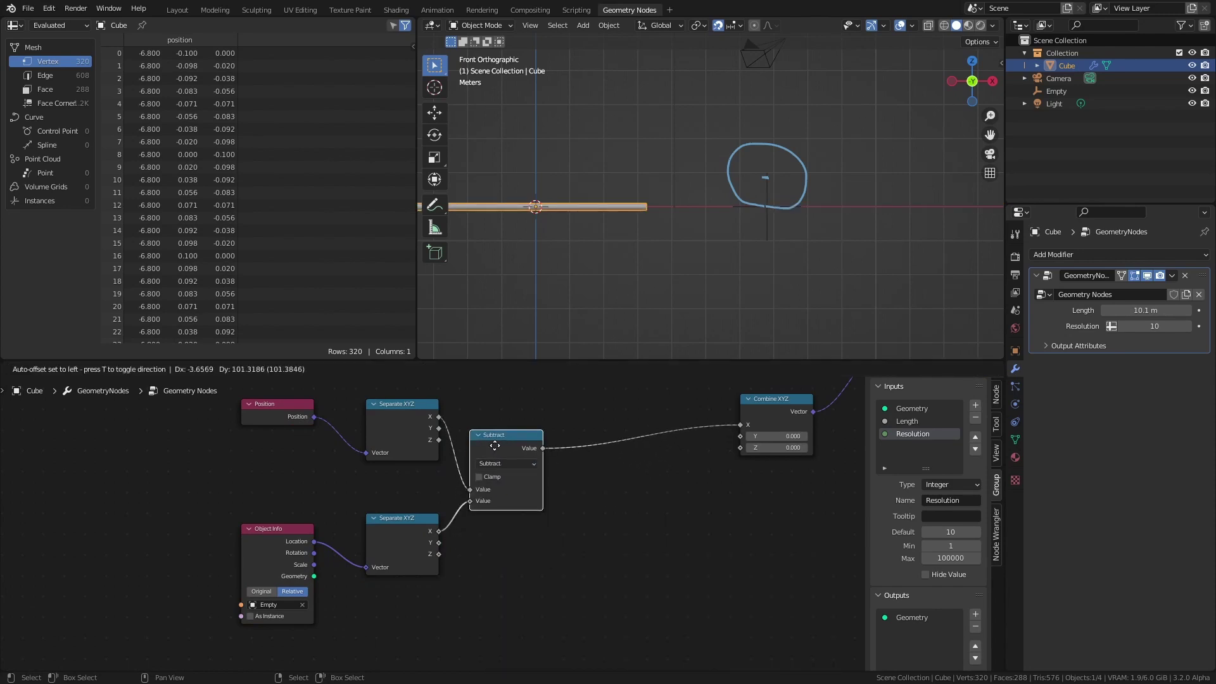
# Step: Insert a Compare node set to Greater Than on the link after the Subtract node
pyautogui.scroll(2, 491, 504)
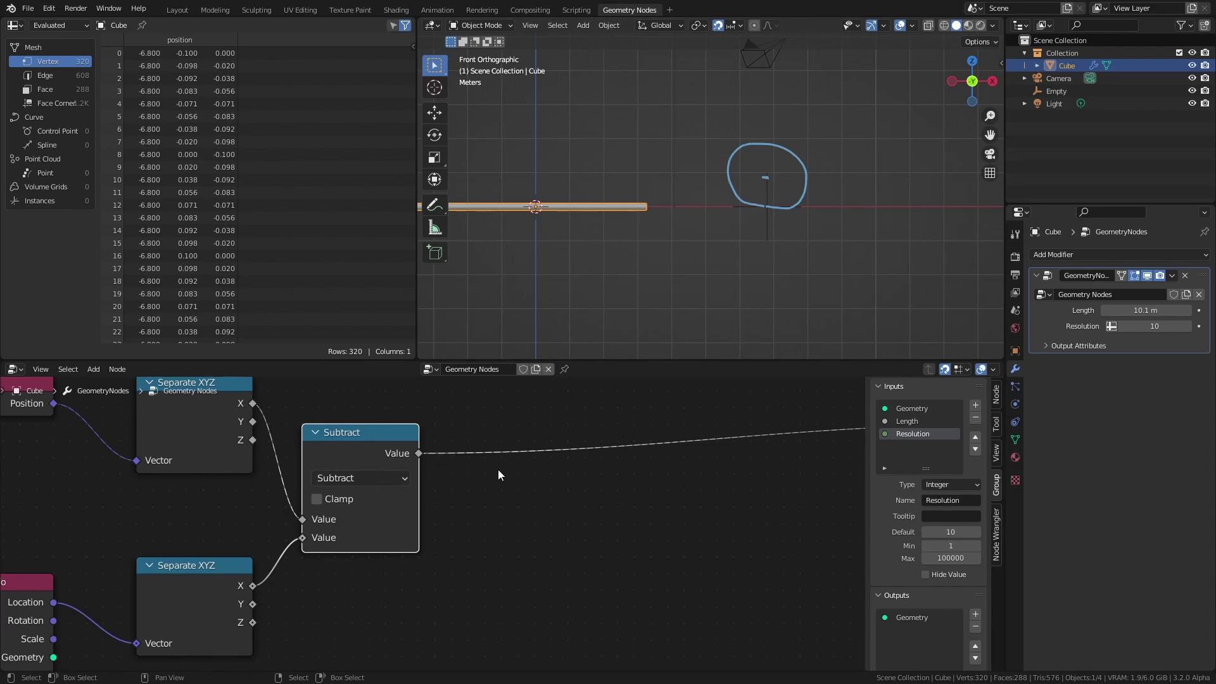
pyautogui.hotkey('shift', 'a')
pyautogui.moveTo(503, 470)
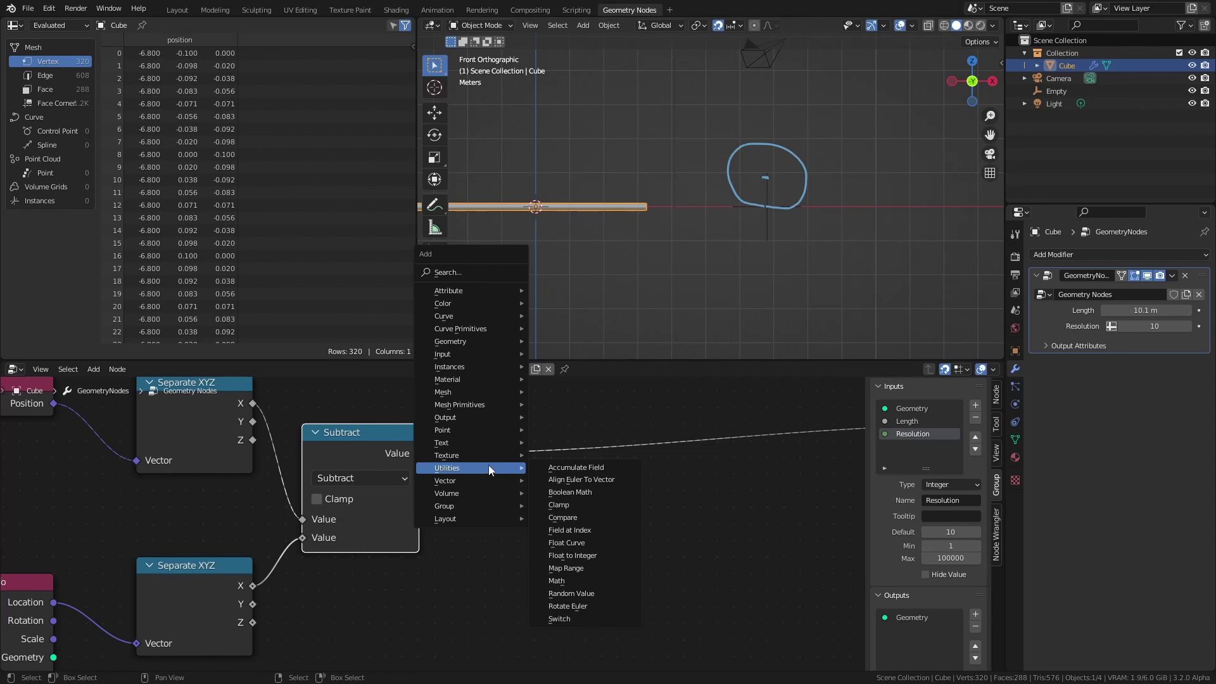
pyautogui.click(587, 518)
pyautogui.click(476, 495)
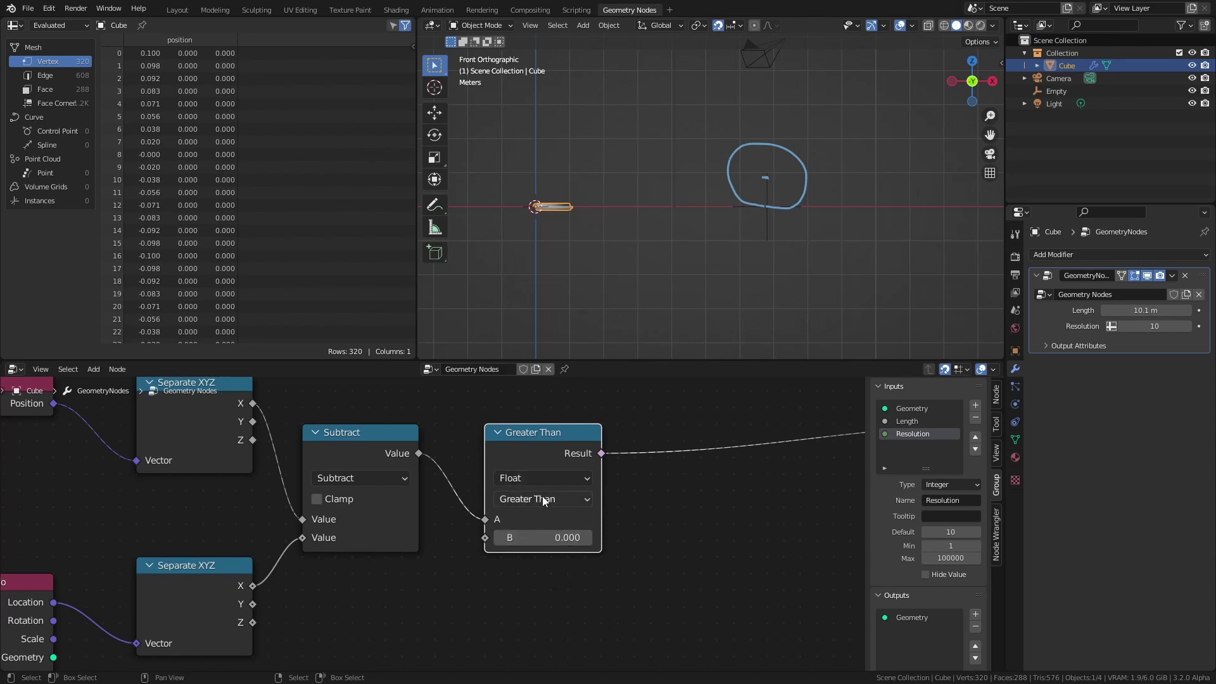
# Step: Add a Switch node set to Float and insert it on the link between the Greater Than and Combine XYZ nodes
pyautogui.scroll(-4, 543, 492)
pyautogui.moveTo(542, 476); pyautogui.dragTo(452, 480, button='middle')
pyautogui.scroll(7, 451, 480)
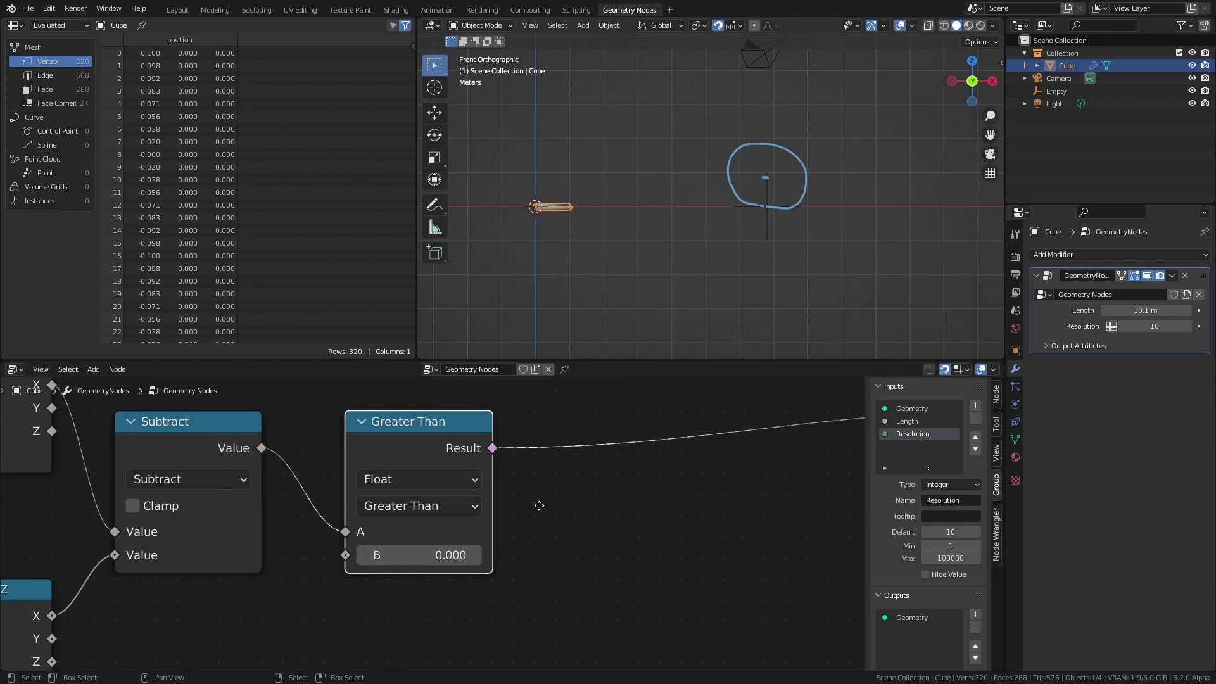
pyautogui.moveTo(641, 478); pyautogui.dragTo(435, 509, button='middle')
pyautogui.hotkey('shift', 'a')
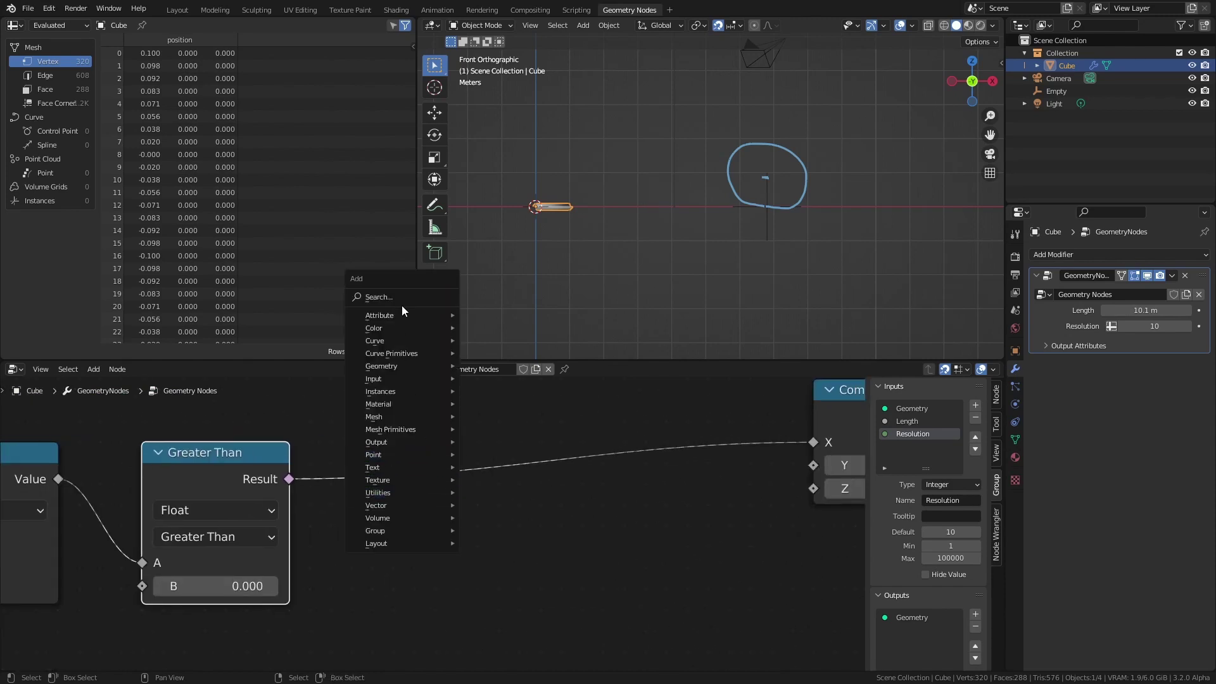
pyautogui.click(394, 294)
pyautogui.write('switch')
pyautogui.press('Return')
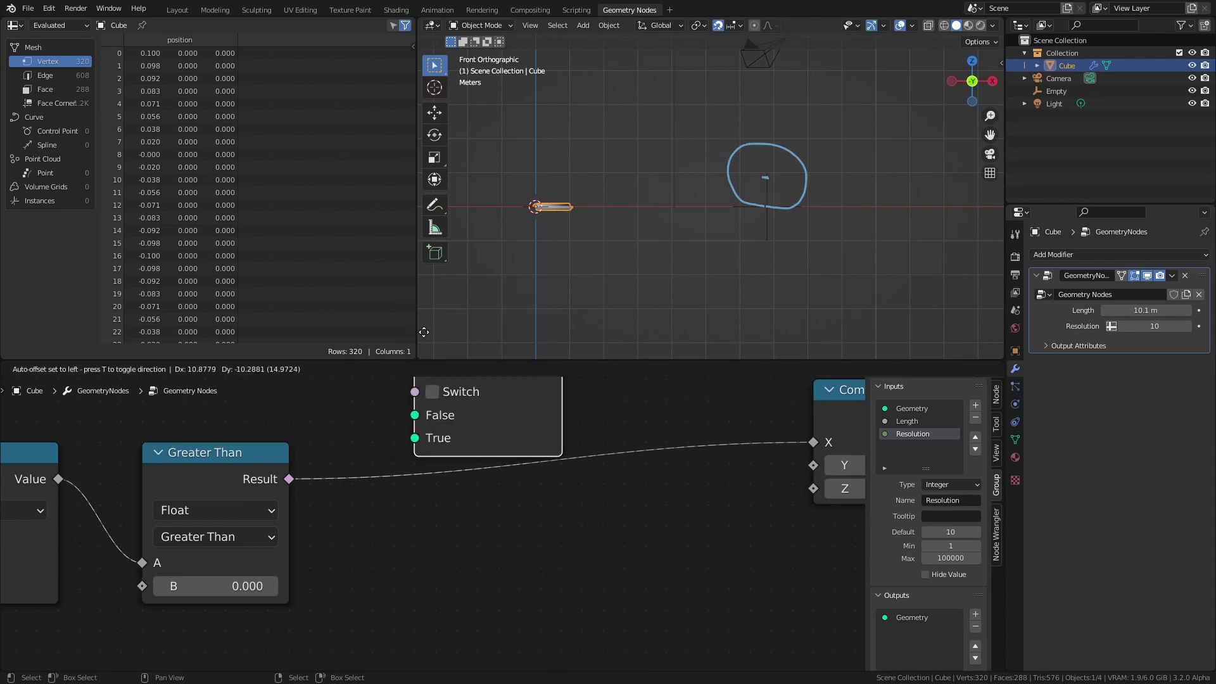
pyautogui.click(475, 508)
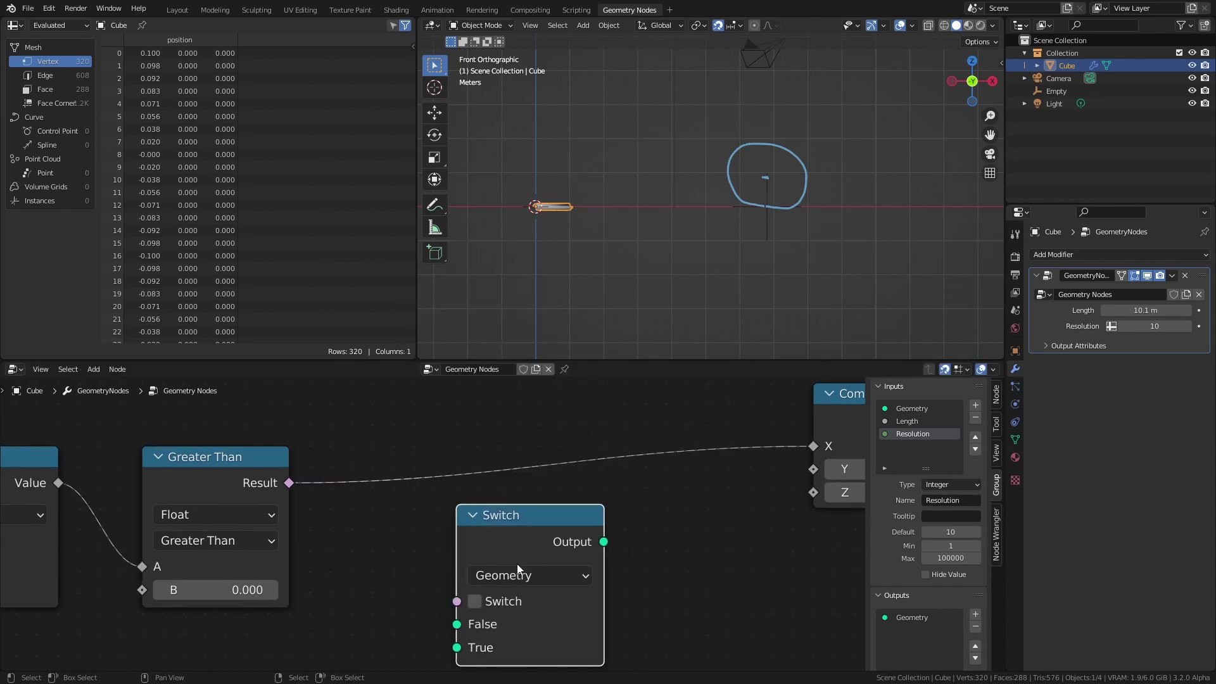
pyautogui.click(517, 575)
pyautogui.click(521, 551)
pyautogui.moveTo(509, 528); pyautogui.dragTo(510, 463)
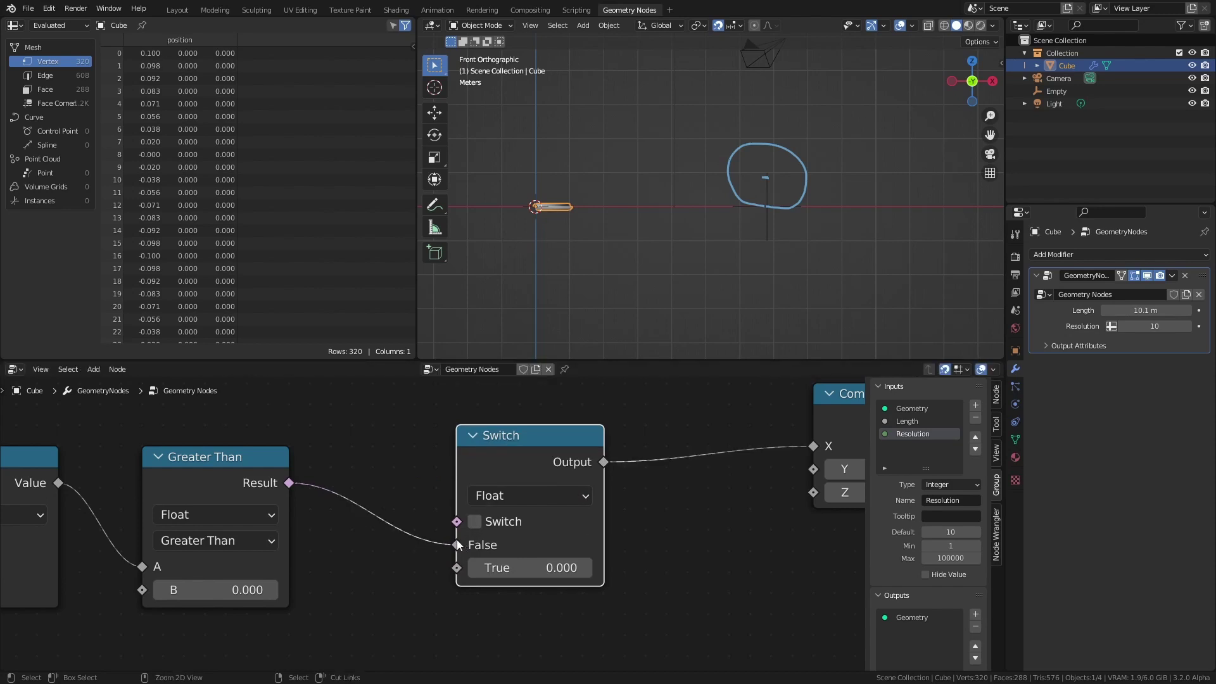
# Step: Reroute the Greater Than result to the Switch socket and feed the Position's Separate XYZ X output into False
pyautogui.moveTo(457, 544); pyautogui.dragTo(462, 519)
pyautogui.scroll(-3, 462, 519)
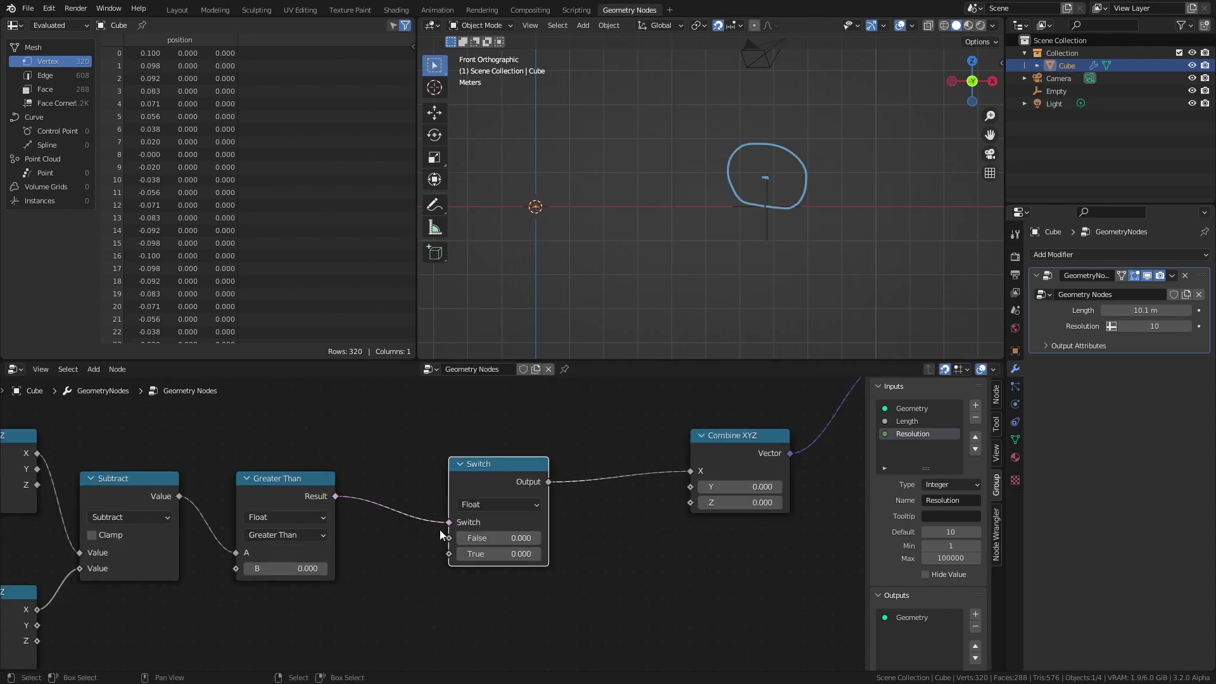
pyautogui.scroll(1, 454, 491)
pyautogui.moveTo(504, 469); pyautogui.dragTo(482, 480)
pyautogui.moveTo(580, 447); pyautogui.dragTo(591, 446, button='middle')
pyautogui.moveTo(524, 488); pyautogui.dragTo(692, 475, button='middle')
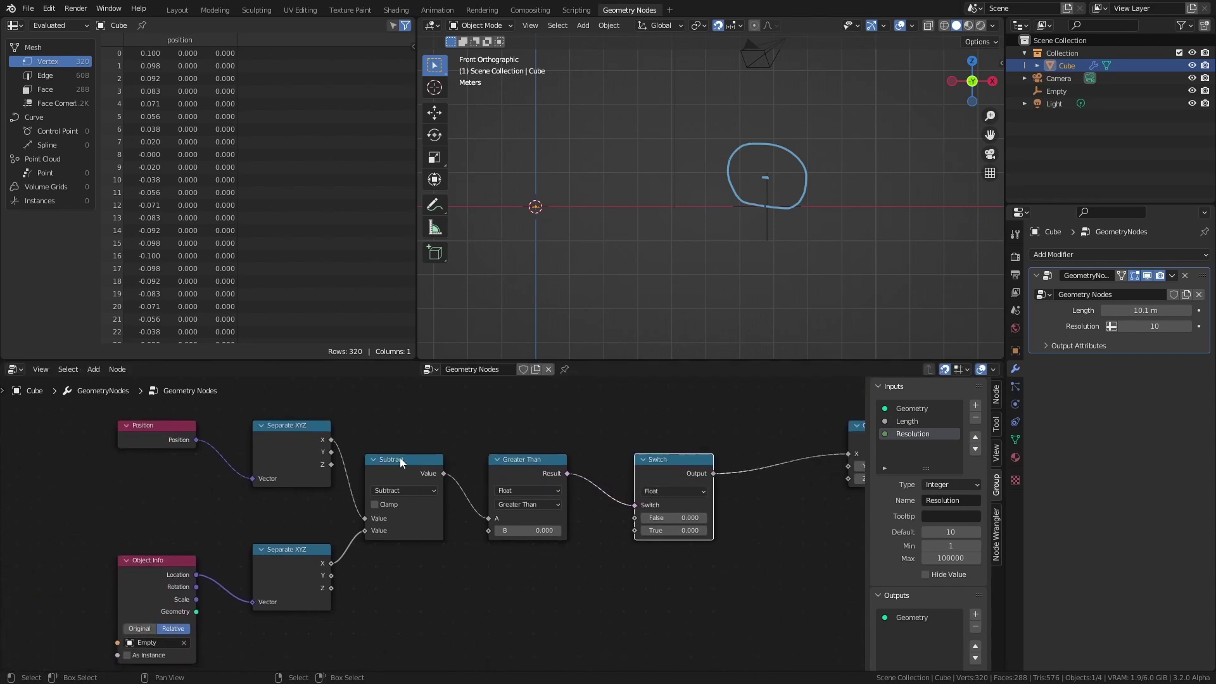
pyautogui.moveTo(332, 440); pyautogui.dragTo(633, 521)
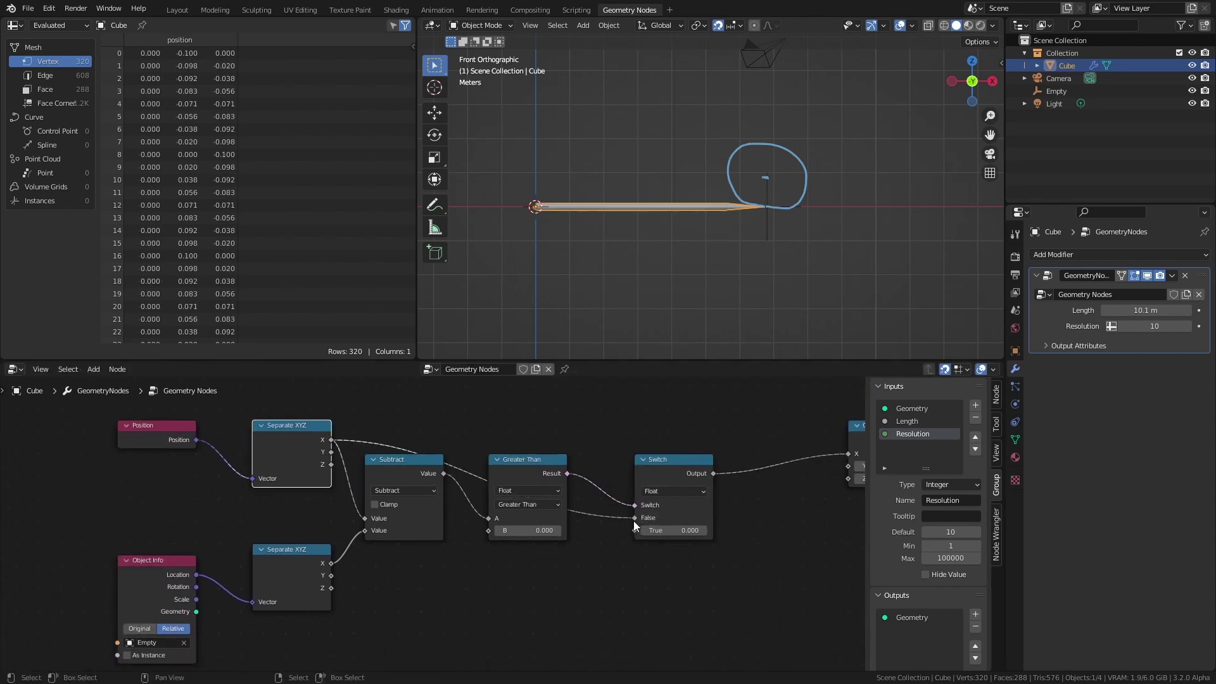
# Step: Duplicate the Switch node with its incoming links below the original and cut the copy's False link
pyautogui.moveTo(681, 518); pyautogui.dragTo(565, 516, button='middle')
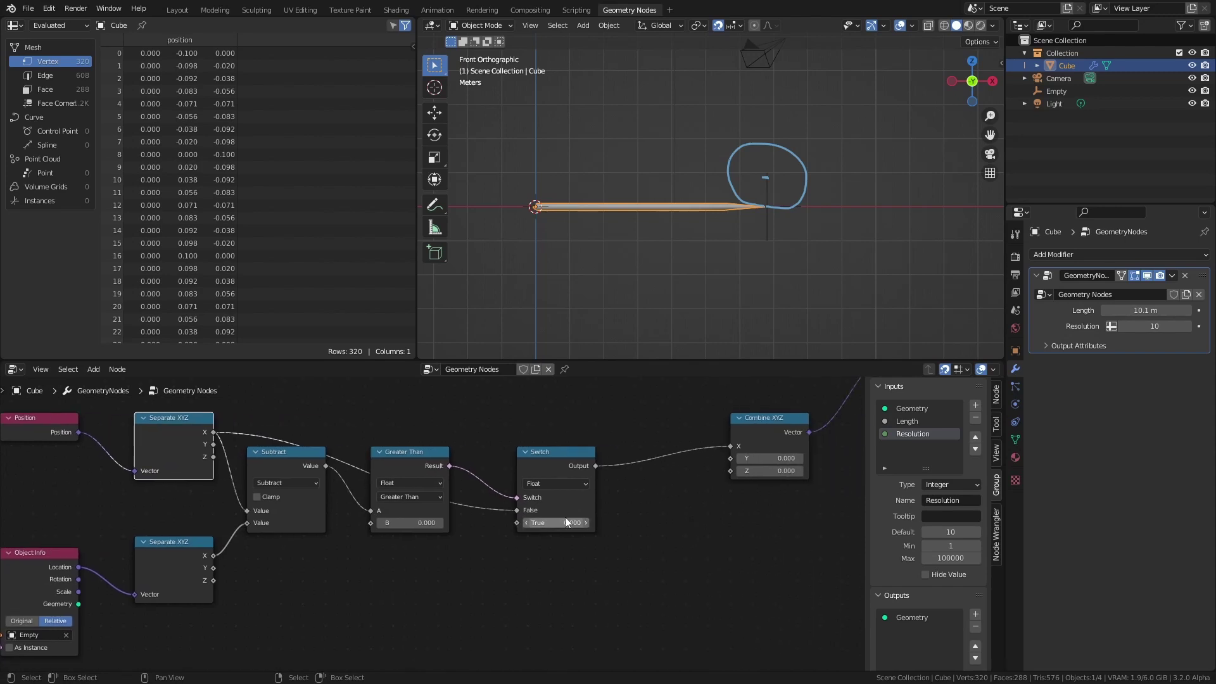
pyautogui.scroll(1, 565, 517)
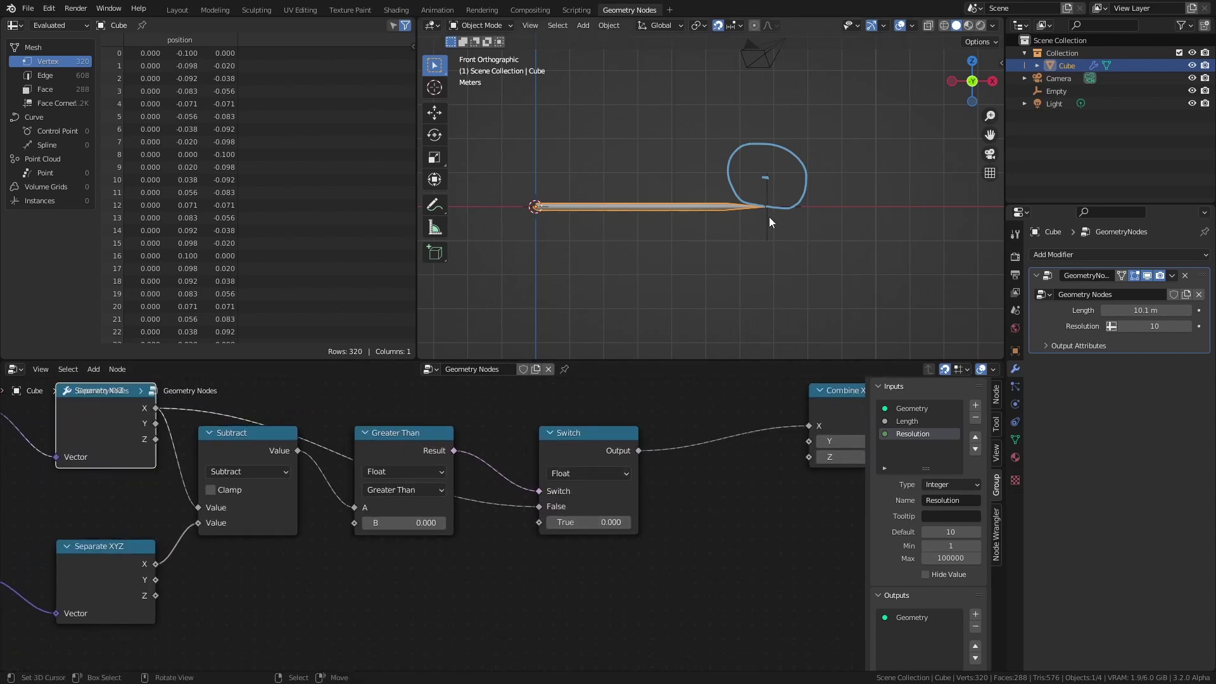
pyautogui.click(568, 456)
pyautogui.hotkey('shift', 'd')
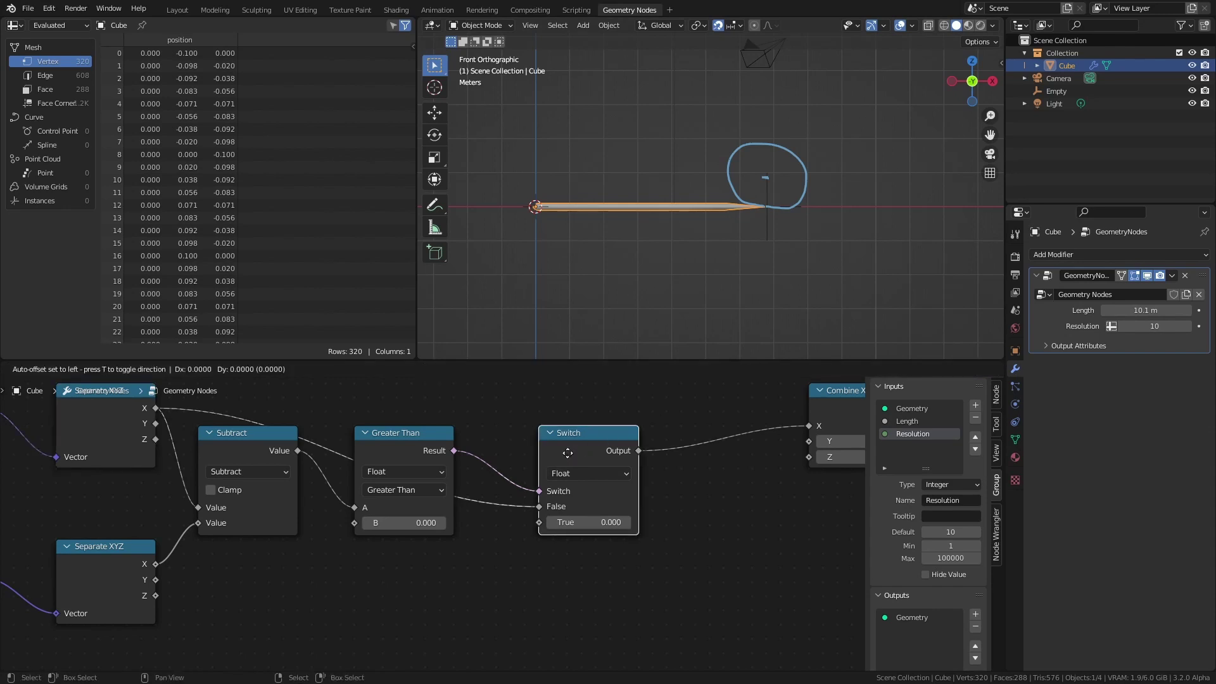
pyautogui.click(580, 583)
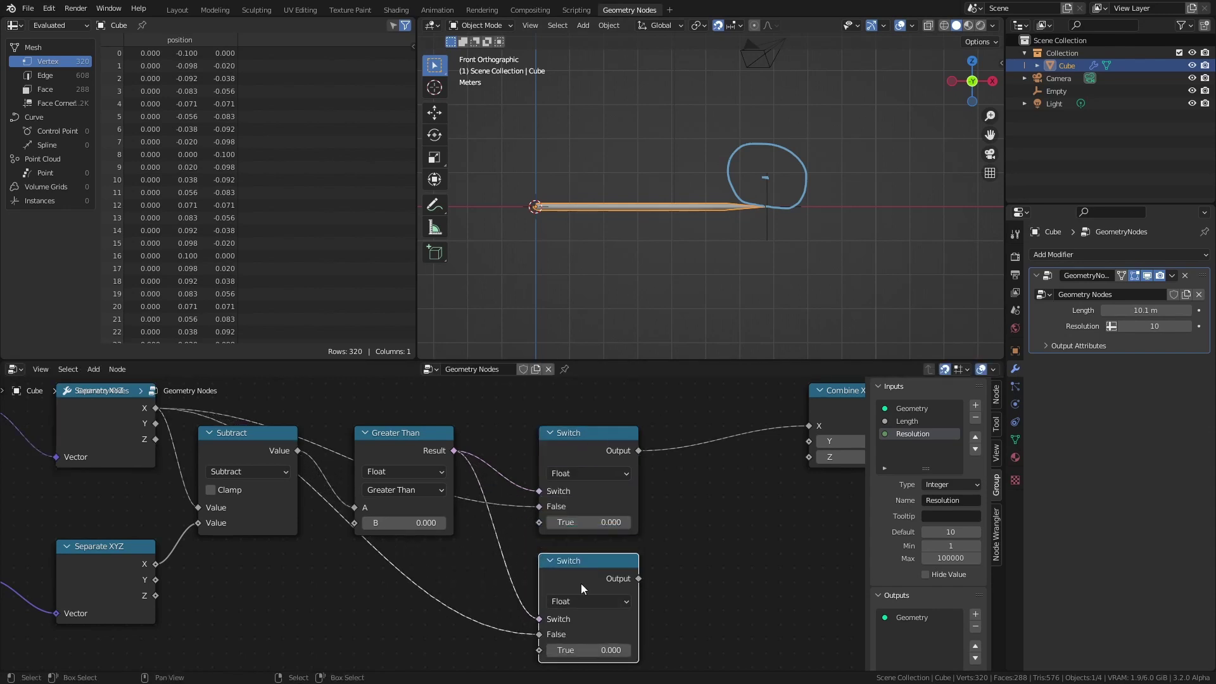
pyautogui.moveTo(580, 583); pyautogui.dragTo(597, 537, button='middle')
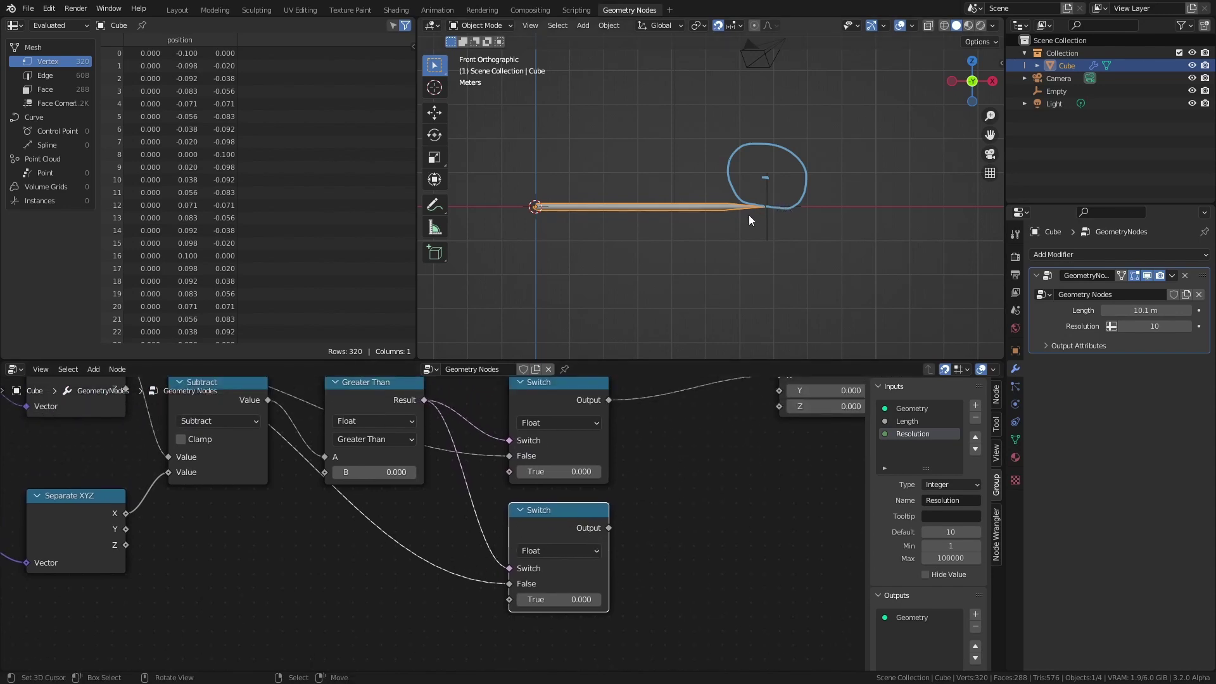
pyautogui.keyDown('ctrl'); pyautogui.moveTo(469, 564); pyautogui.dragTo(450, 589, button='right'); pyautogui.keyUp('ctrl')
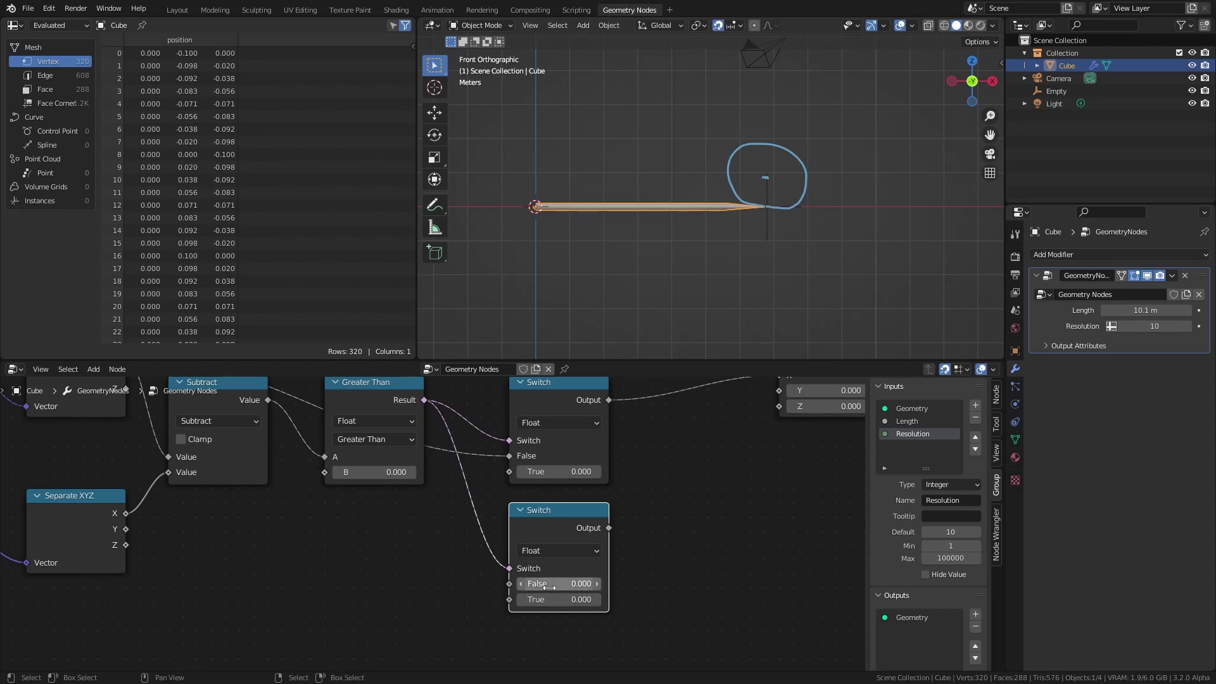
# Step: Connect the lower Switch node's Output to the Z input of the Combine XYZ node
pyautogui.moveTo(609, 529); pyautogui.dragTo(584, 564, button='middle')
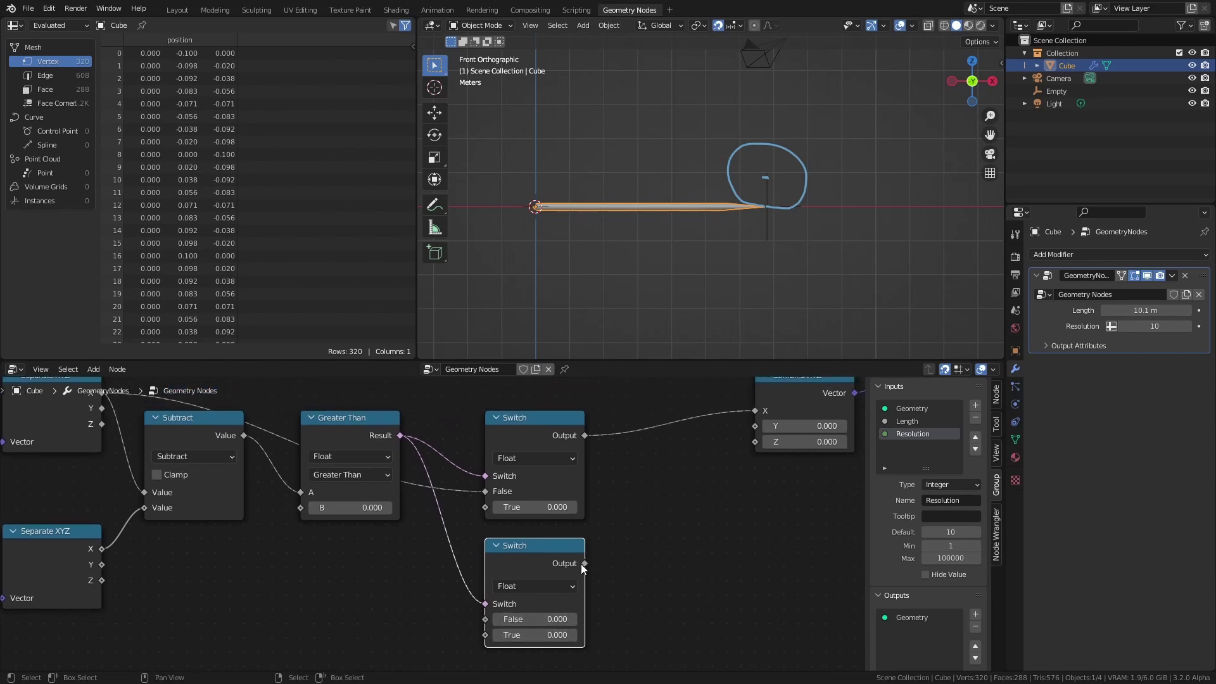
pyautogui.moveTo(584, 563); pyautogui.dragTo(757, 442)
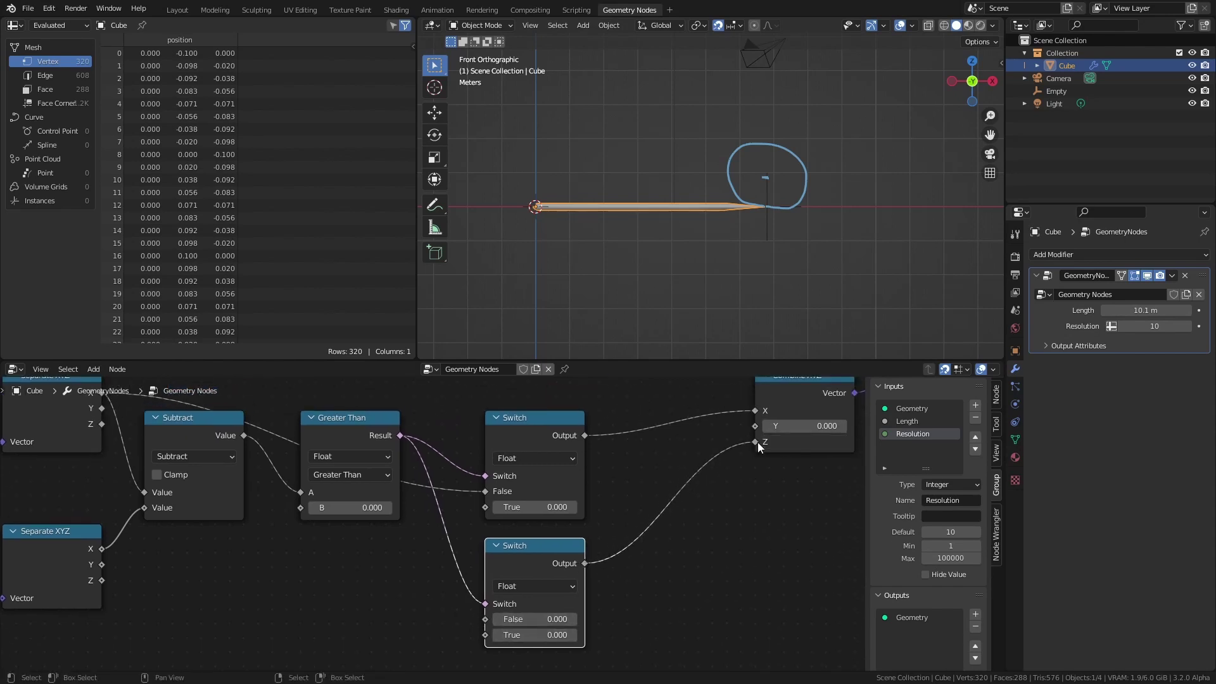
pyautogui.scroll(-1, 487, 576)
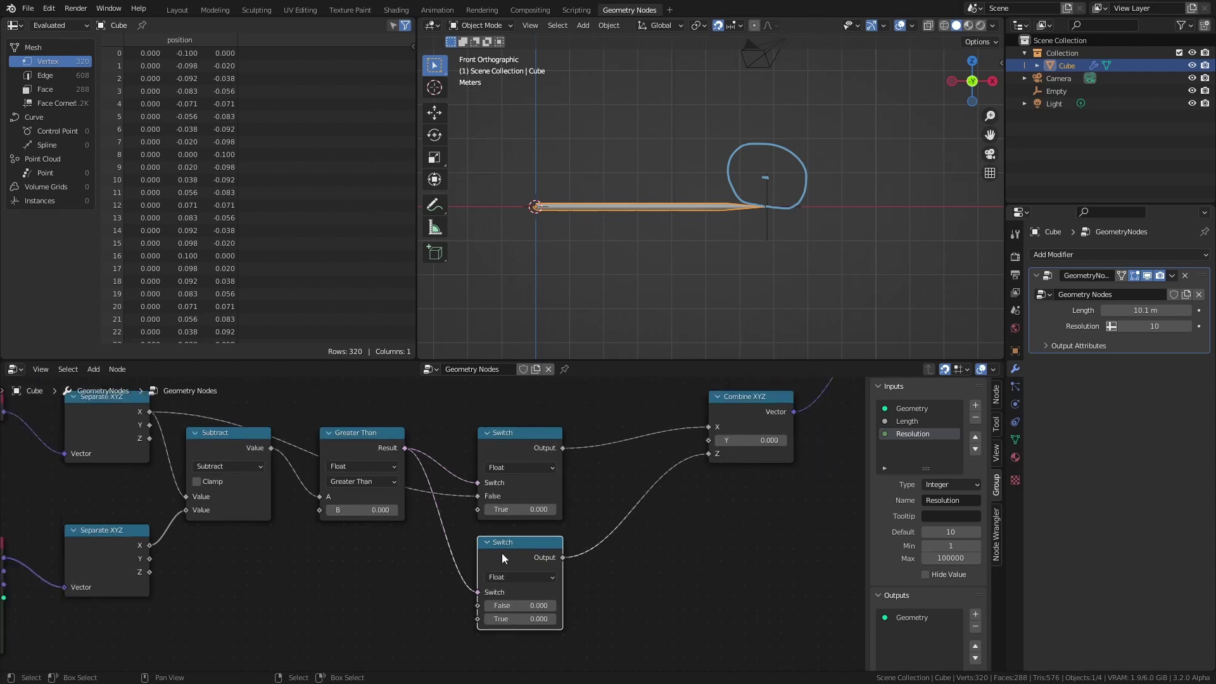
# Step: Duplicate the Subtract node, place the copy below the Greater Than node and set its operation to Sine
pyautogui.scroll(2, 499, 557)
pyautogui.moveTo(491, 531); pyautogui.dragTo(488, 480, button='middle')
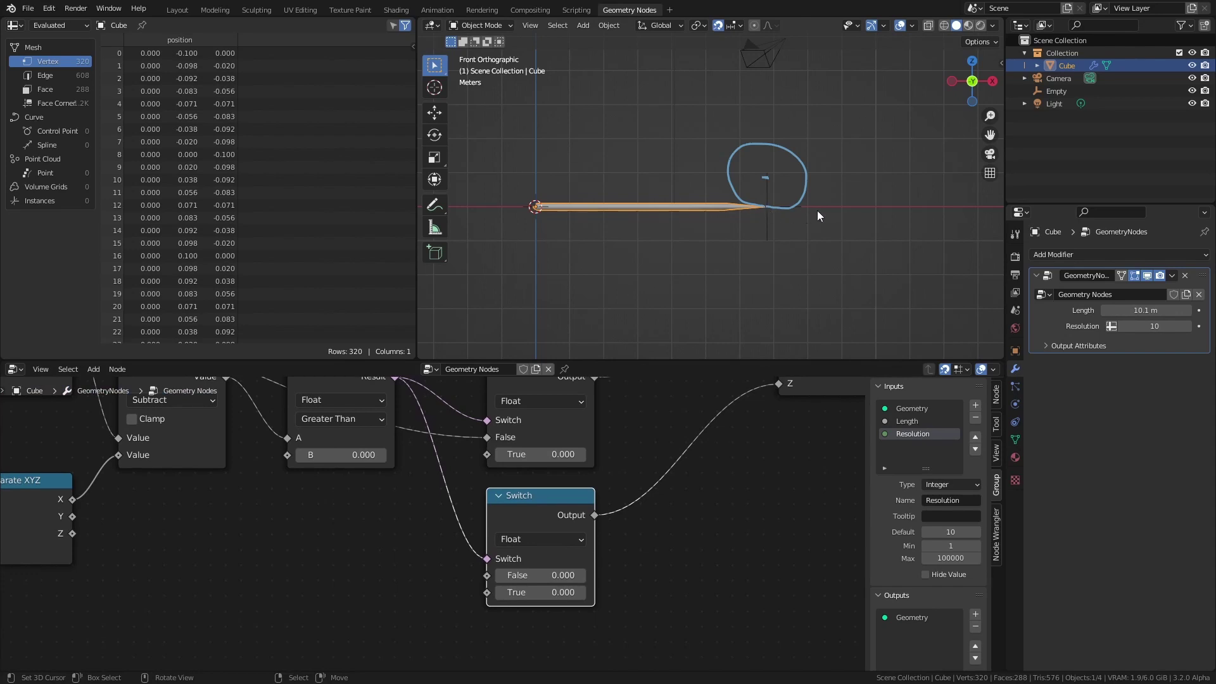
pyautogui.scroll(-1, 497, 458)
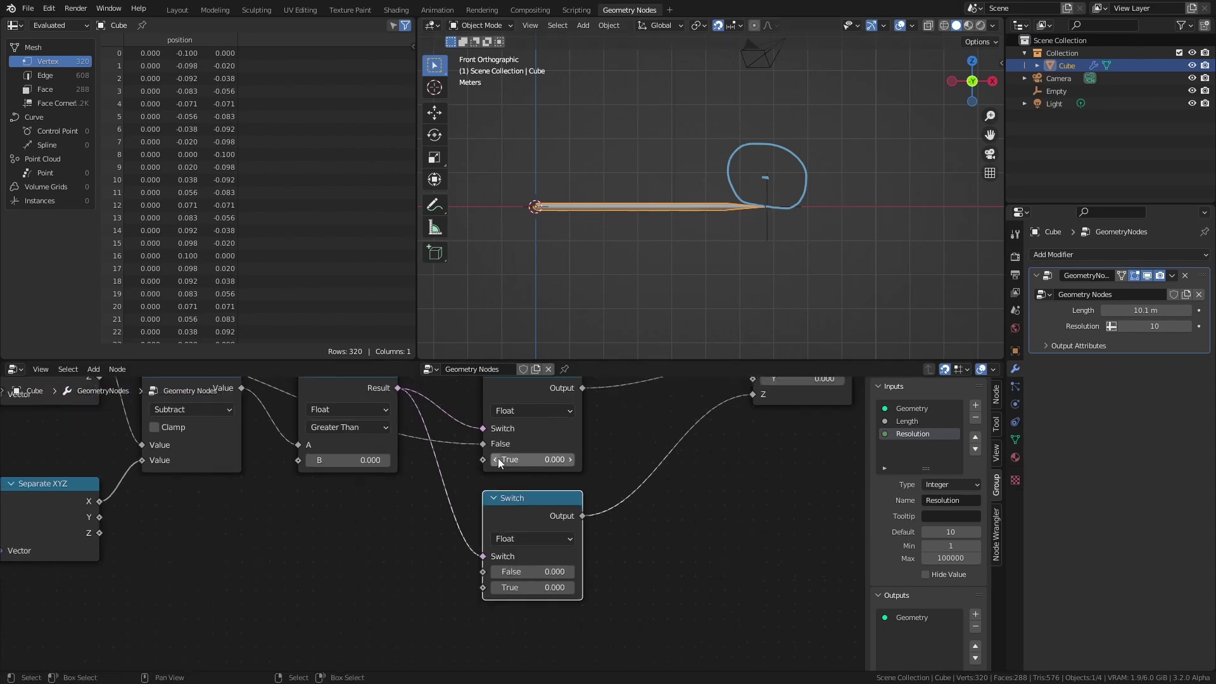
pyautogui.moveTo(420, 506); pyautogui.dragTo(454, 512, button='middle')
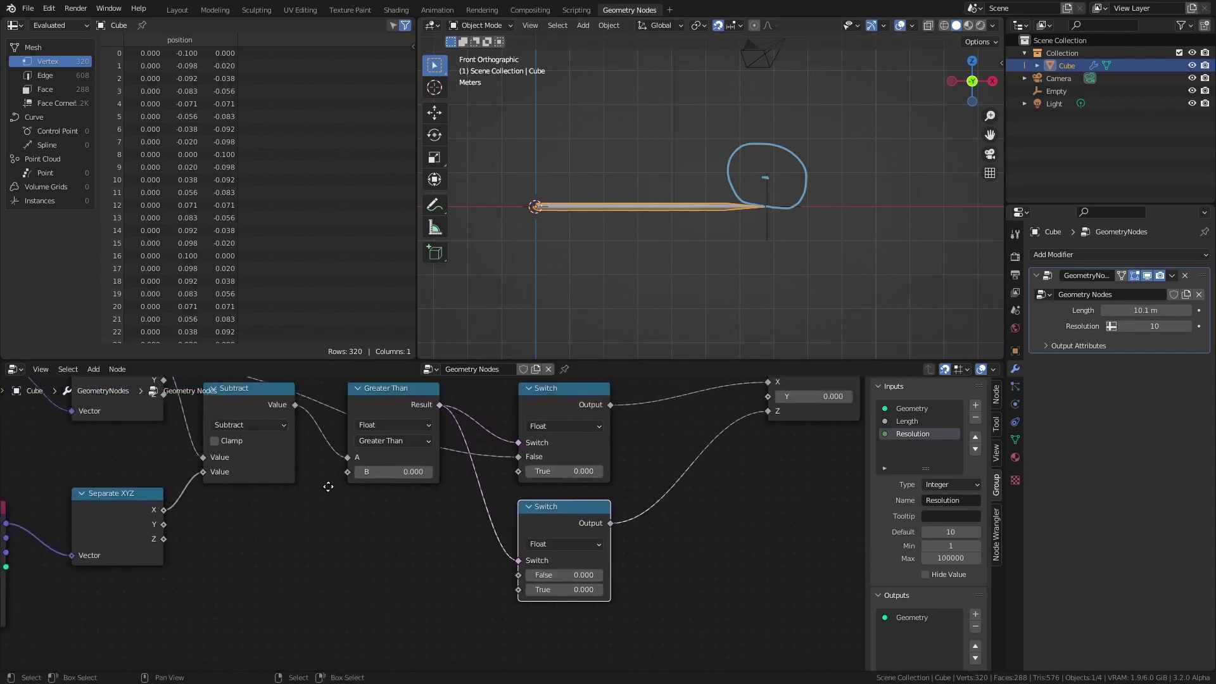
pyautogui.click(260, 401)
pyautogui.moveTo(257, 404); pyautogui.dragTo(332, 402, button='middle')
pyautogui.hotkey('shift', 'd')
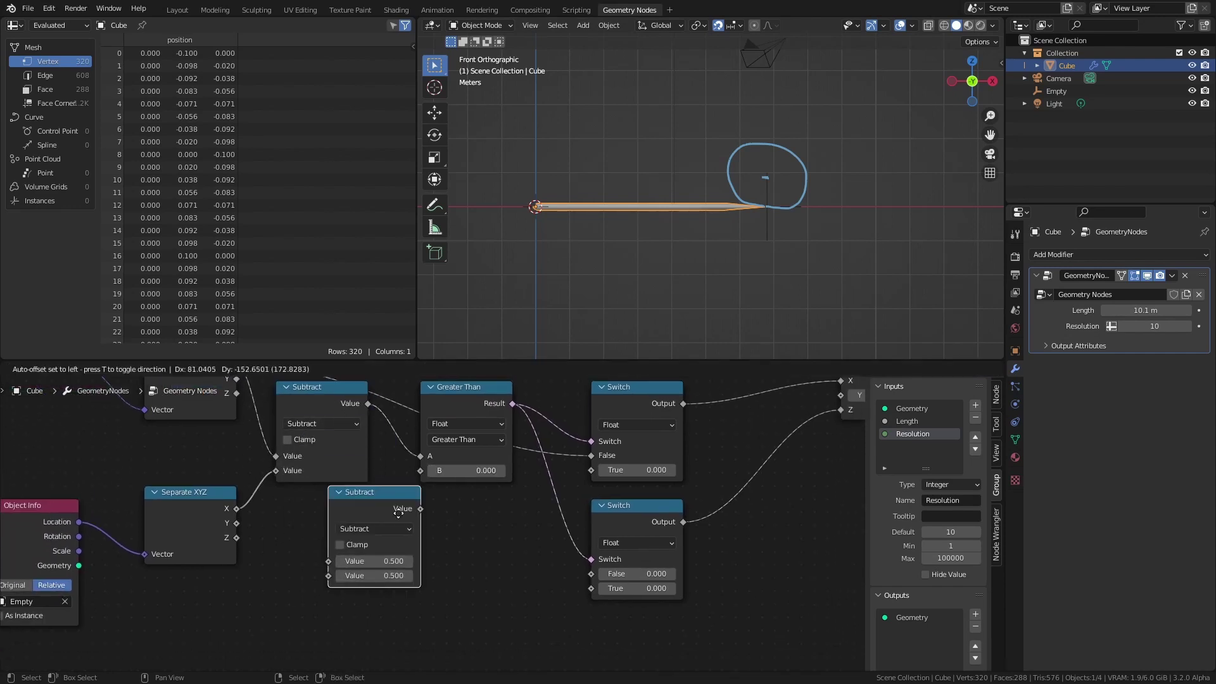
pyautogui.click(471, 531)
pyautogui.click(475, 555)
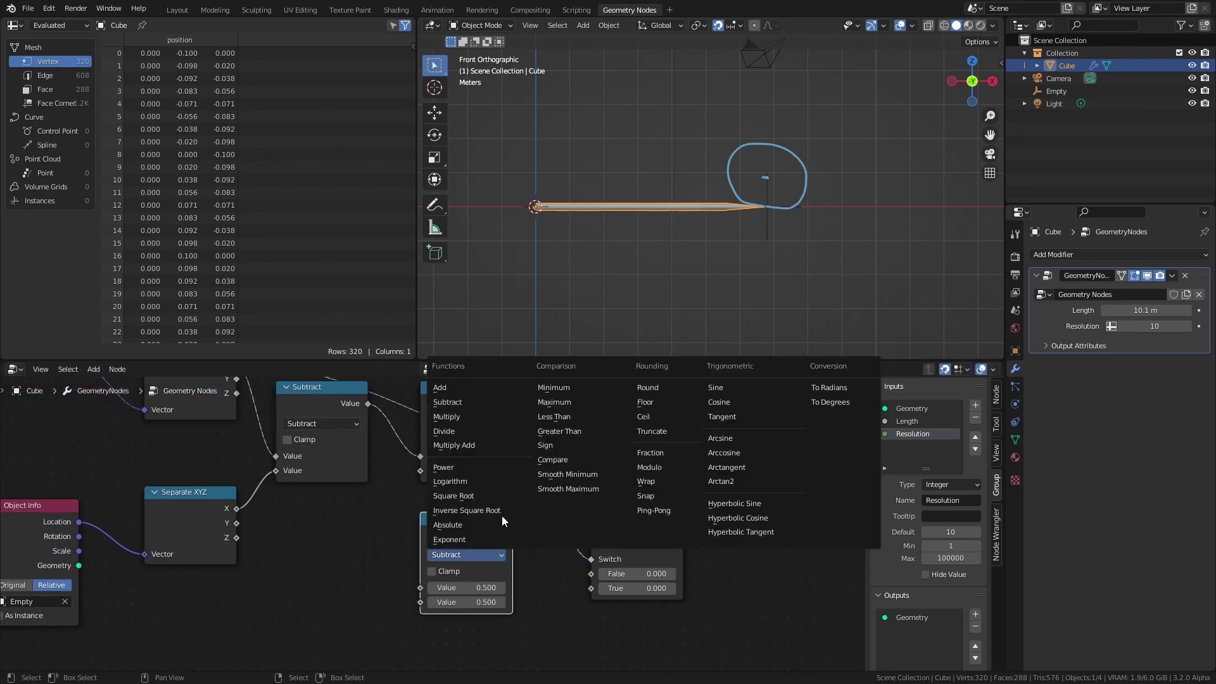
pyautogui.click(715, 391)
# Step: Feed the Subtract value into the Sine node and connect its output to the upper Switch node's True input
pyautogui.keyDown('alt'); pyautogui.moveTo(348, 400); pyautogui.dragTo(423, 583, button='right'); pyautogui.keyUp('alt')
pyautogui.moveTo(437, 558); pyautogui.dragTo(447, 488, button='middle')
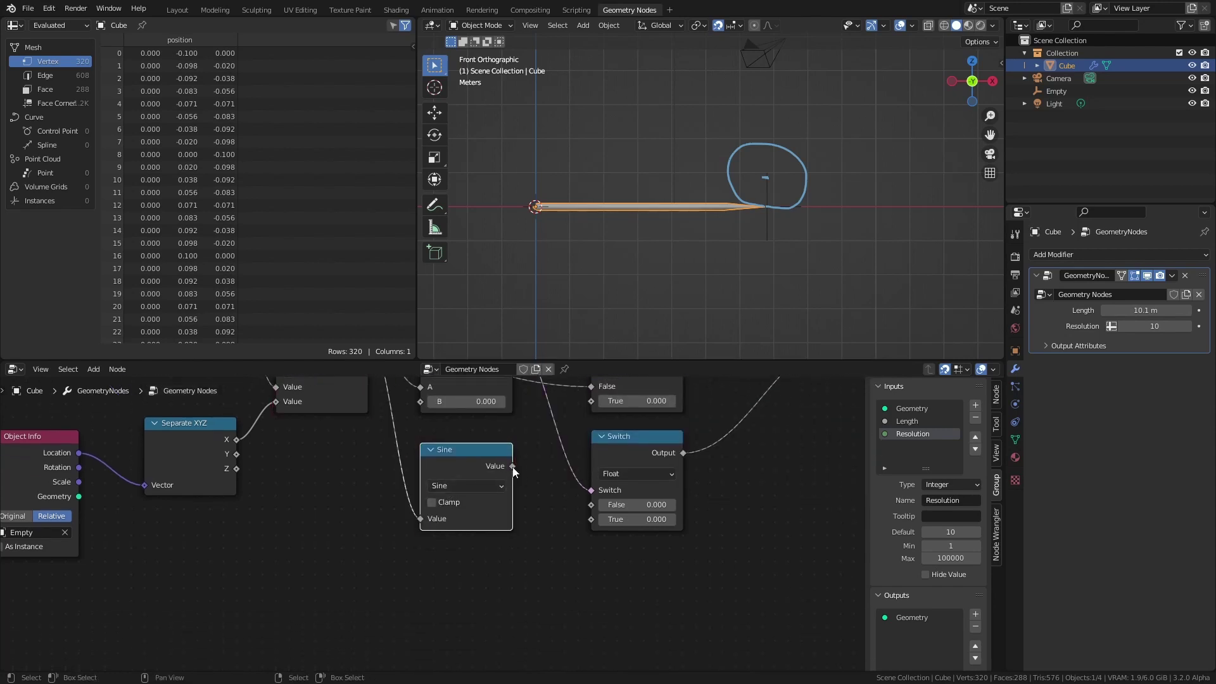
pyautogui.moveTo(512, 466); pyautogui.dragTo(592, 402)
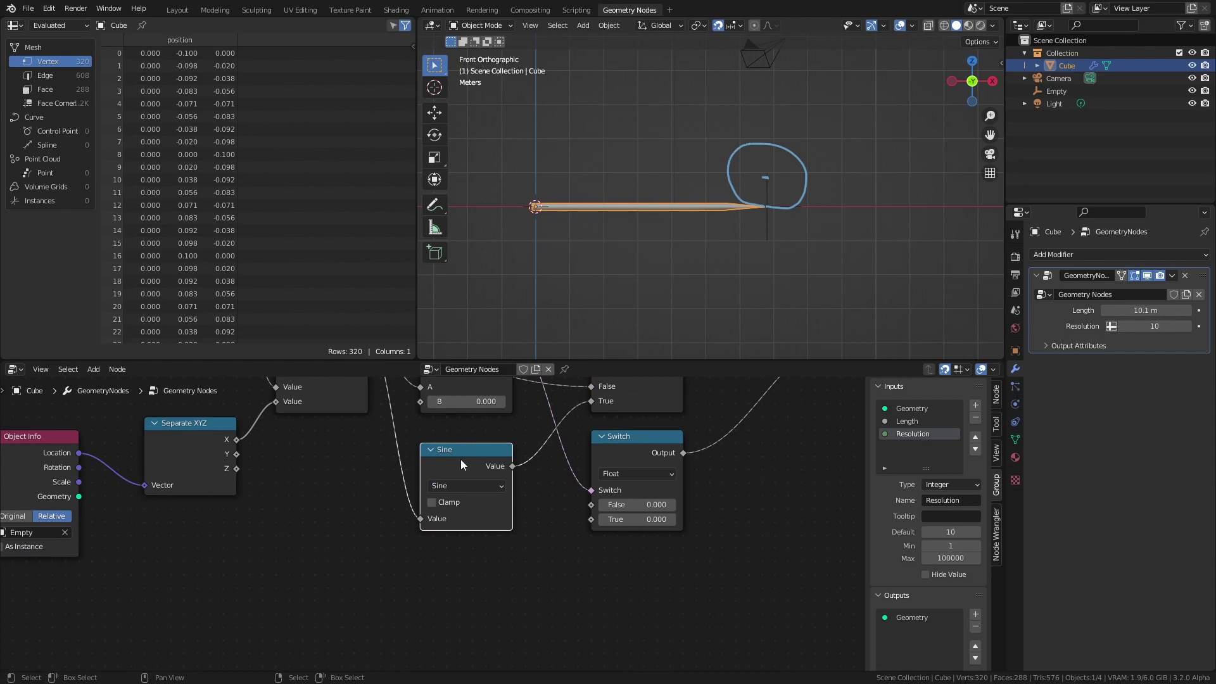
# Step: Duplicate the Sine node with its input link, set the copy to Cosine and connect it to the lower Switch's True input
pyautogui.hotkey('ctrl', 'shift', 'd')
pyautogui.click(477, 598)
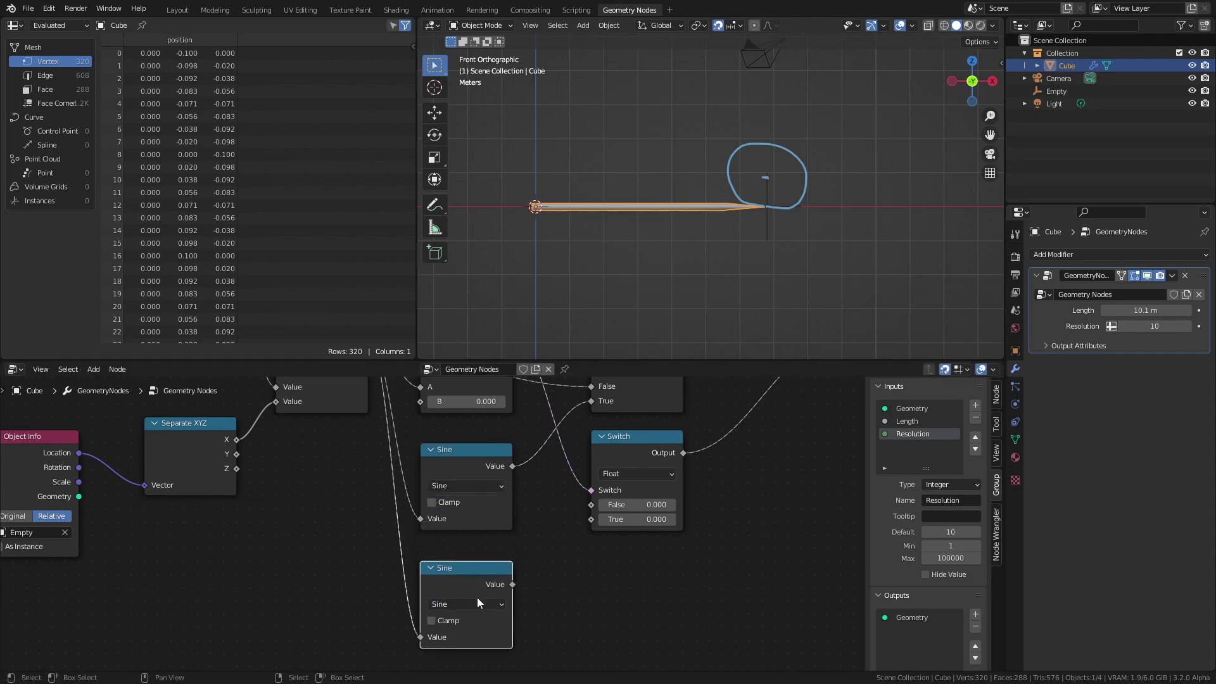
pyautogui.click(477, 598)
pyautogui.click(647, 451)
pyautogui.moveTo(510, 584); pyautogui.dragTo(594, 522)
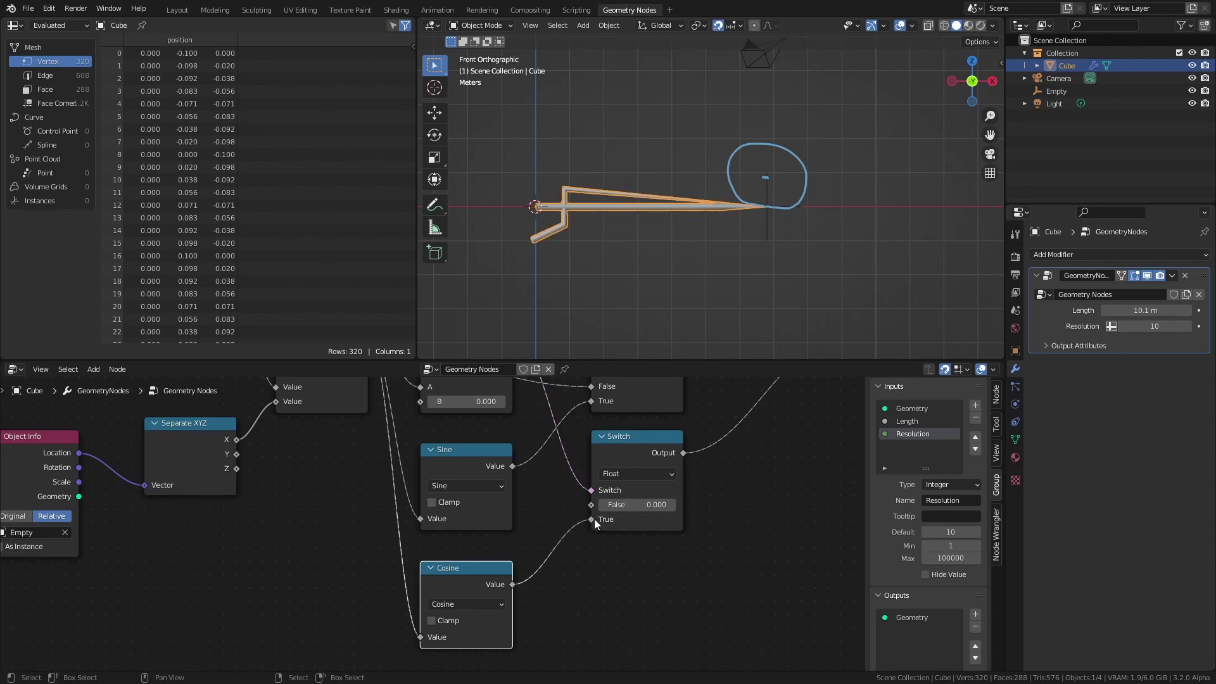
# Step: Try shifting the Empty along the X axis to preview how the tube bends
pyautogui.click(762, 226)
pyautogui.press('g')
pyautogui.press('x')
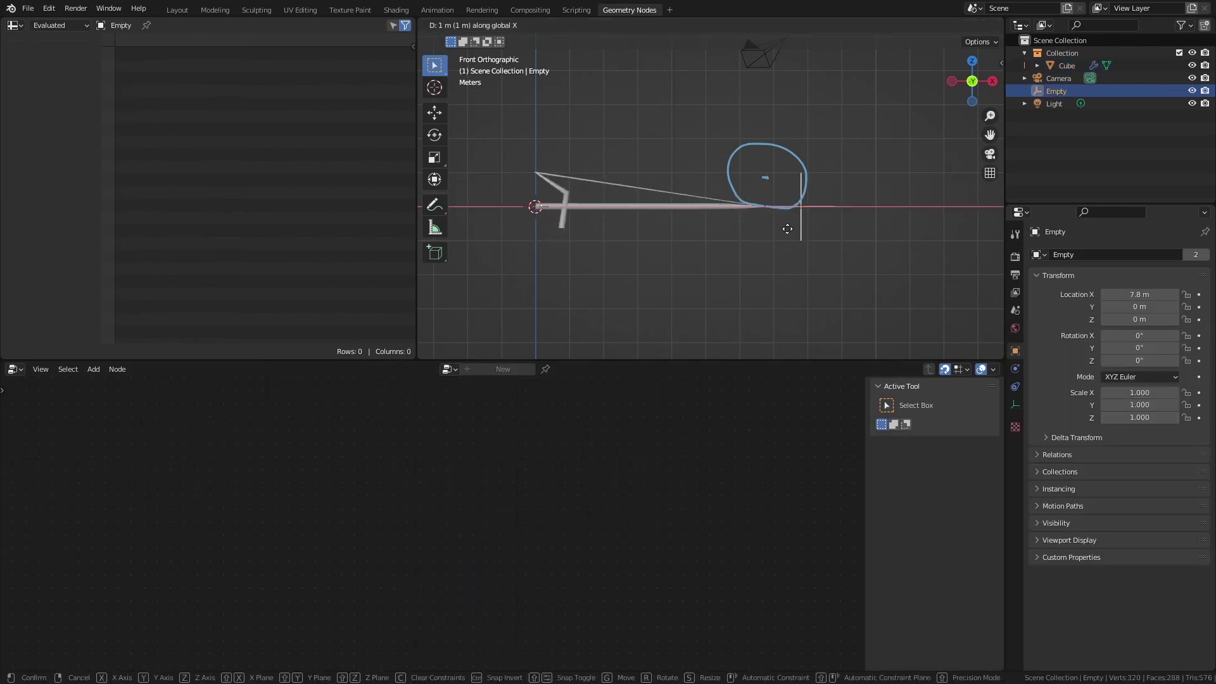
pyautogui.click(705, 208)
# Step: Select the tube object and set the Resolution of its Geometry Nodes modifier to 118
pyautogui.click(705, 208)
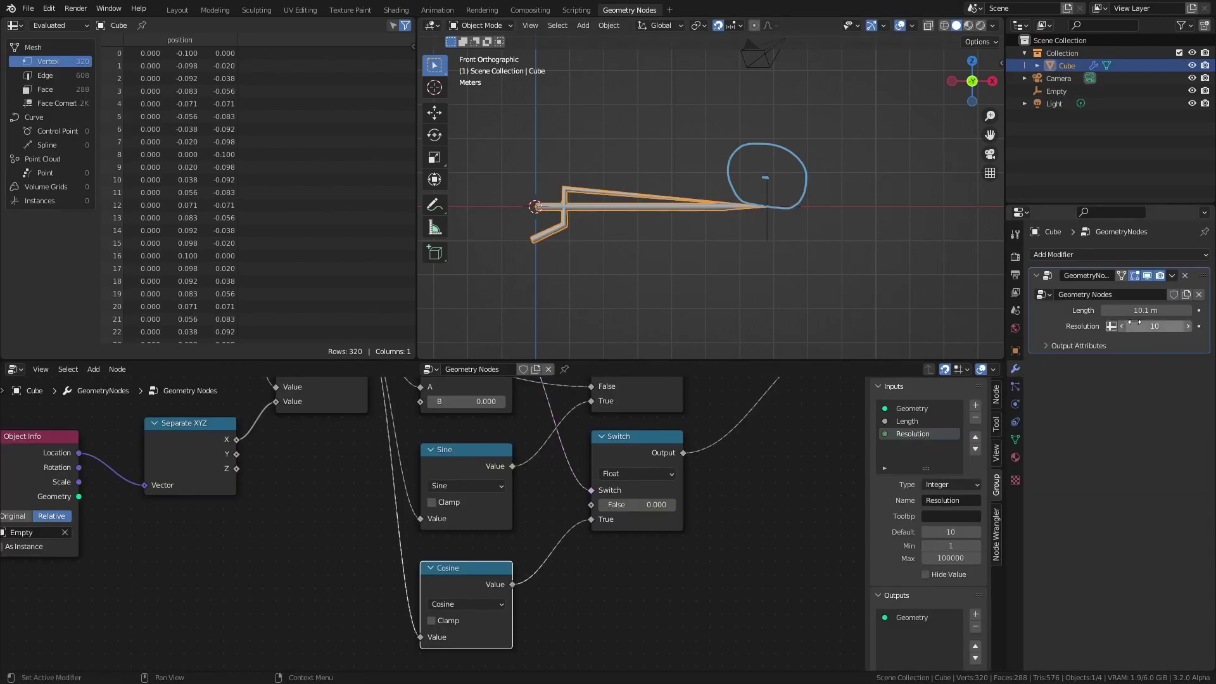
pyautogui.moveTo(1134, 323); pyautogui.dragTo(1175, 324)
# Step: Try sliding the Empty along X toward the origin to preview the higher-resolution bend, and reselect the tube object
pyautogui.click(769, 230)
pyautogui.press('g')
pyautogui.press('x')
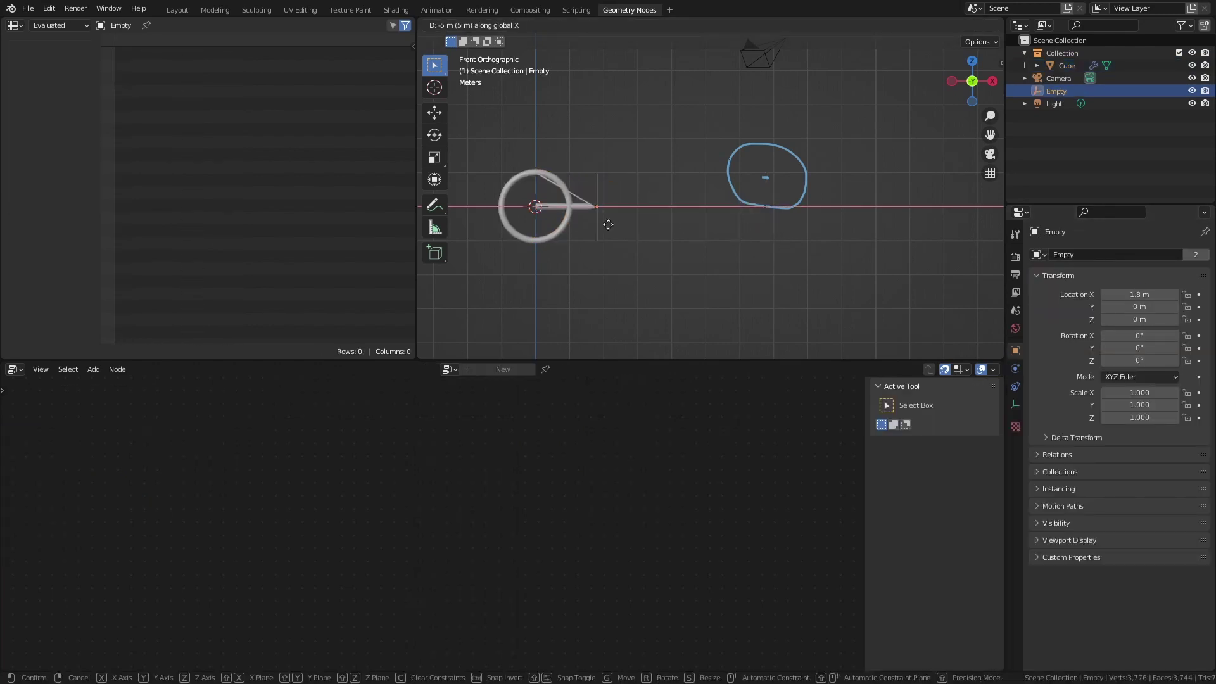
pyautogui.click(773, 236)
pyautogui.click(602, 206)
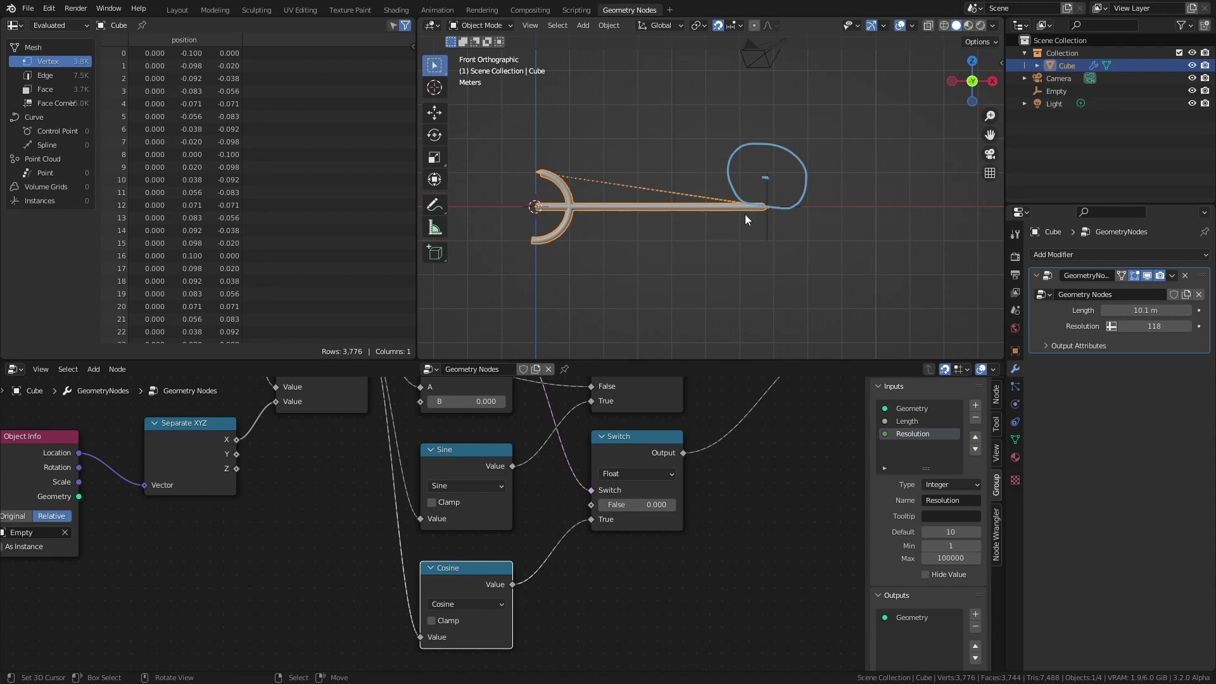
# Step: Move both Switch nodes and the nodes following them away from the Sine and Cosine nodes to make room
pyautogui.scroll(-8, 546, 473)
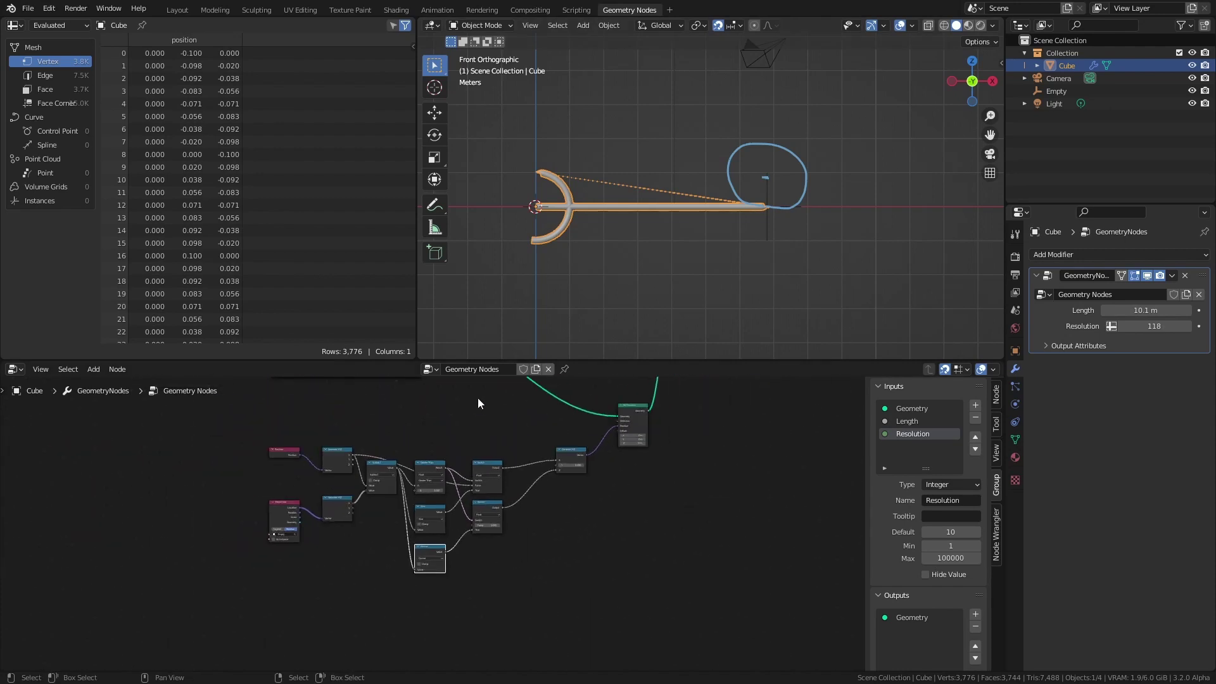
pyautogui.moveTo(478, 402); pyautogui.dragTo(684, 607)
pyautogui.press('g')
pyautogui.click(570, 506)
# Step: Duplicate the Subtract node and insert the copy on the link between the Sine node and the upper Switch
pyautogui.scroll(3, 540, 499)
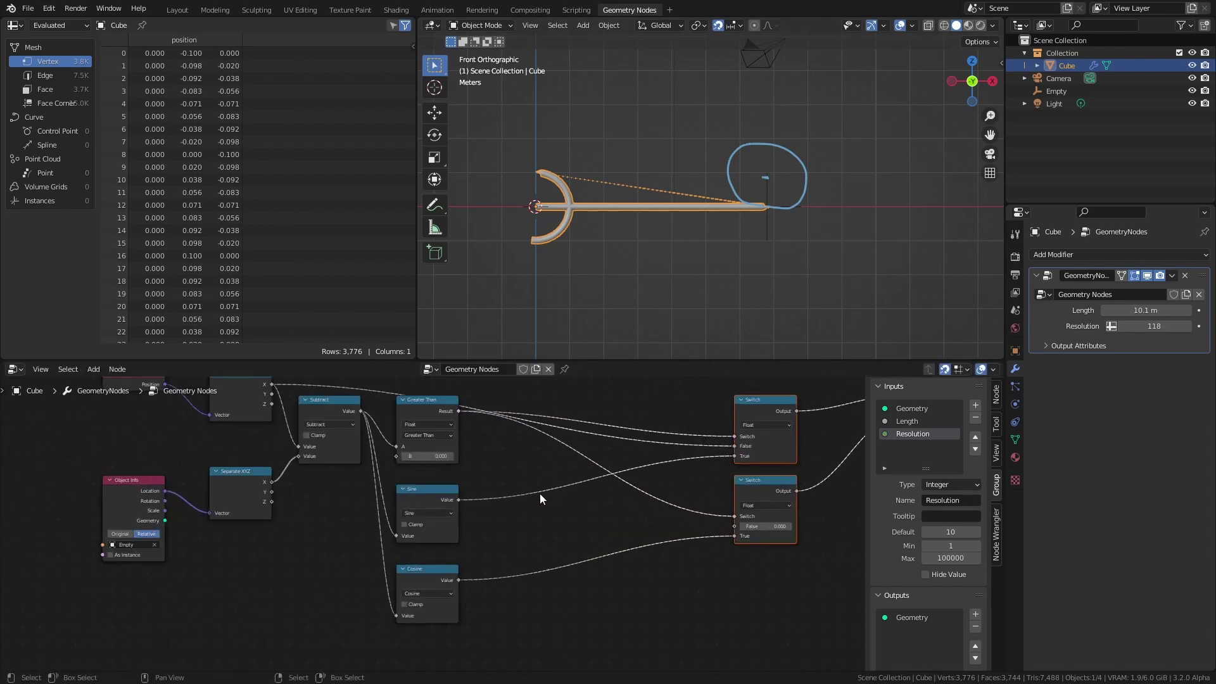
pyautogui.scroll(1, 539, 499)
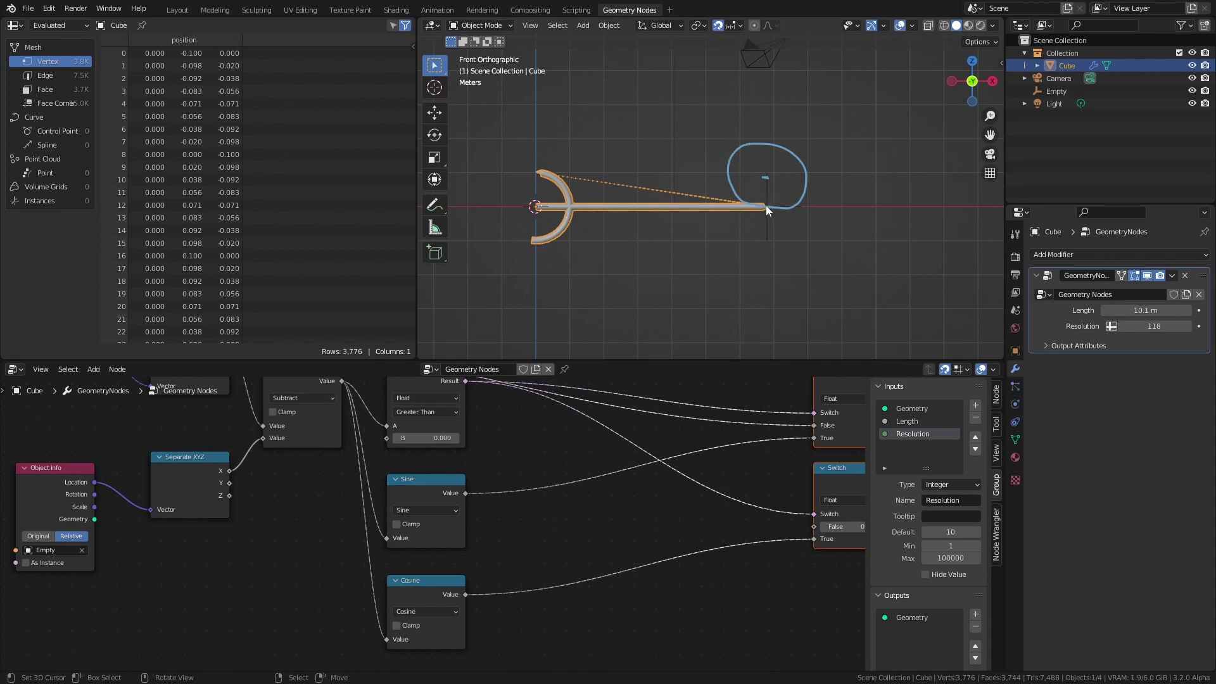
pyautogui.click(307, 412)
pyautogui.hotkey('shift', 'd')
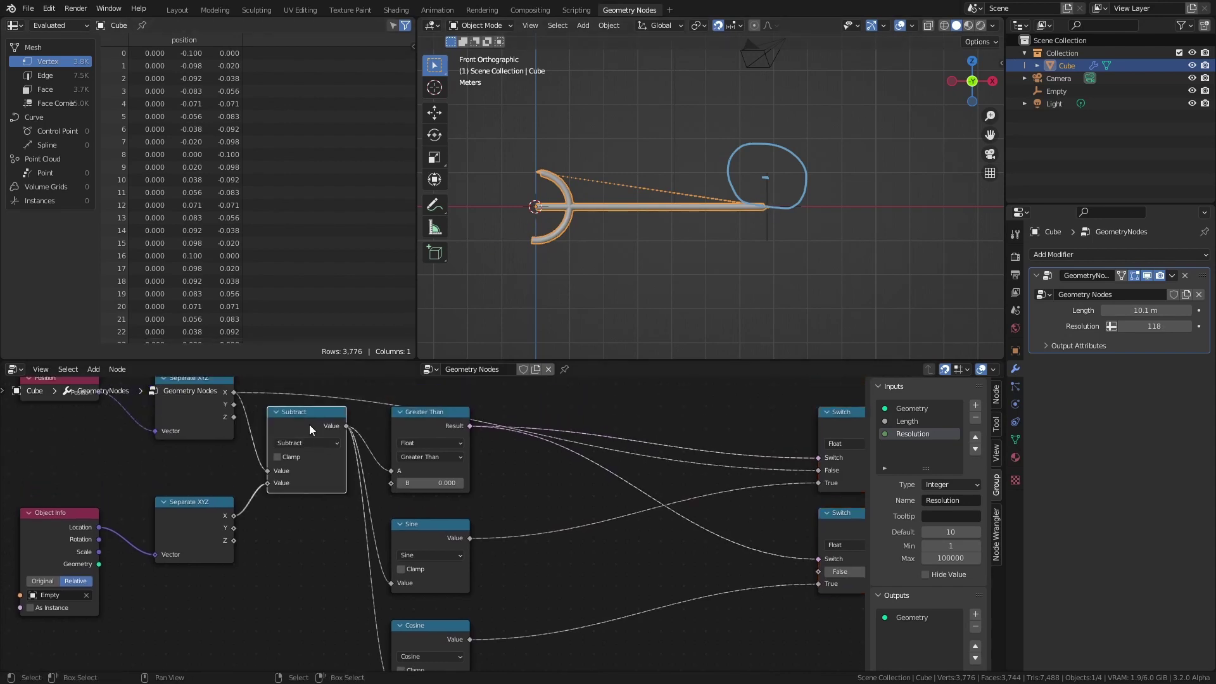
pyautogui.click(568, 537)
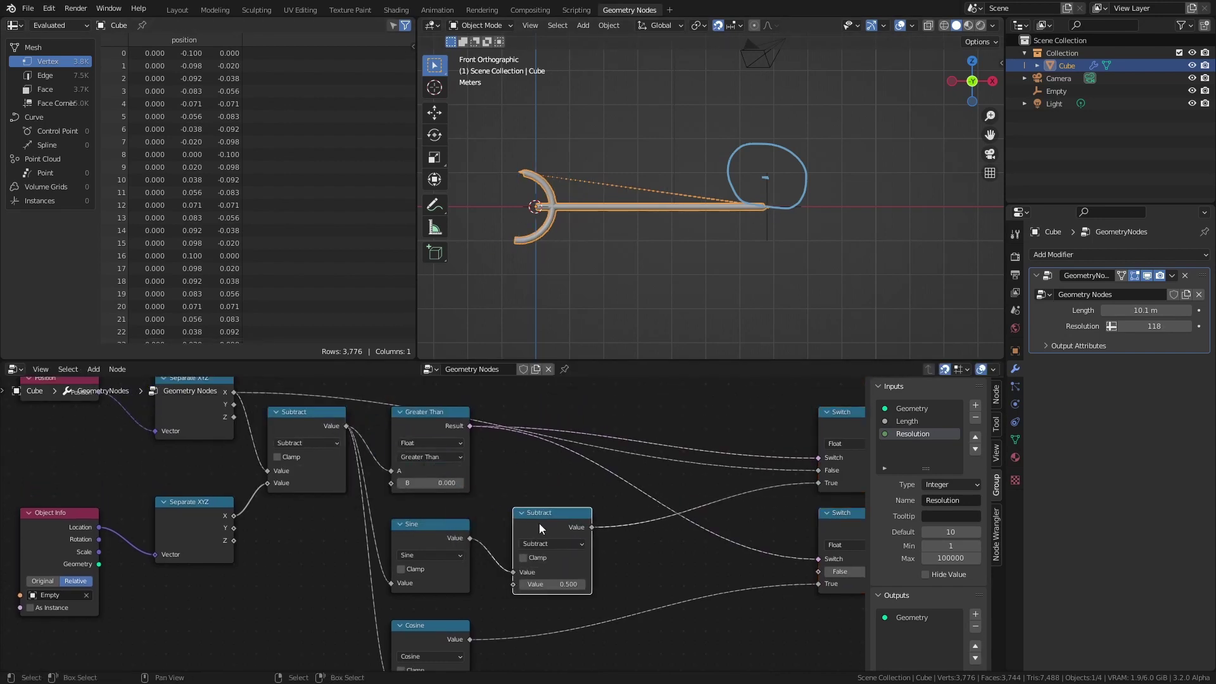
# Step: Switch the Math node after Sine to Add and connect its second value to the X output of the Empty's Separate XYZ
pyautogui.click(552, 543)
pyautogui.click(532, 401)
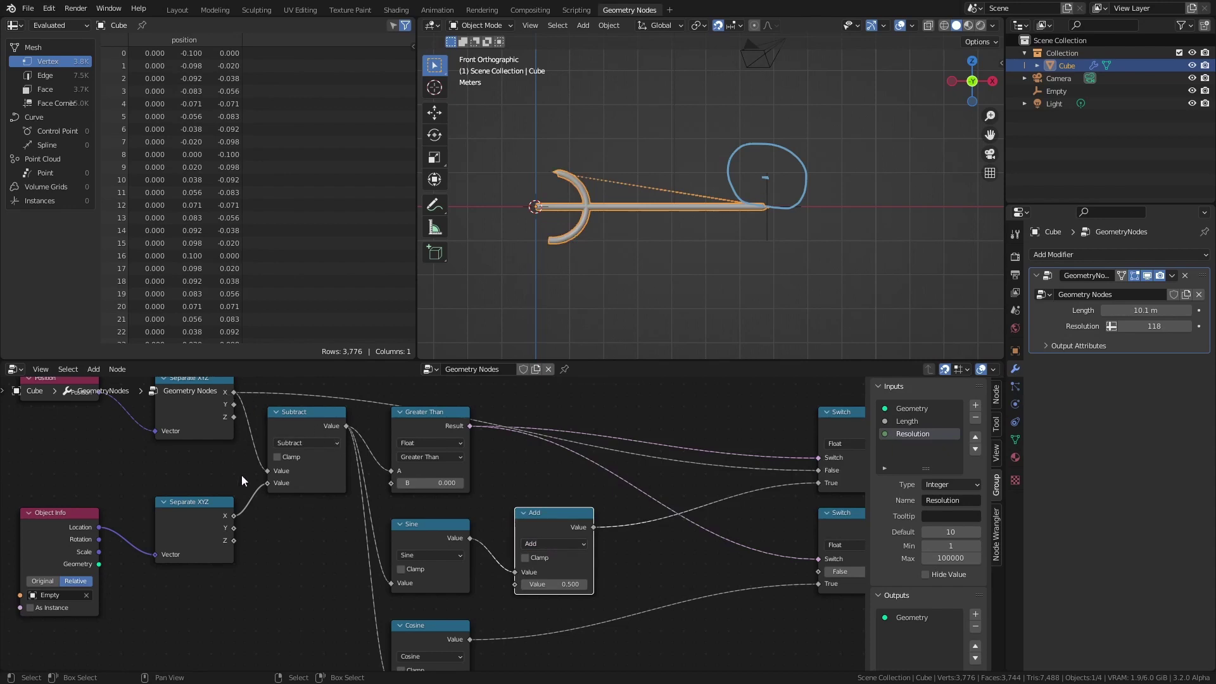
pyautogui.moveTo(234, 516); pyautogui.dragTo(518, 584)
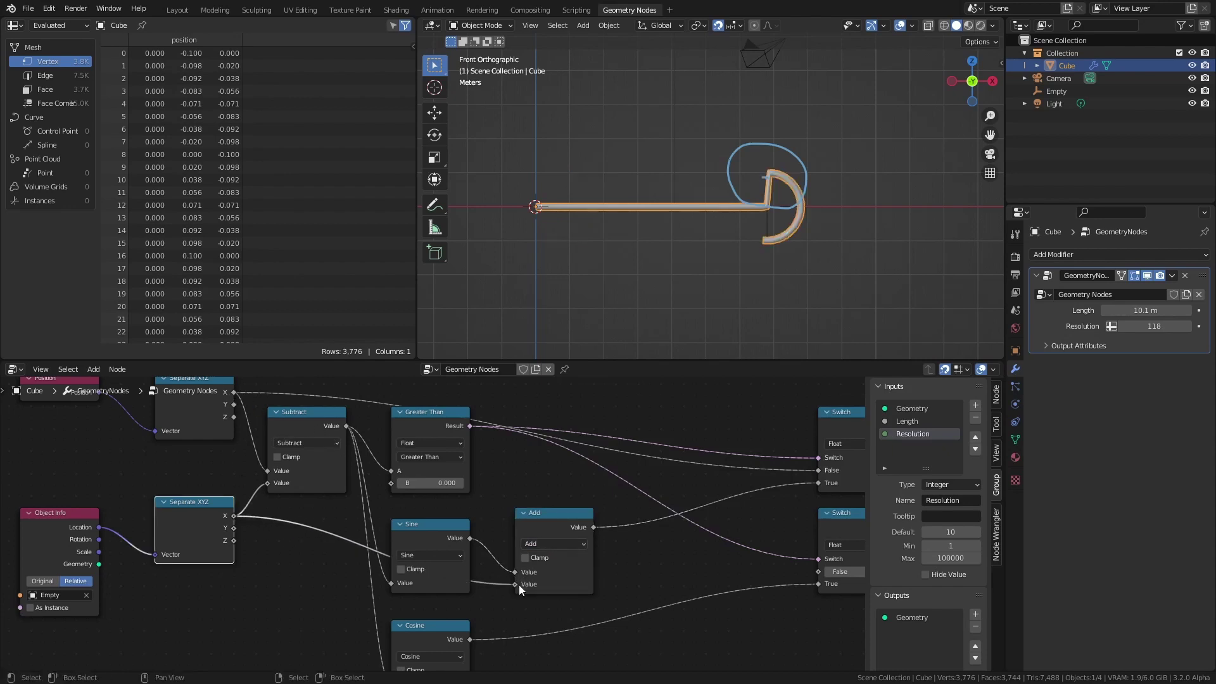
# Step: Try sliding the Empty along X to preview the bend with the added offset, and reselect the tube object
pyautogui.click(765, 216)
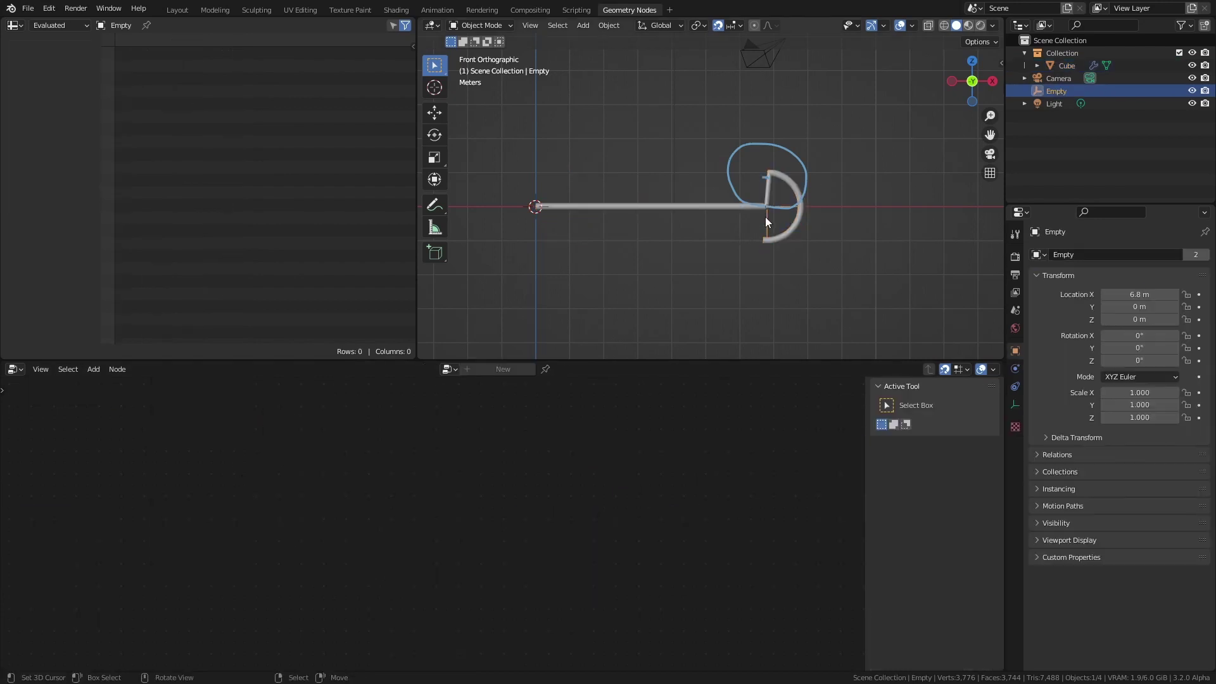
pyautogui.press('g')
pyautogui.press('x')
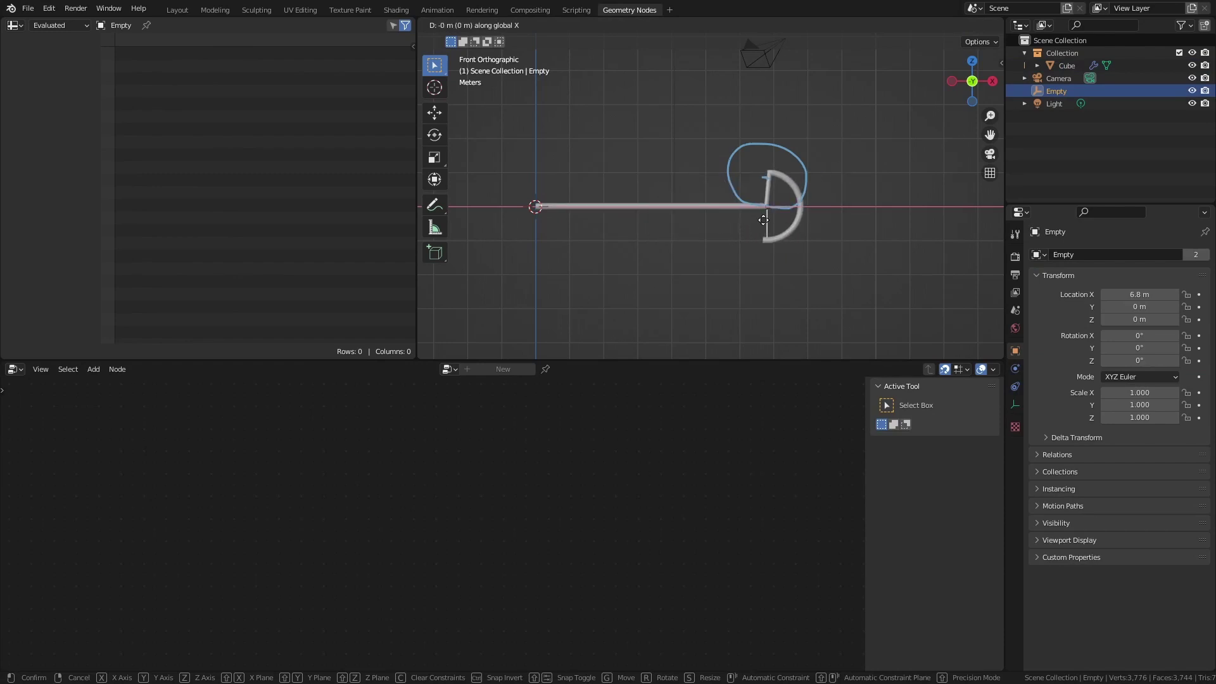
pyautogui.click(760, 223)
pyautogui.click(799, 218)
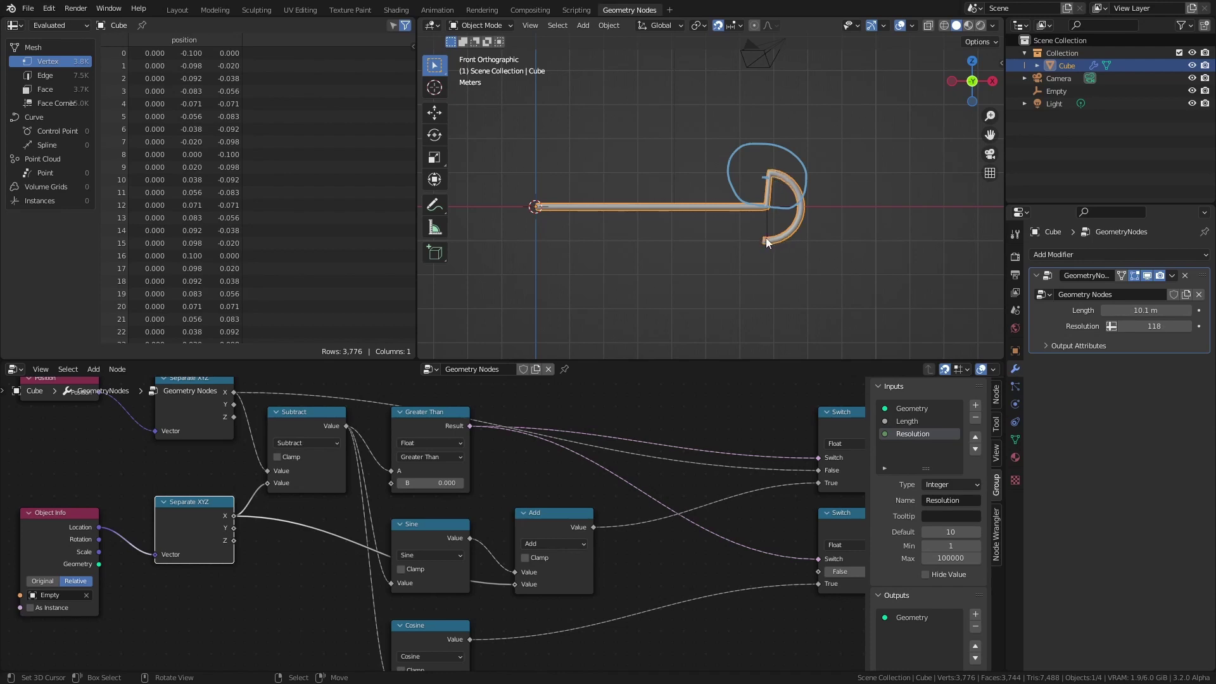
# Step: Duplicate the Add node and insert the copy on the link between the Cosine node and the lower Switch
pyautogui.scroll(2, 576, 434)
pyautogui.moveTo(601, 583); pyautogui.dragTo(524, 493, button='middle')
pyautogui.click(529, 410)
pyautogui.hotkey('shift', 'd')
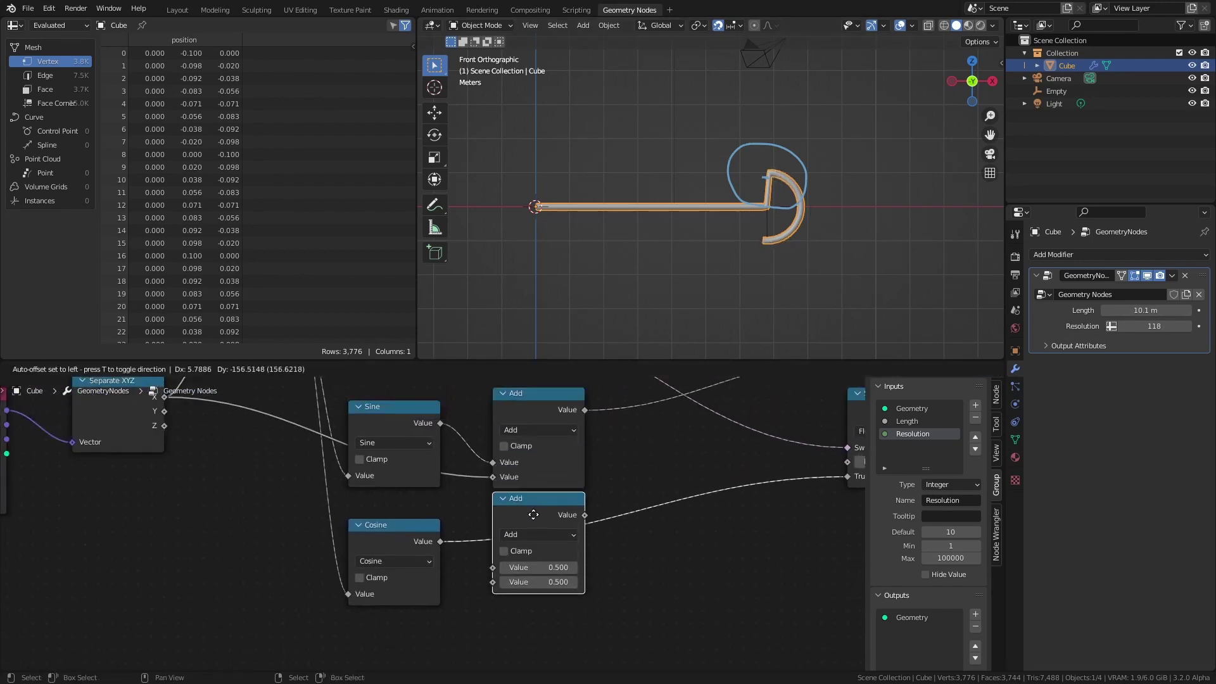
pyautogui.click(533, 522)
# Step: Change the Math node after Cosine to Subtract, swap its inputs, and set its first value to 1.000
pyautogui.click(541, 544)
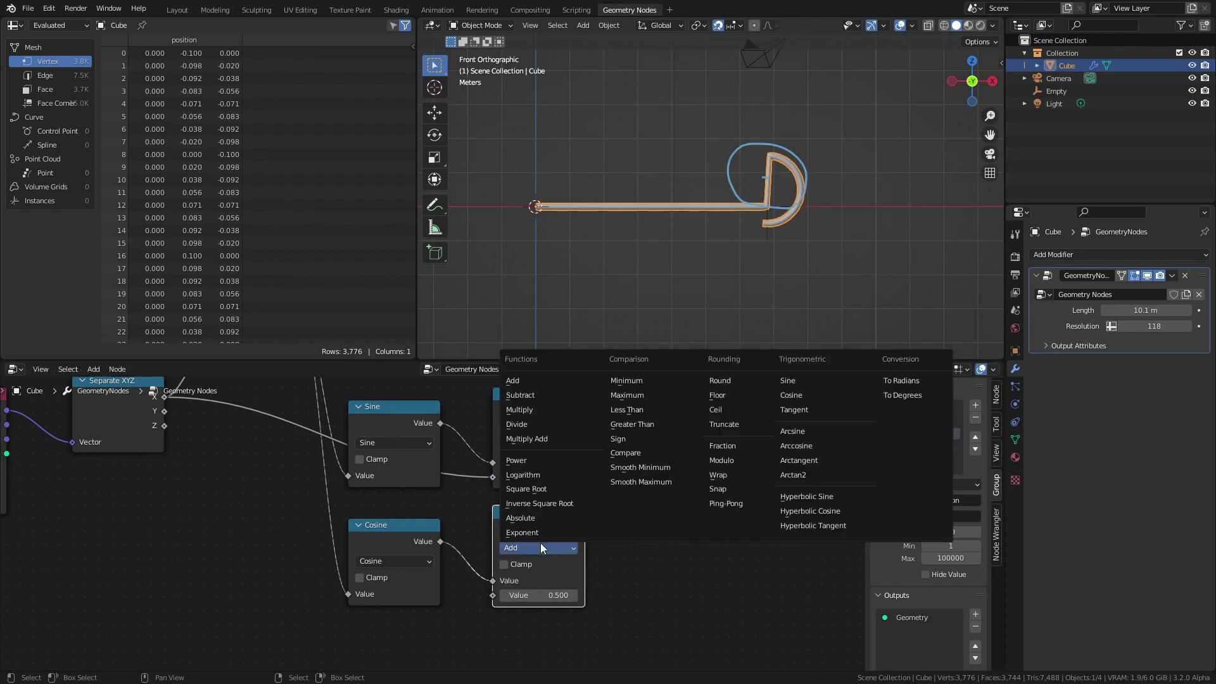
pyautogui.click(514, 399)
pyautogui.hotkey('alt', 's')
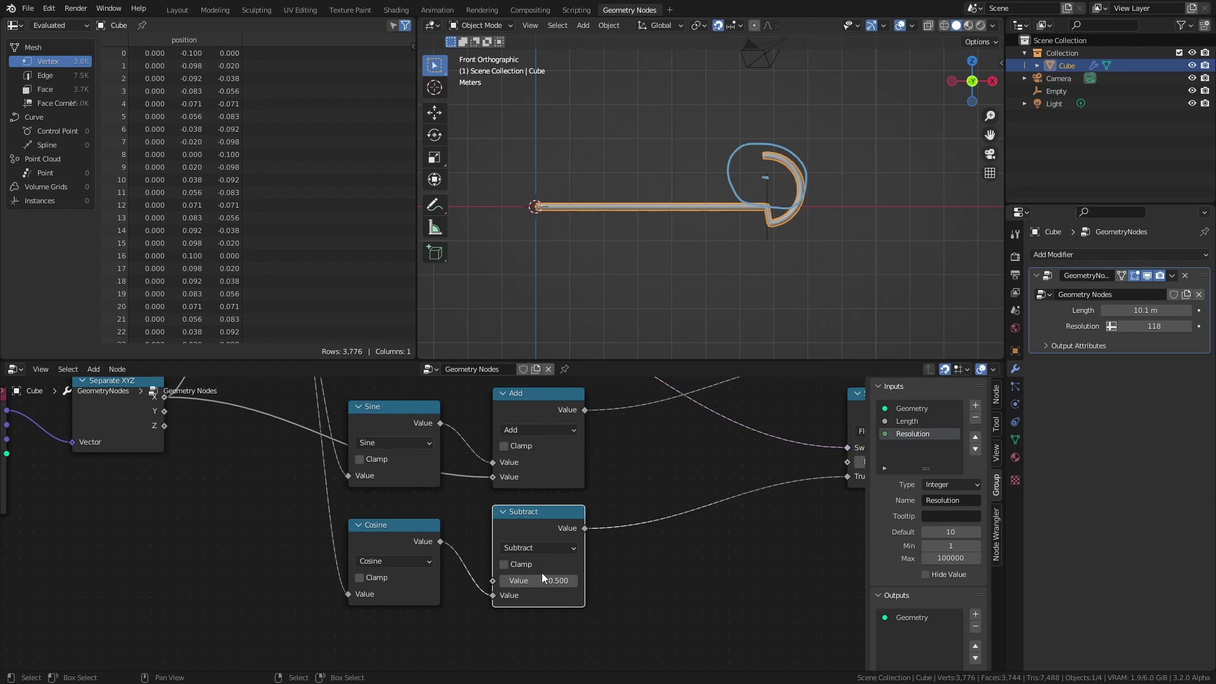
pyautogui.moveTo(541, 577); pyautogui.dragTo(561, 576)
# Step: Slide the Empty along X toward the origin and back to 5.8 m to preview the roll, and reselect the tube object
pyautogui.click(768, 233)
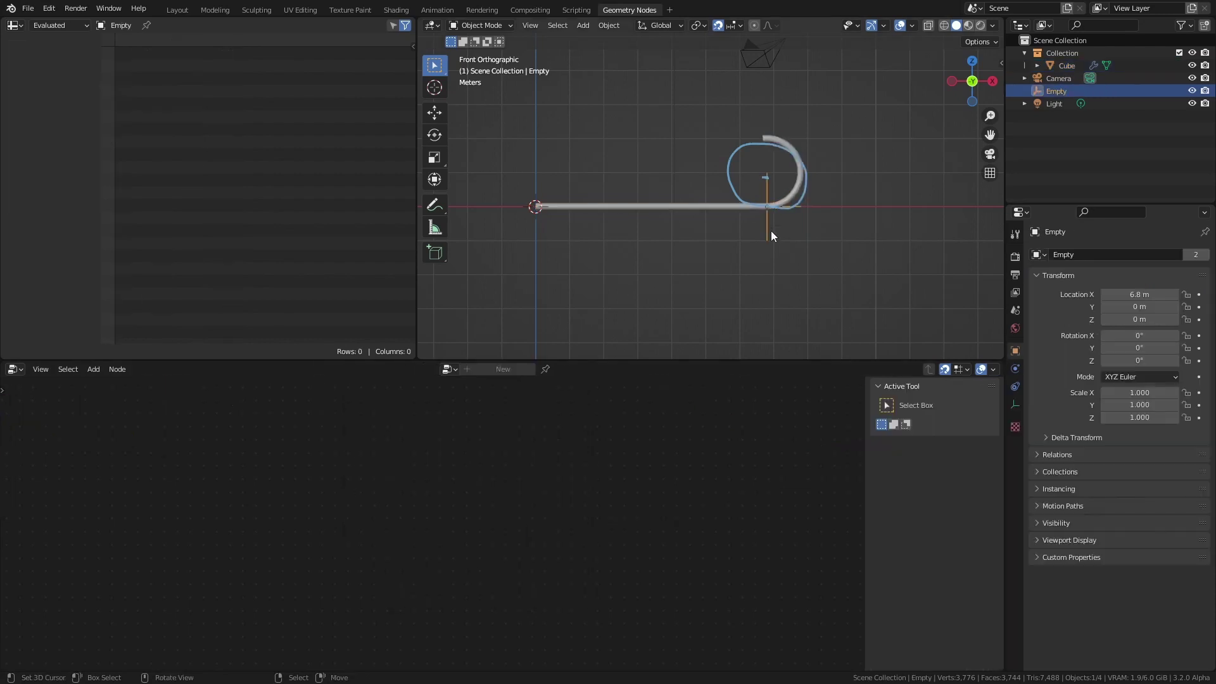
pyautogui.press('g')
pyautogui.press('x')
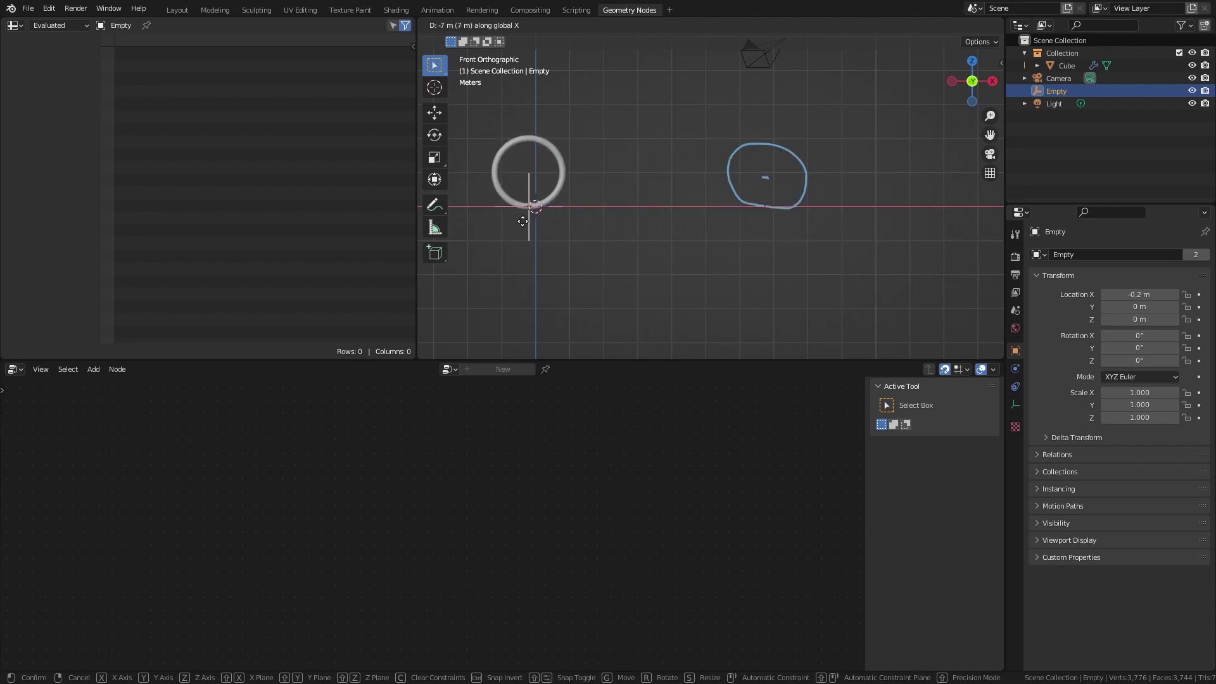
pyautogui.click(720, 204)
pyautogui.click(744, 209)
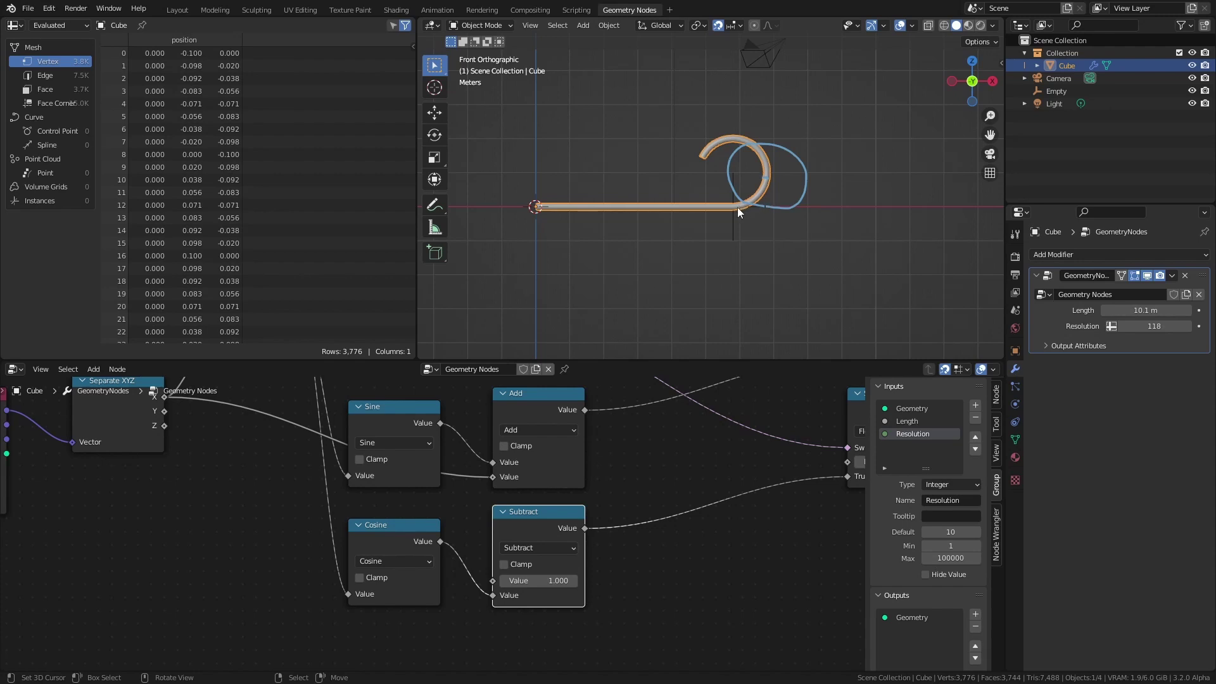
# Step: Add a Map Range node below the Cosine node with its Value fed by the first Subtract node's output
pyautogui.scroll(-5, 594, 484)
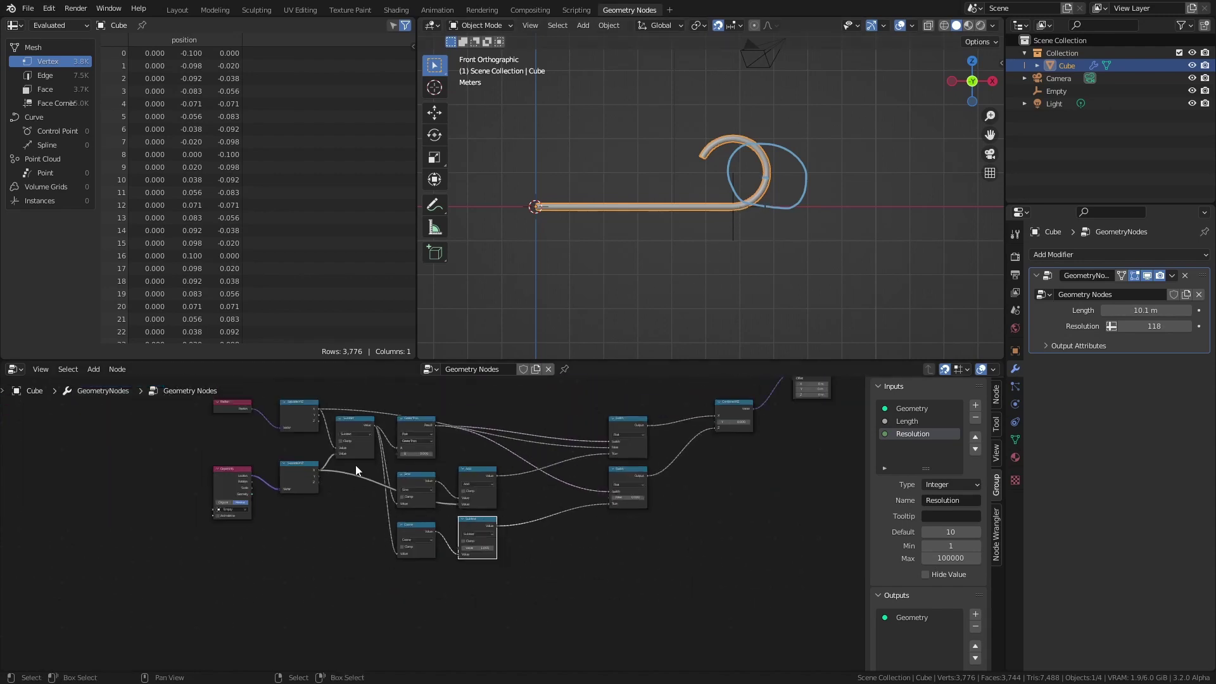
pyautogui.scroll(2, 355, 465)
pyautogui.click(339, 401)
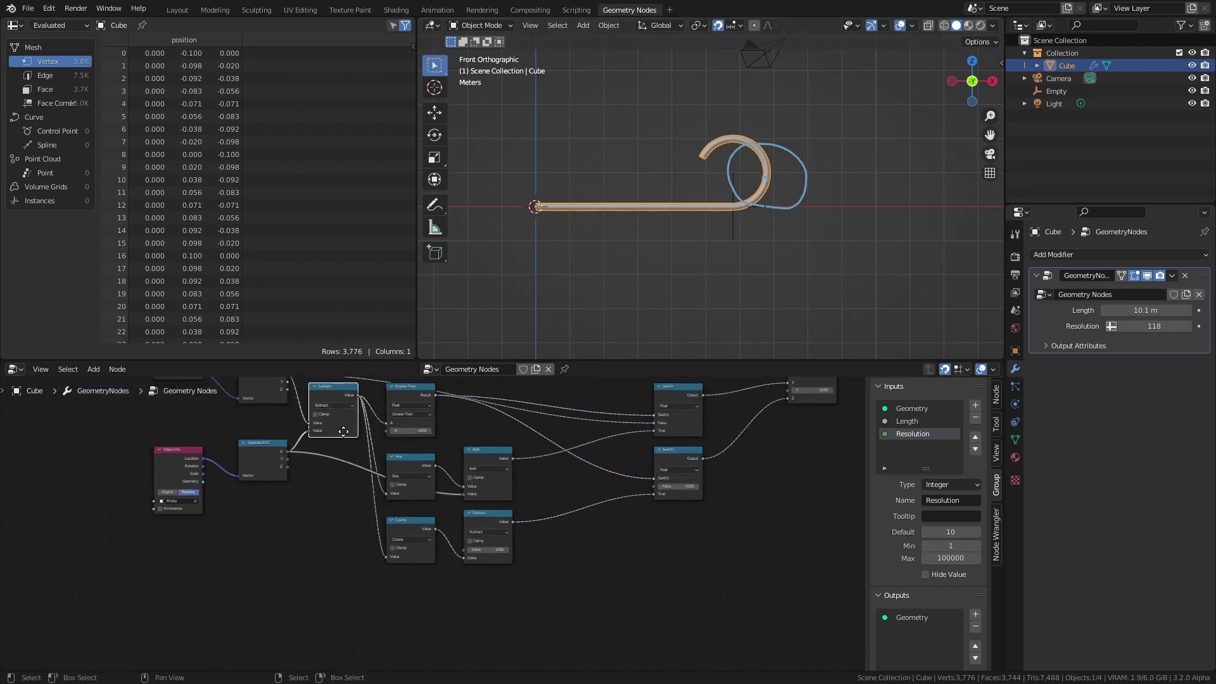
pyautogui.moveTo(359, 398); pyautogui.dragTo(392, 602)
pyautogui.write('mran')
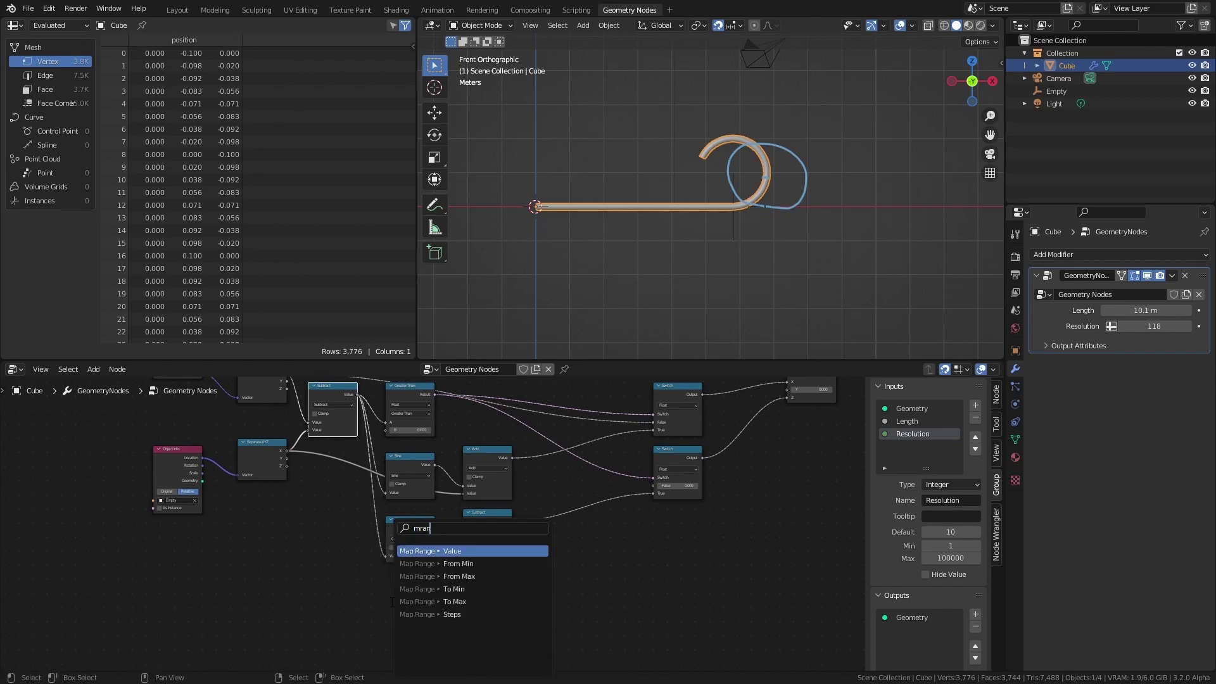
pyautogui.moveTo(408, 578); pyautogui.dragTo(412, 554)
pyautogui.scroll(4, 460, 495)
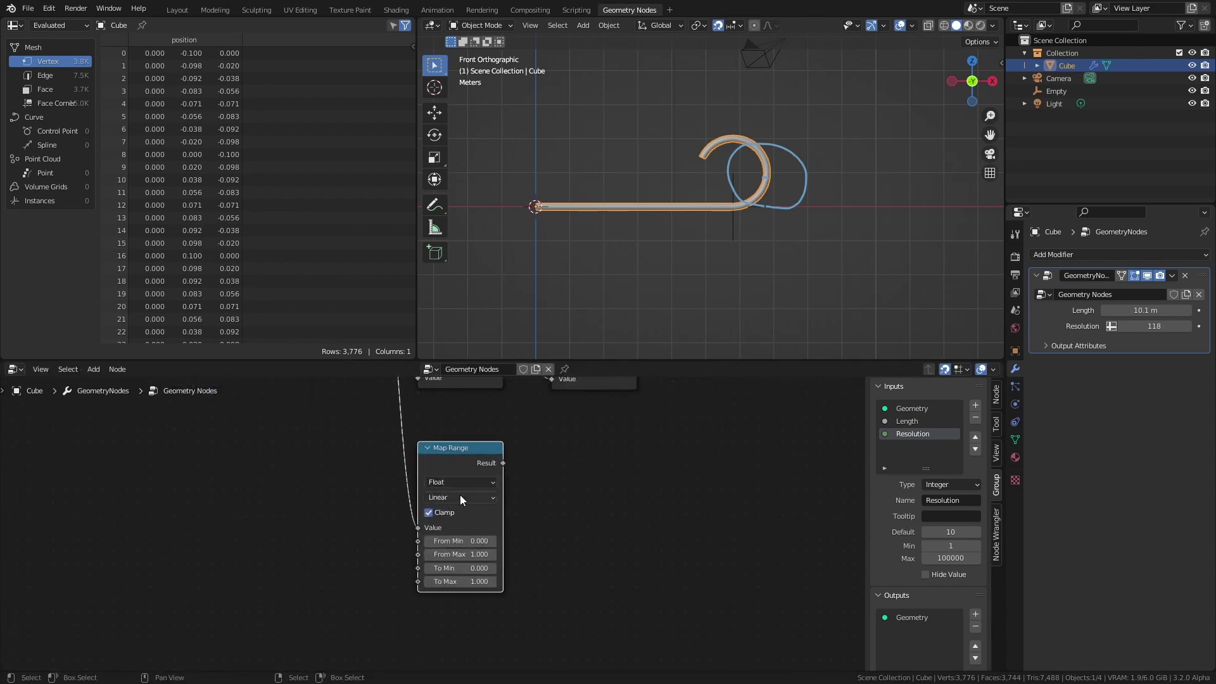
pyautogui.scroll(1, 494, 523)
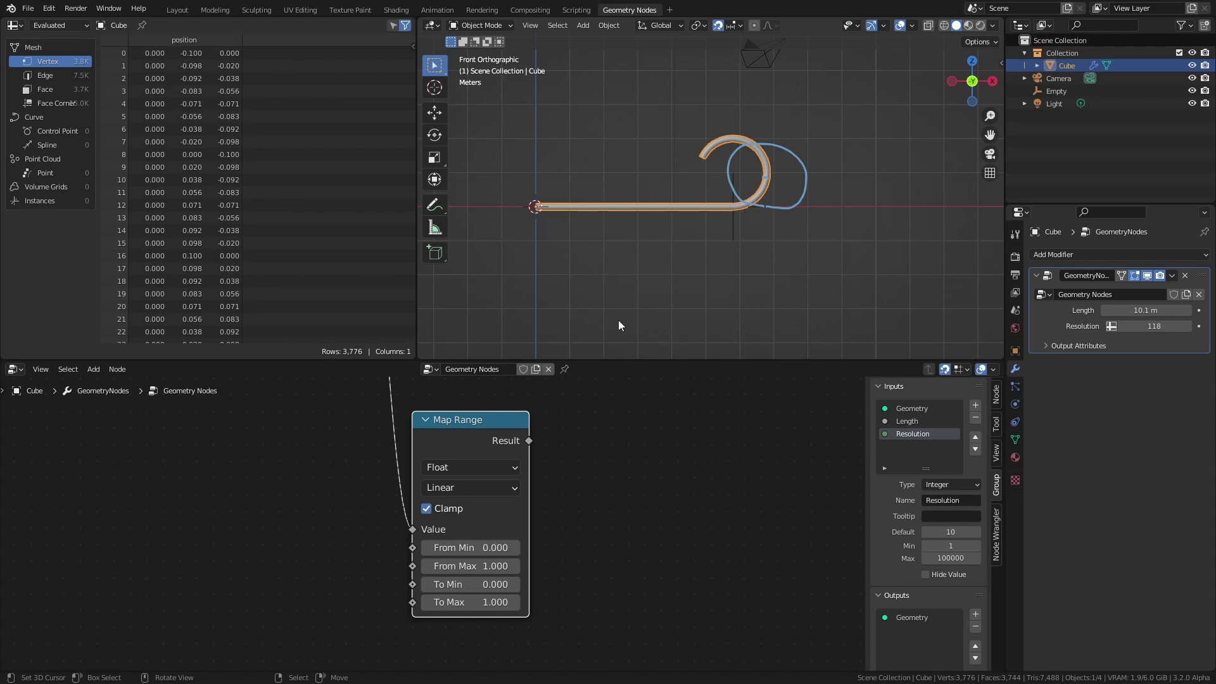
# Step: Add a Group Input node beside the Map Range node and connect its Length output to From Max
pyautogui.moveTo(314, 551); pyautogui.dragTo(416, 534, button='middle')
pyautogui.hotkey('shift', 'a')
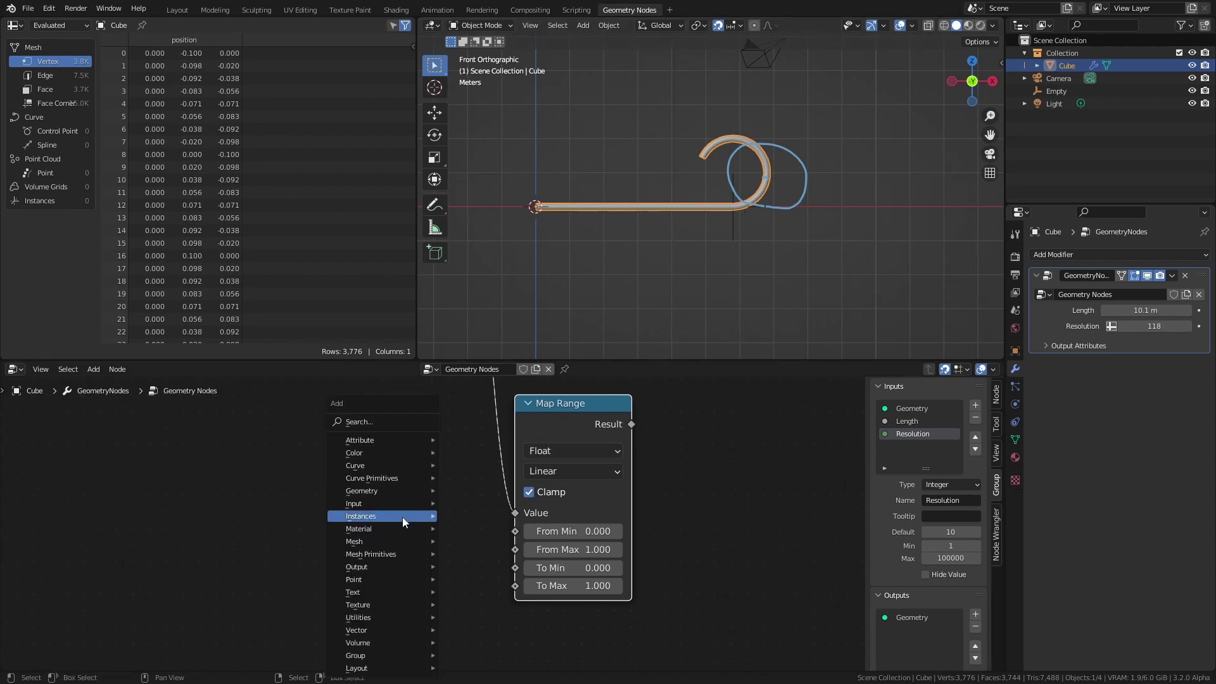
pyautogui.moveTo(373, 654)
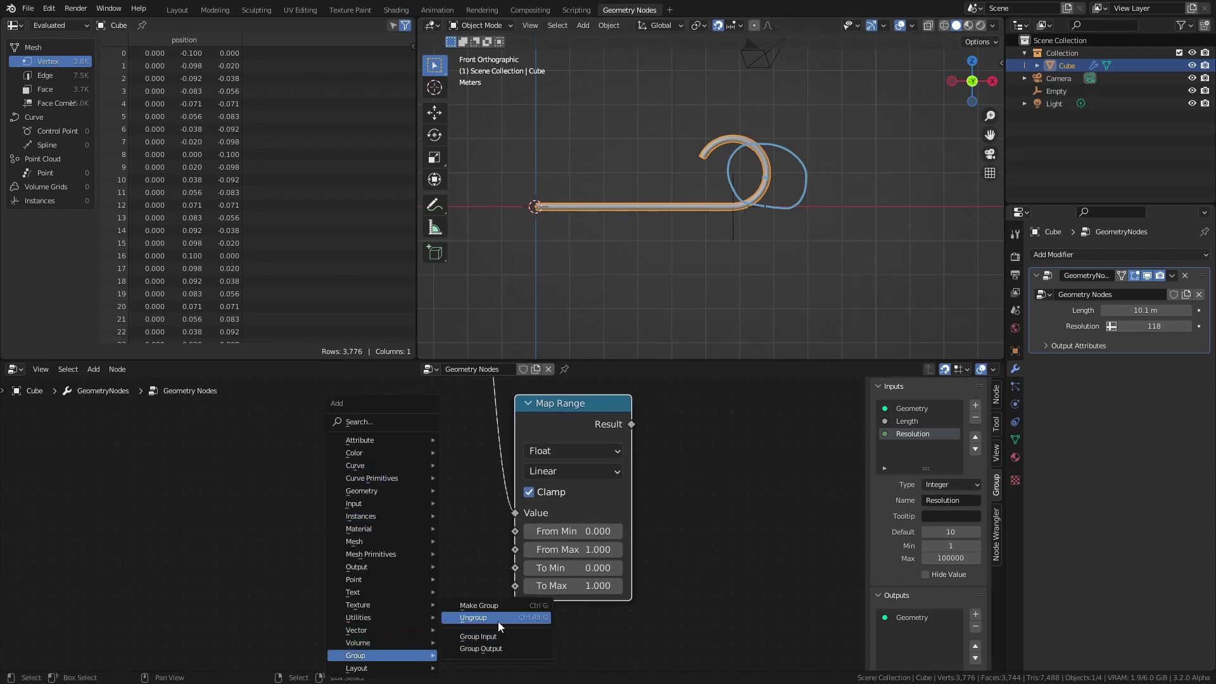
pyautogui.click(479, 637)
pyautogui.click(290, 541)
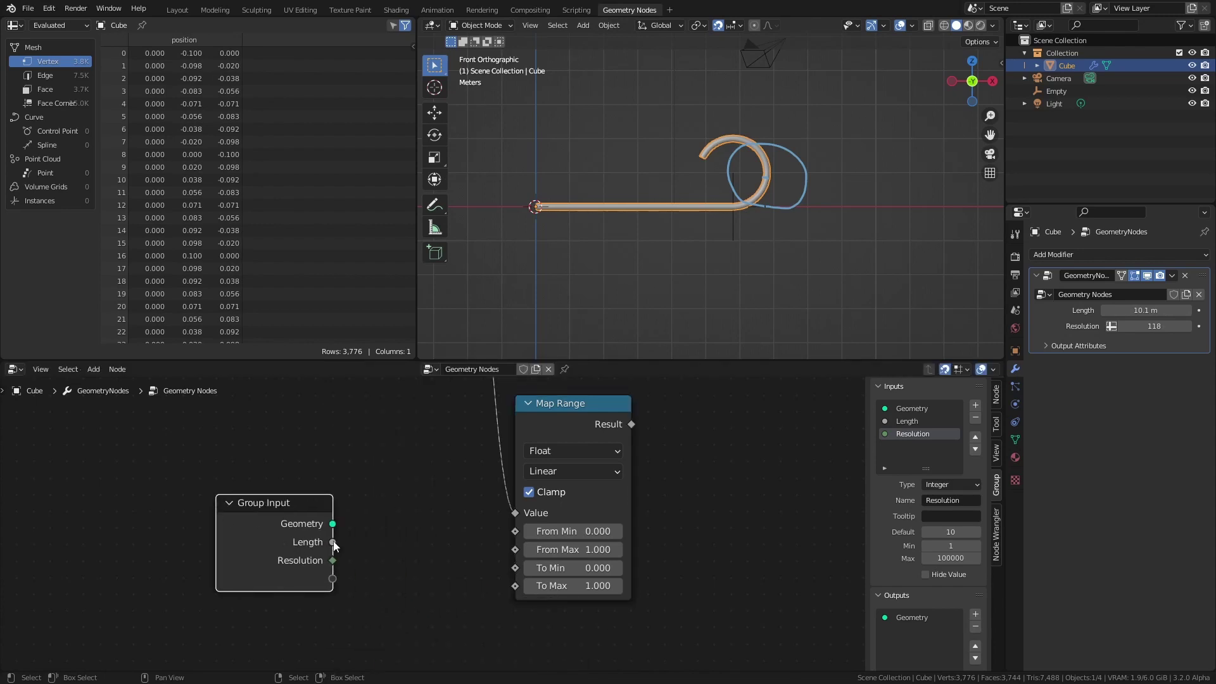
pyautogui.moveTo(333, 542); pyautogui.dragTo(522, 553)
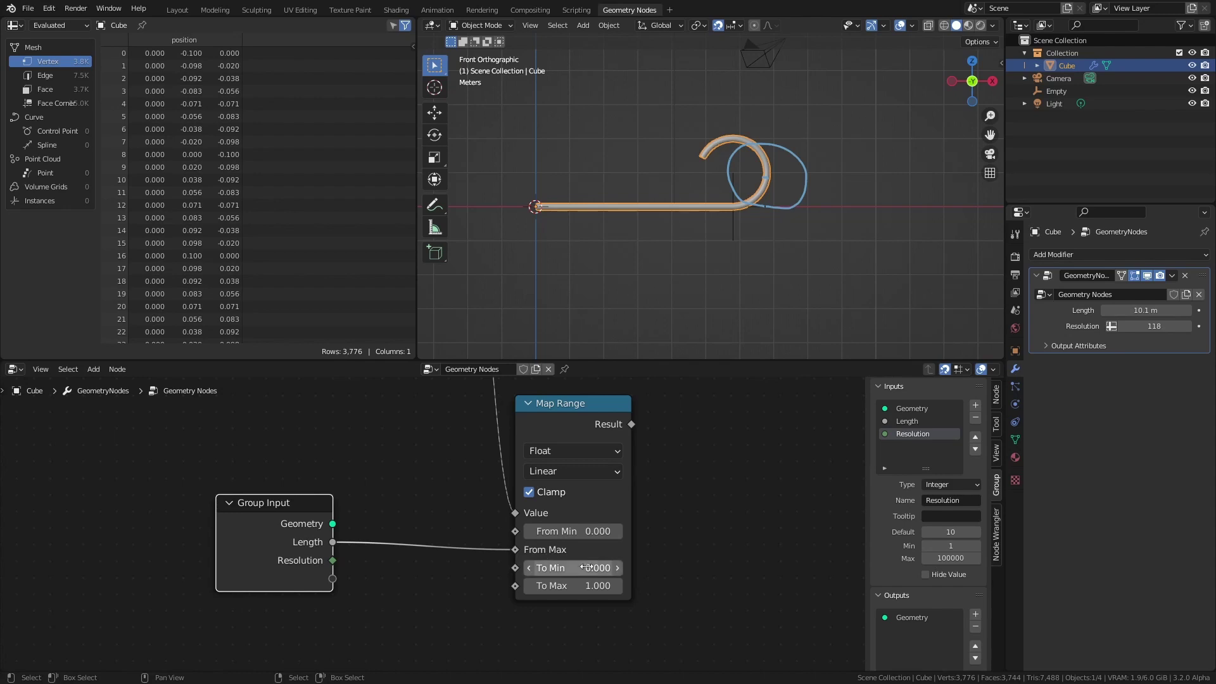
# Step: Set the Map Range node's To Min to 1 and To Max to 0.5
pyautogui.scroll(2, 542, 548)
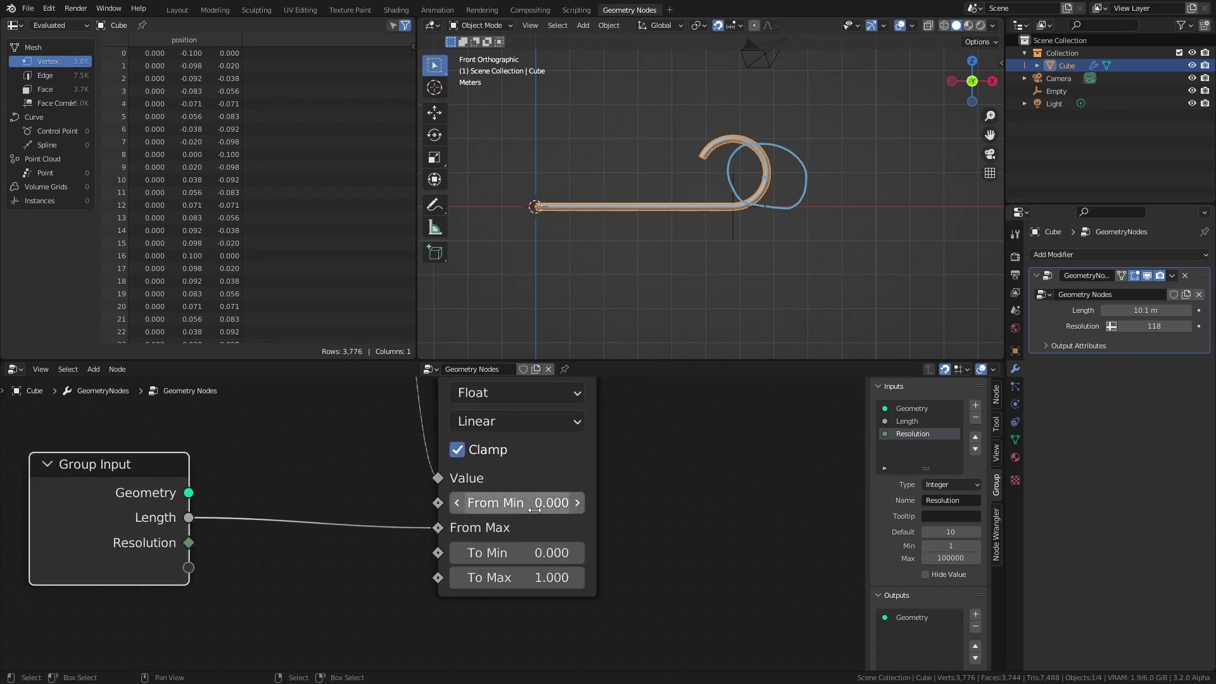
pyautogui.click(514, 553)
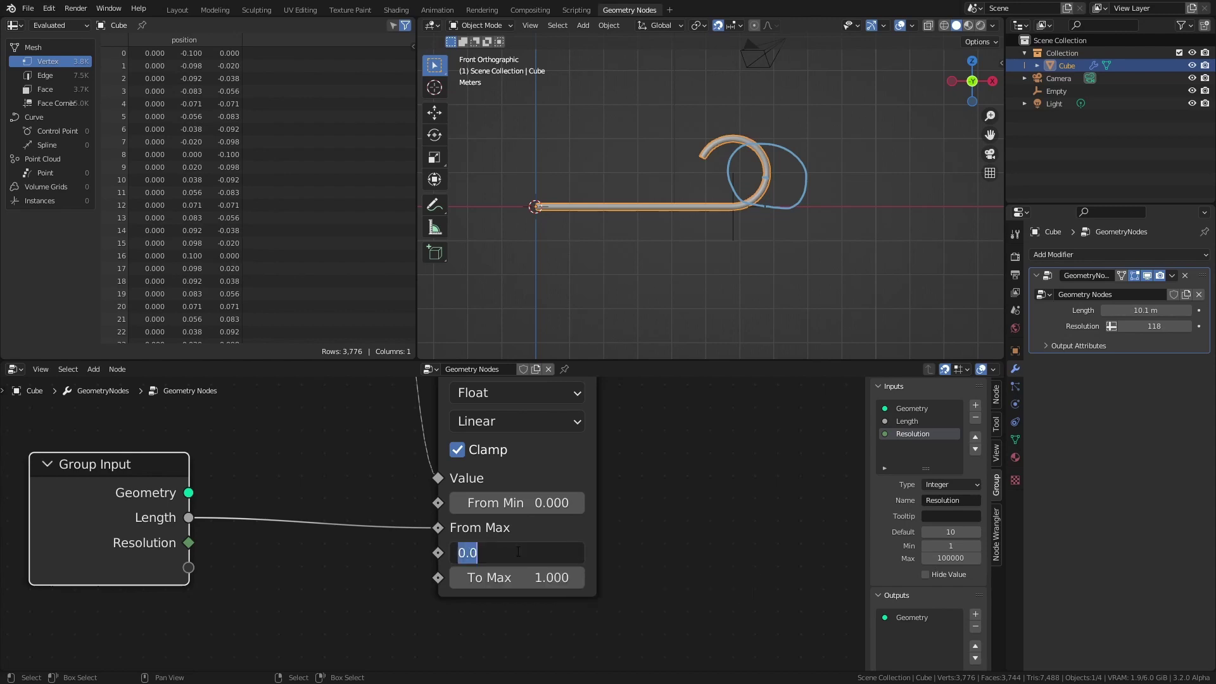
pyautogui.write('1')
pyautogui.press('Return')
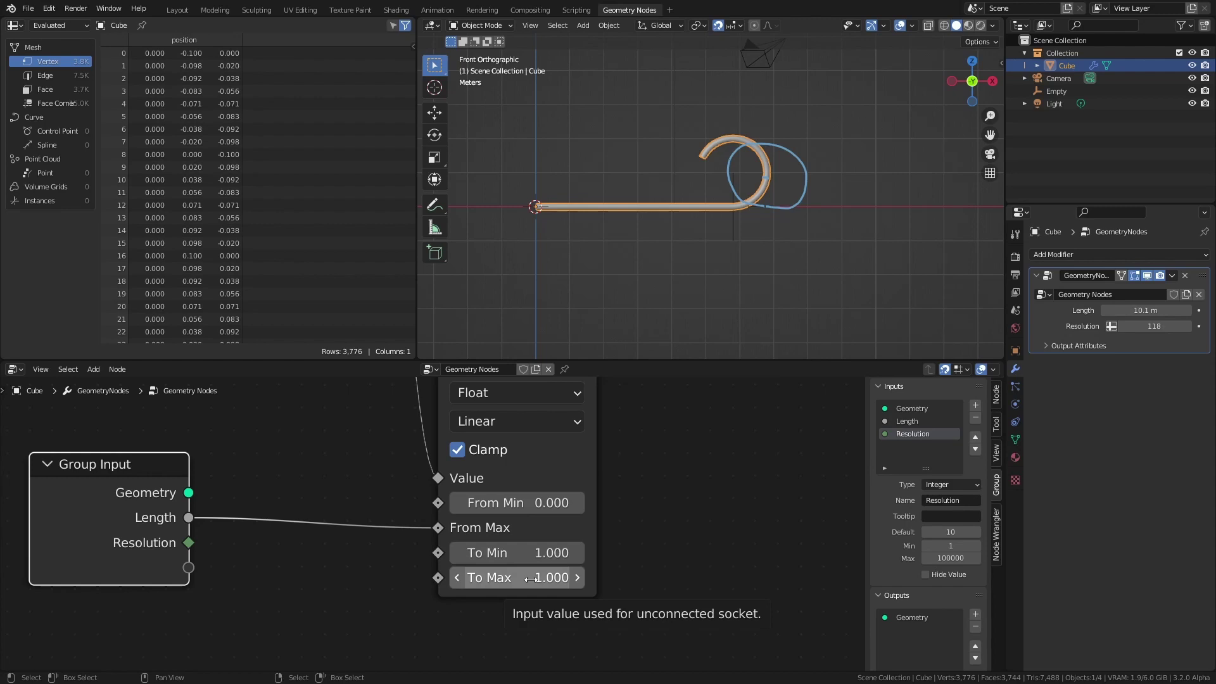
pyautogui.click(531, 577)
pyautogui.write('.5')
pyautogui.press('Return')
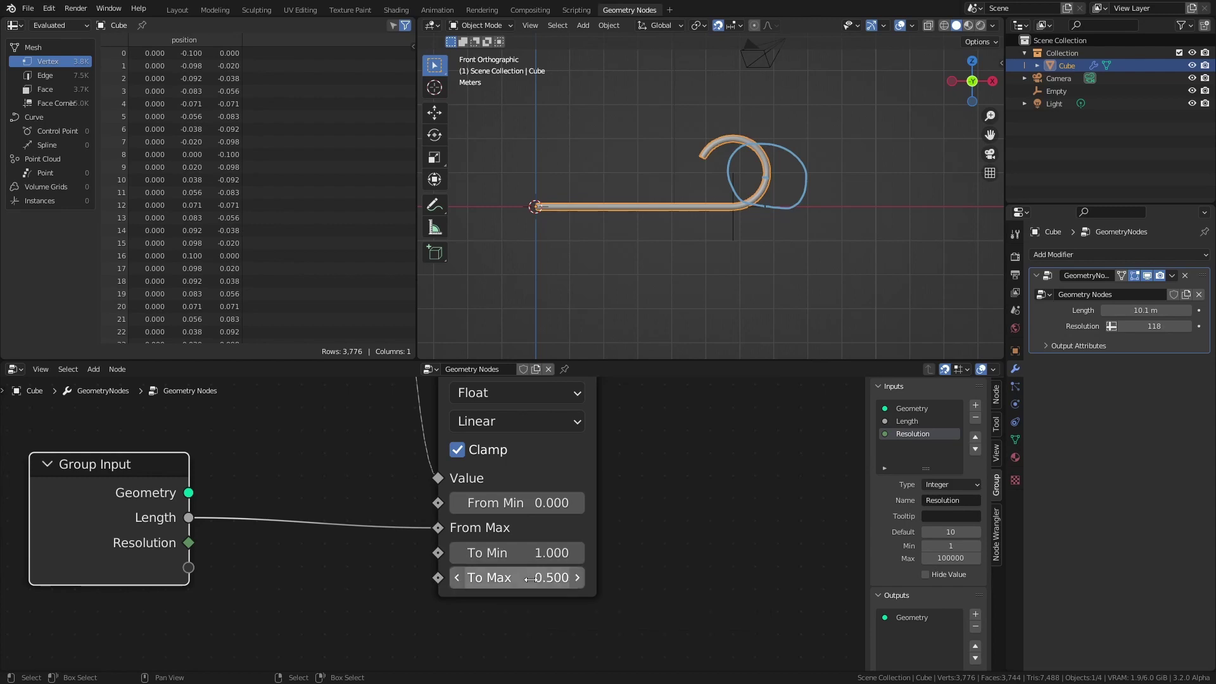
# Step: Move the Add and Subtract nodes away from the Sine and Cosine nodes to make room between them
pyautogui.scroll(-5, 539, 565)
pyautogui.moveTo(582, 482); pyautogui.dragTo(527, 522, button='middle')
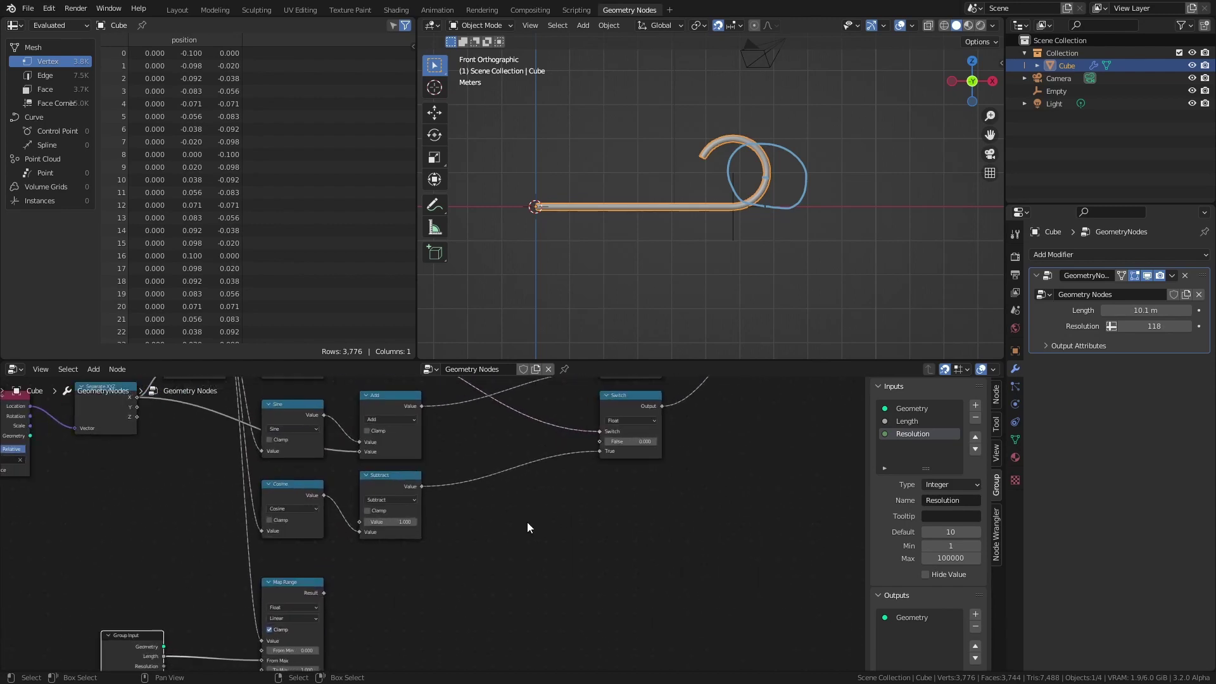
pyautogui.scroll(2, 527, 521)
pyautogui.moveTo(430, 417); pyautogui.dragTo(493, 573)
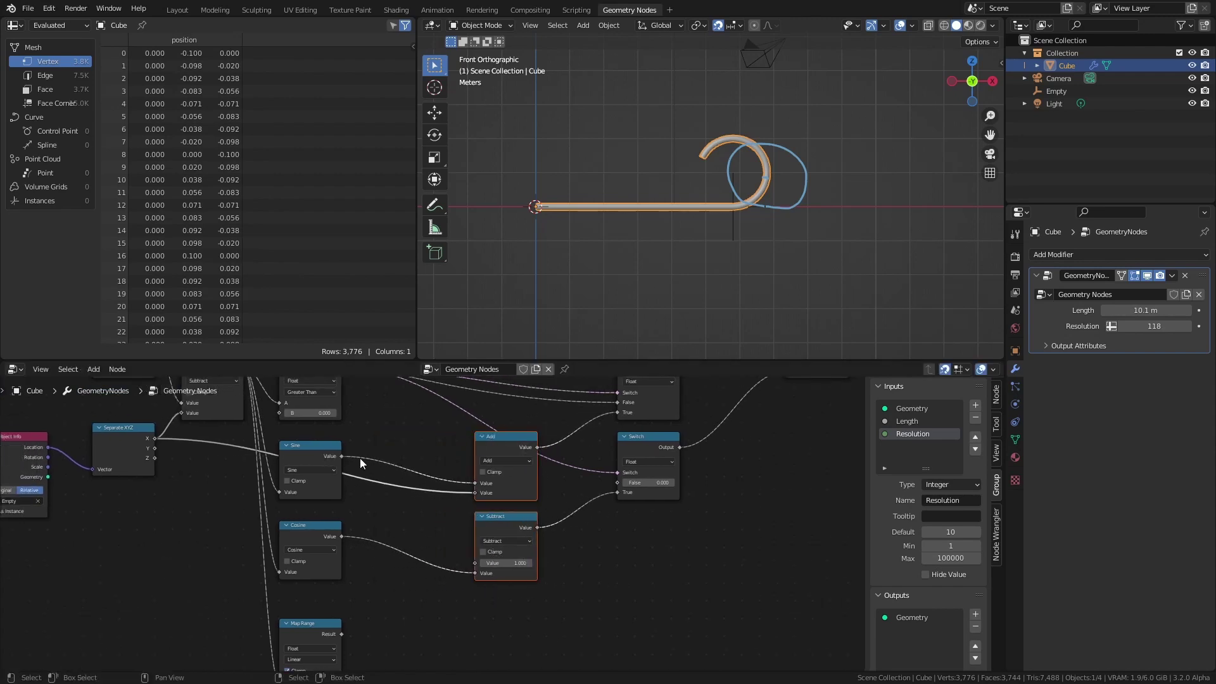
# Step: Duplicate the Add node, insert the copy between the Sine and Add nodes, and change its operation to Multiply
pyautogui.click(509, 443)
pyautogui.hotkey('shift', 'd')
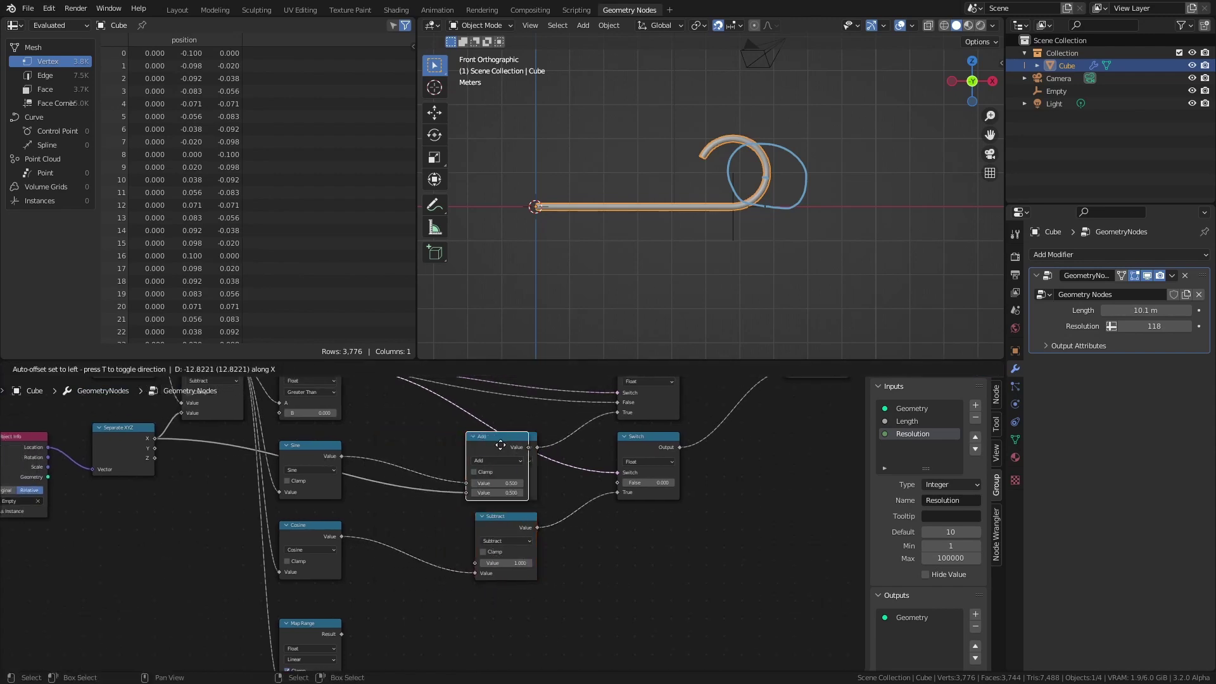
pyautogui.click(407, 451)
pyautogui.click(410, 461)
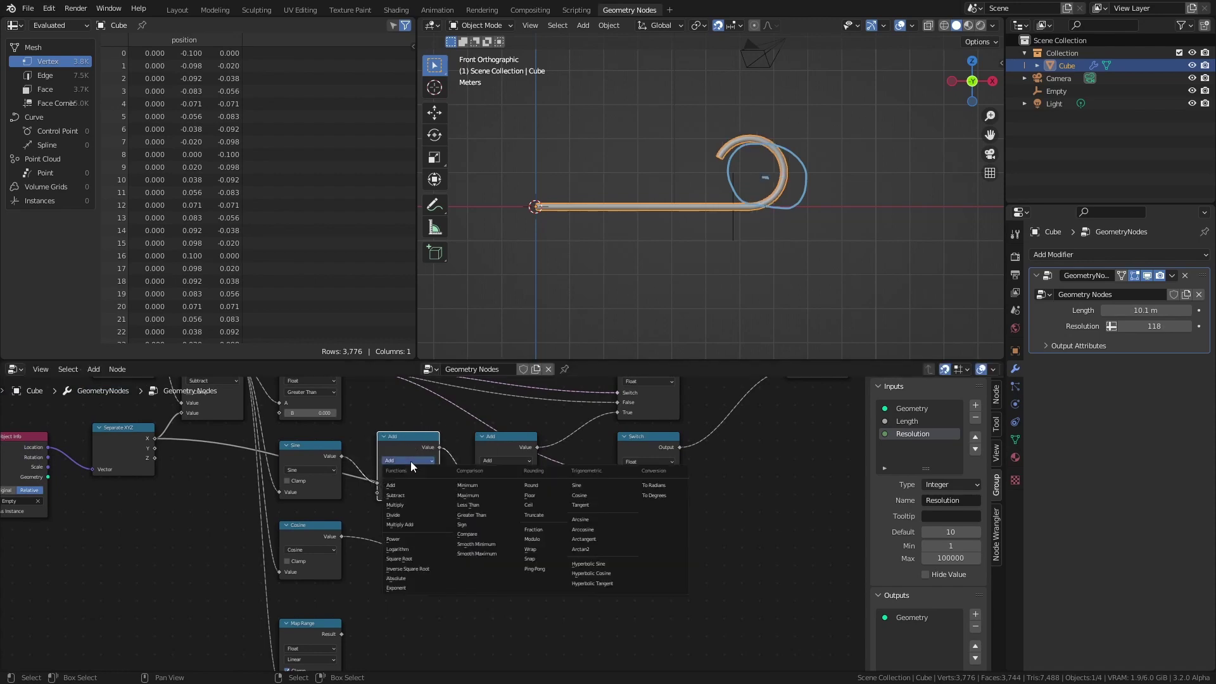
pyautogui.click(394, 504)
# Step: Insert a copy of the Multiply node between Cosine and Subtract, and connect the Map Range Result to both Multiply nodes
pyautogui.moveTo(410, 461); pyautogui.dragTo(462, 410, button='middle')
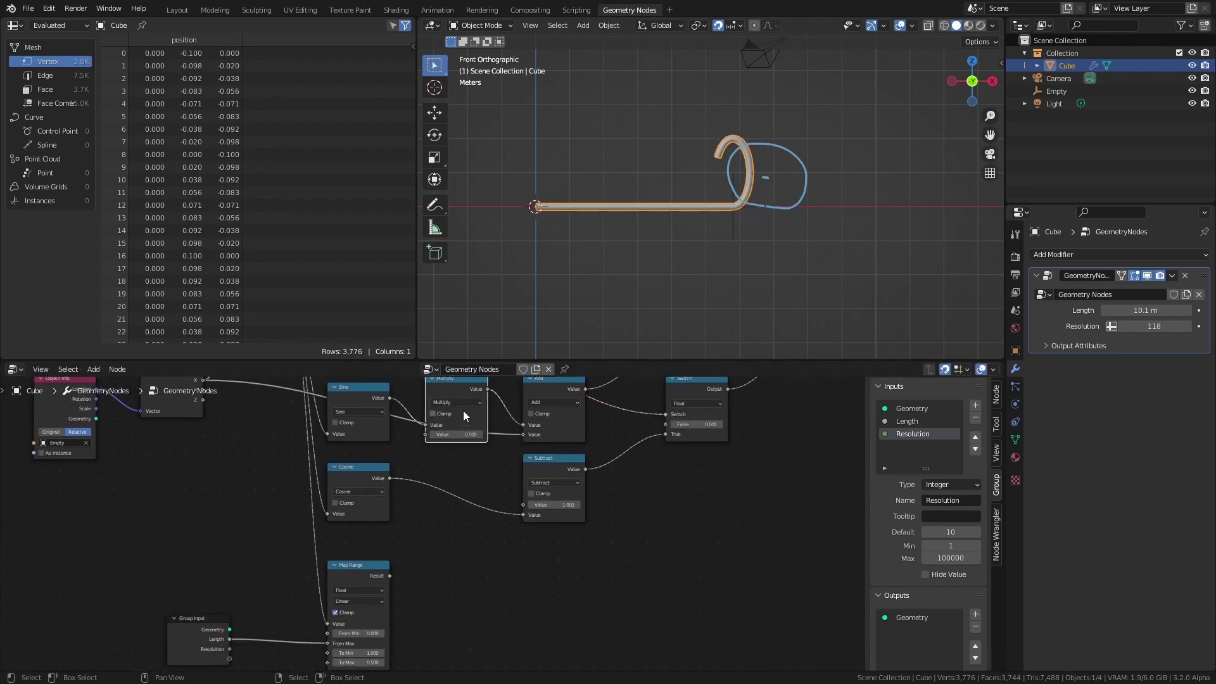
pyautogui.hotkey('shift', 'd')
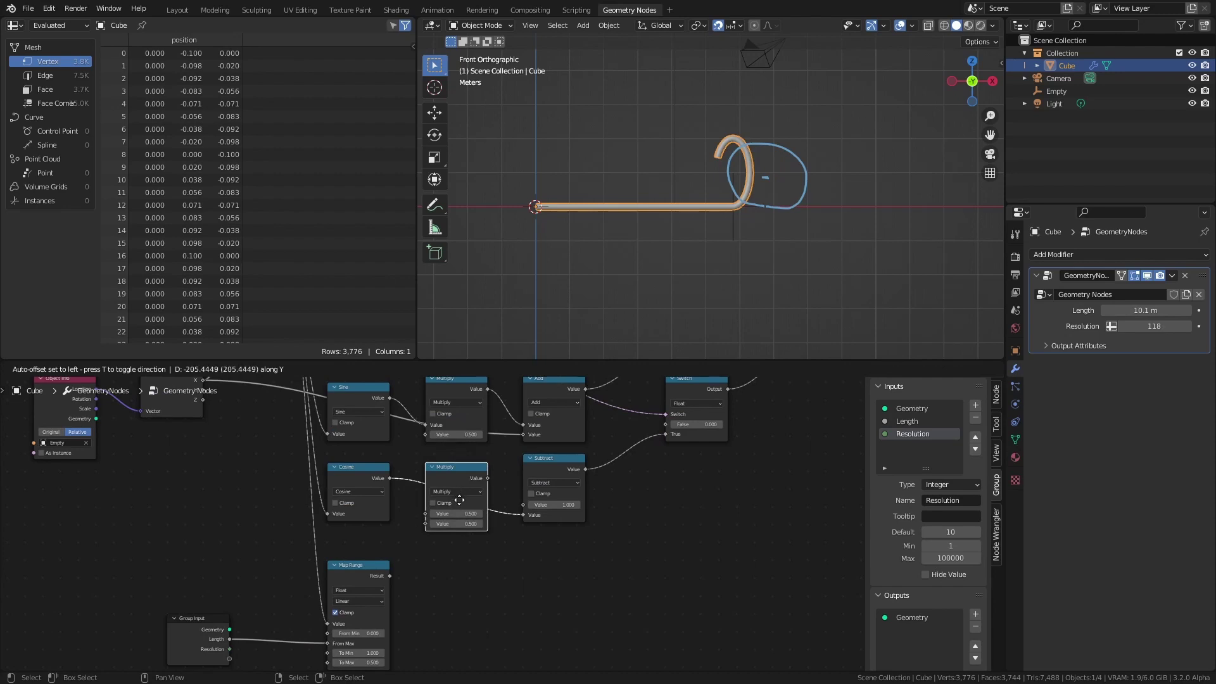
pyautogui.click(462, 497)
pyautogui.keyDown('alt'); pyautogui.moveTo(387, 565); pyautogui.dragTo(448, 520, button='right'); pyautogui.keyUp('alt')
# Step: Slide the Empty along X to 3.8 m to preview the spiral roll, then reselect the tube object and inspect the Map Range values
pyautogui.click(732, 217)
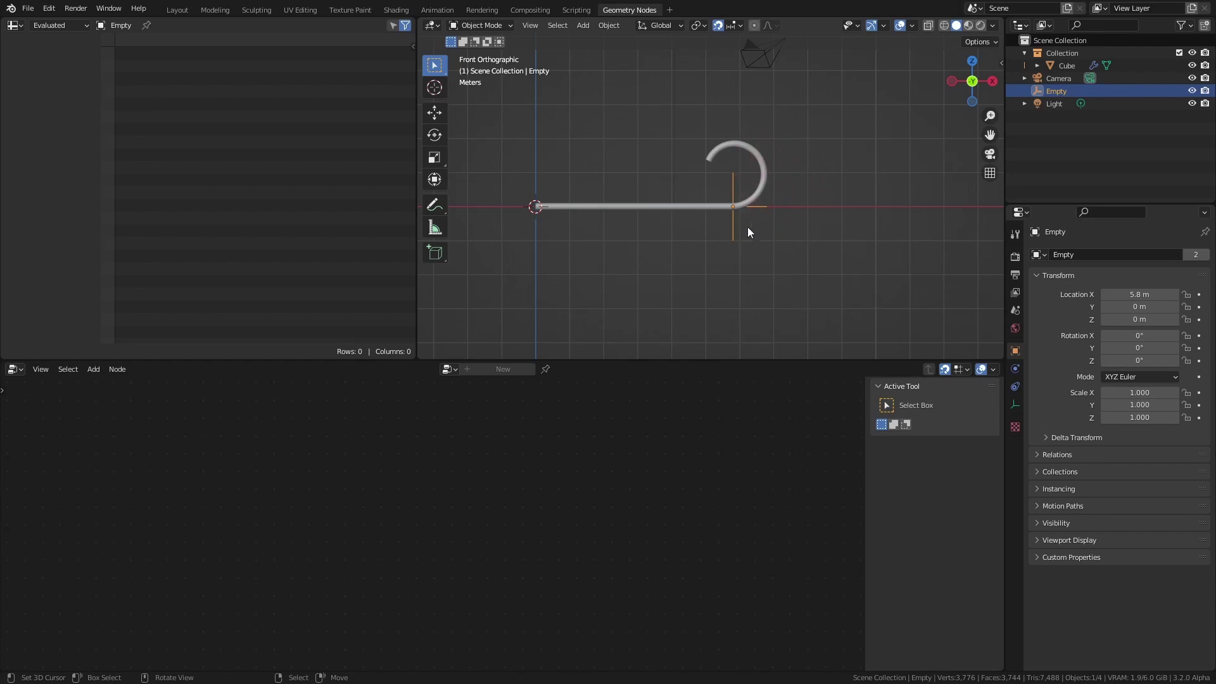
pyautogui.press('g')
pyautogui.press('x')
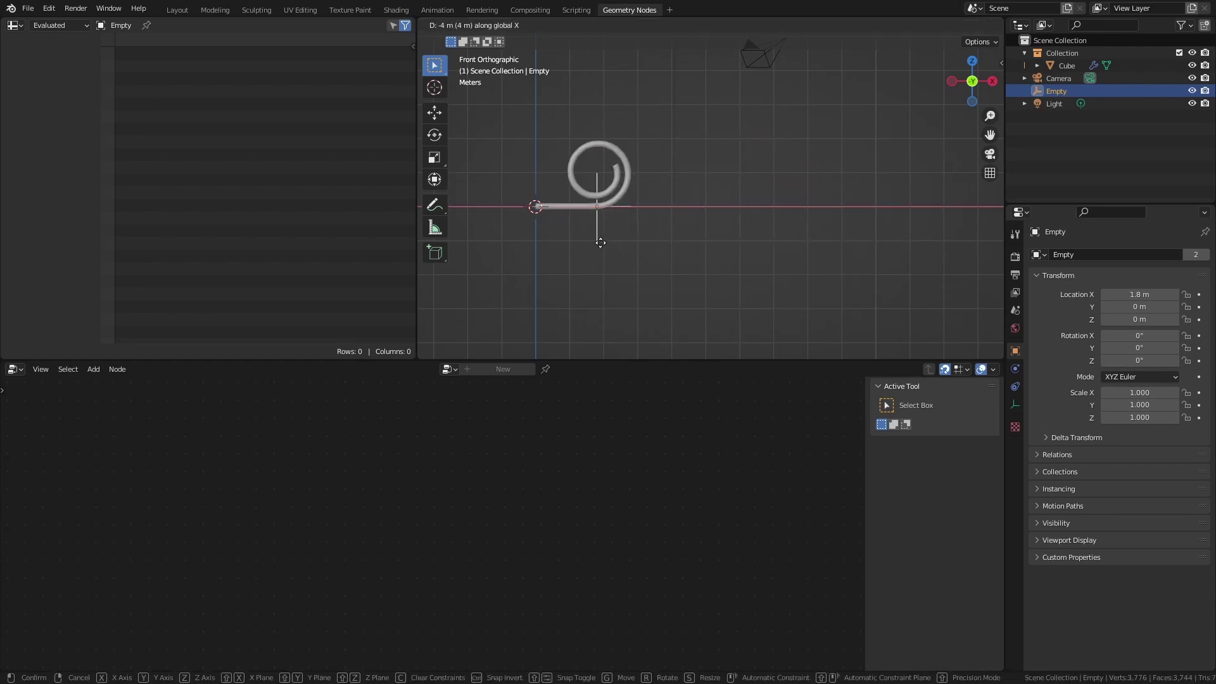
pyautogui.click(675, 237)
pyautogui.scroll(4, 680, 193)
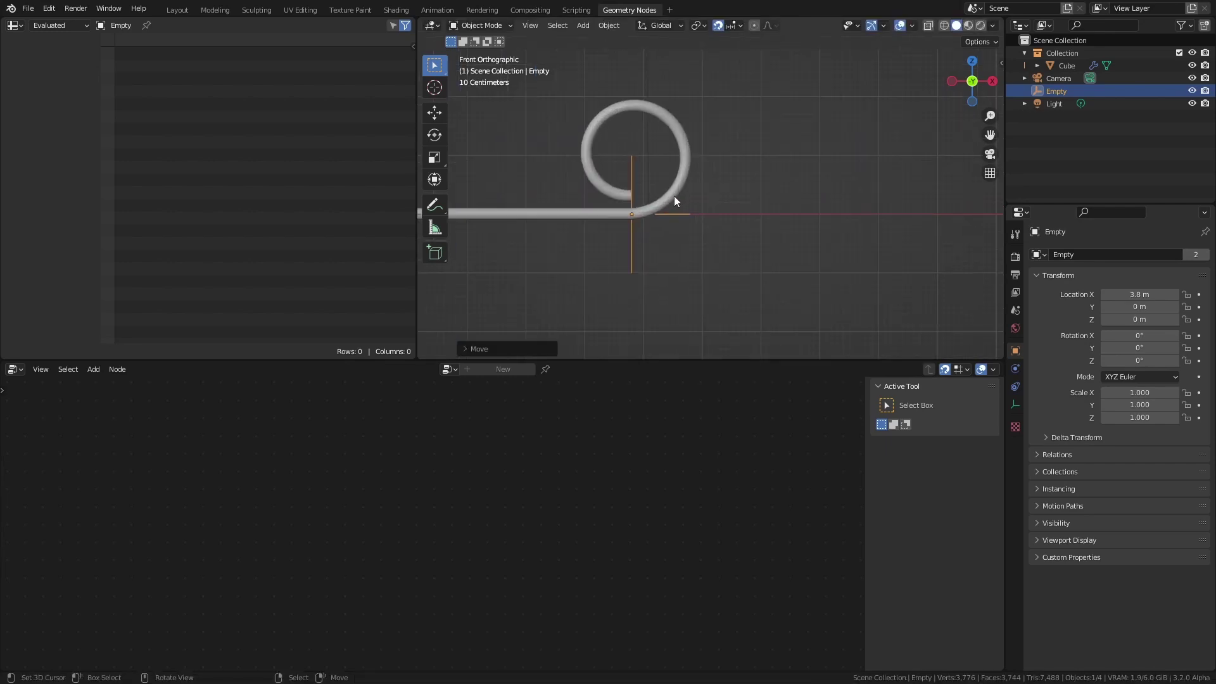
pyautogui.click(674, 200)
pyautogui.scroll(5, 606, 456)
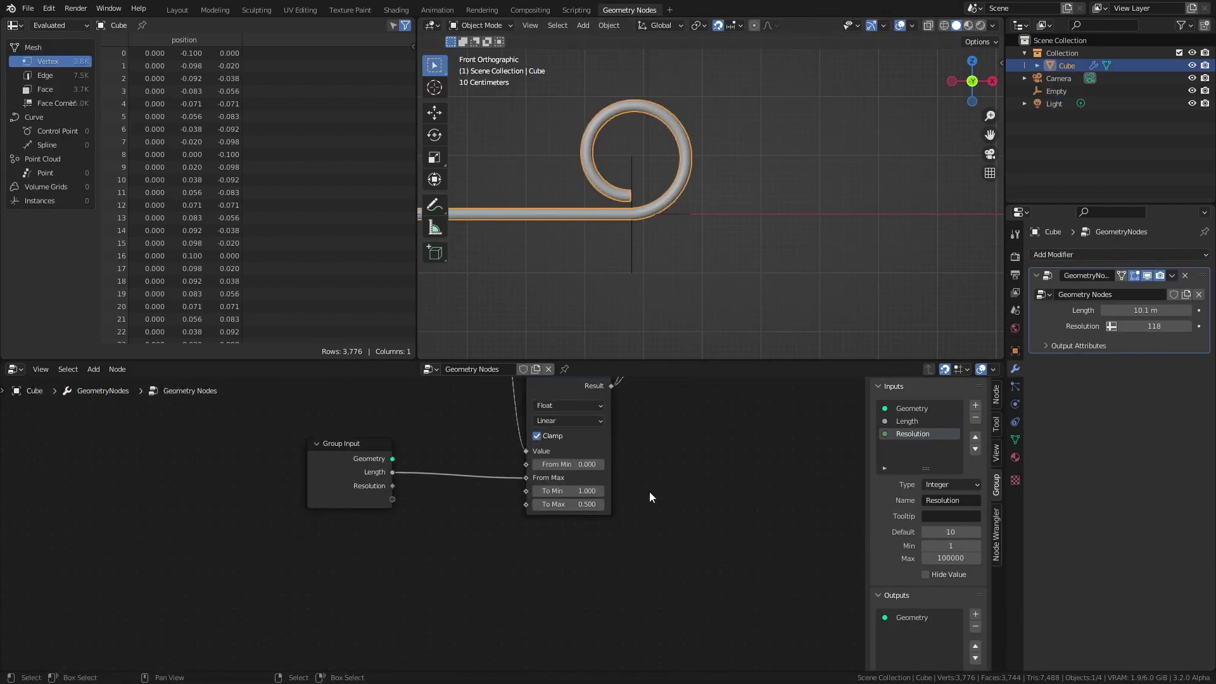
pyautogui.scroll(6, 650, 497)
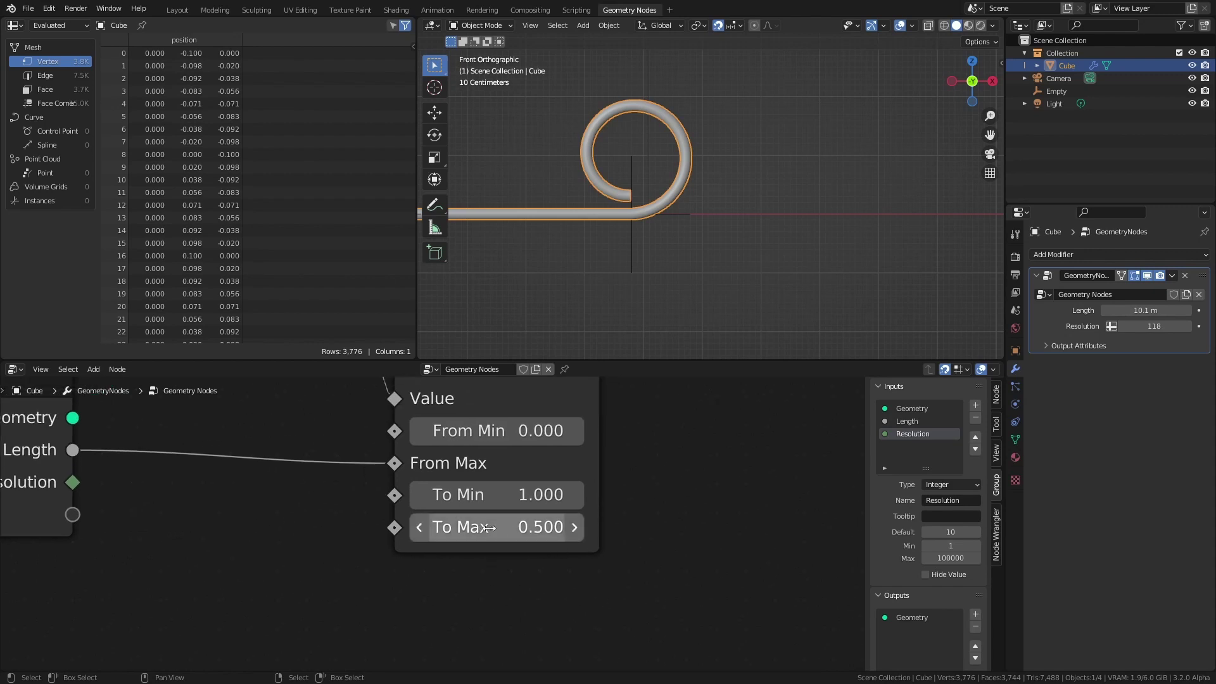
# Step: Set the tube's Length in the Geometry Nodes modifier to 14.7 m
pyautogui.scroll(-1, 488, 528)
pyautogui.scroll(-1, 487, 531)
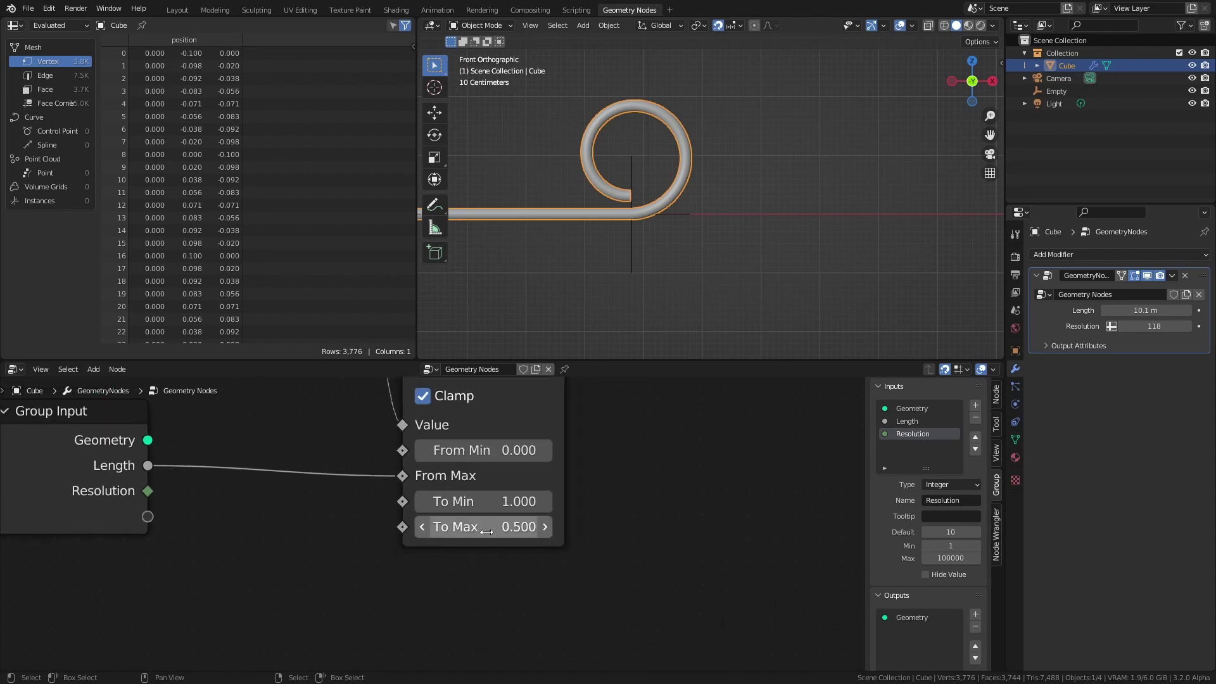
pyautogui.moveTo(1110, 308); pyautogui.dragTo(1178, 308)
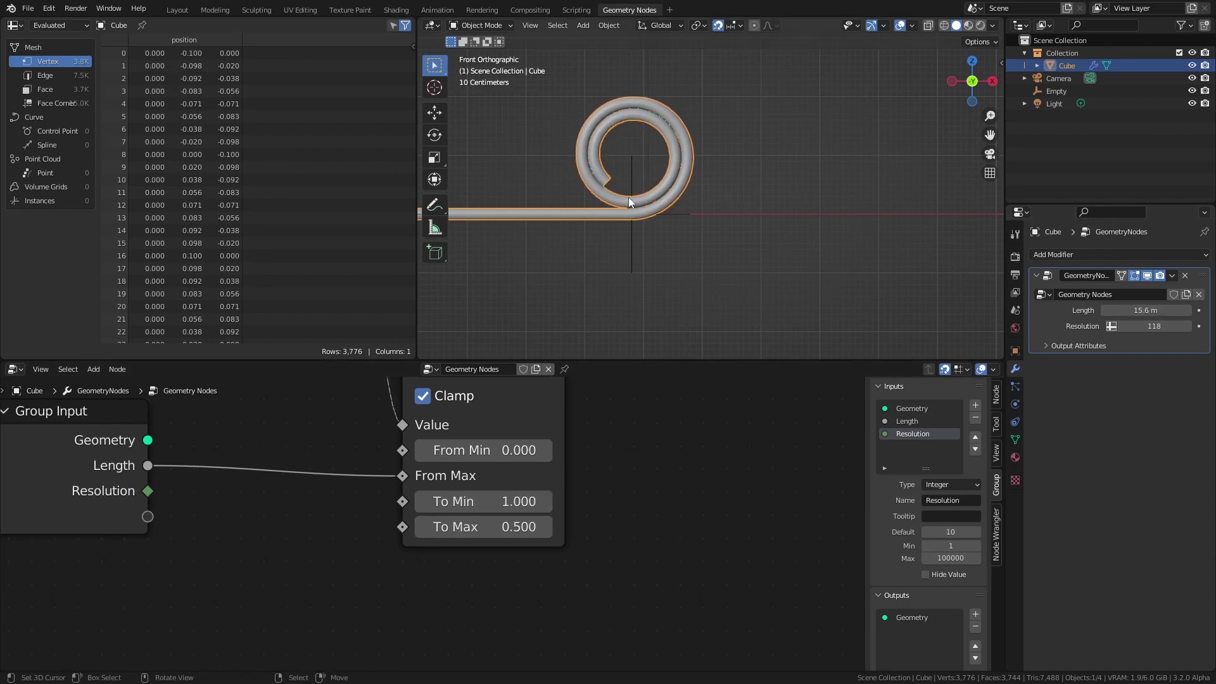
pyautogui.moveTo(1139, 311); pyautogui.dragTo(1127, 310)
# Step: Expose the Map Range node's To Max as a group input and set its modifier value to 0.540
pyautogui.scroll(1, 433, 521)
pyautogui.moveTo(323, 552); pyautogui.dragTo(355, 558, button='middle')
pyautogui.moveTo(465, 538); pyautogui.dragTo(158, 525)
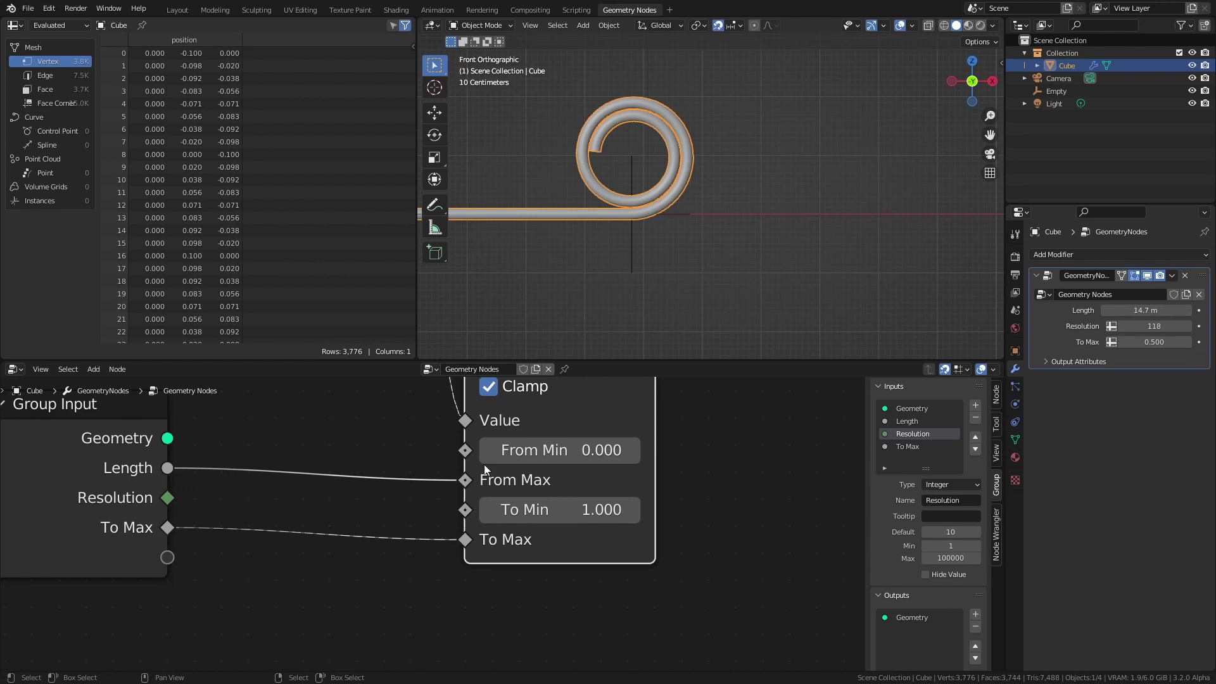
pyautogui.moveTo(1154, 342)
pyautogui.mouseDown()
pyautogui.moveTo(1172, 342)
pyautogui.moveTo(1151, 342)
pyautogui.mouseUp()
# Step: Rename the To Max group input as Rolling Factor
pyautogui.doubleClick(906, 447)
pyautogui.write('R')
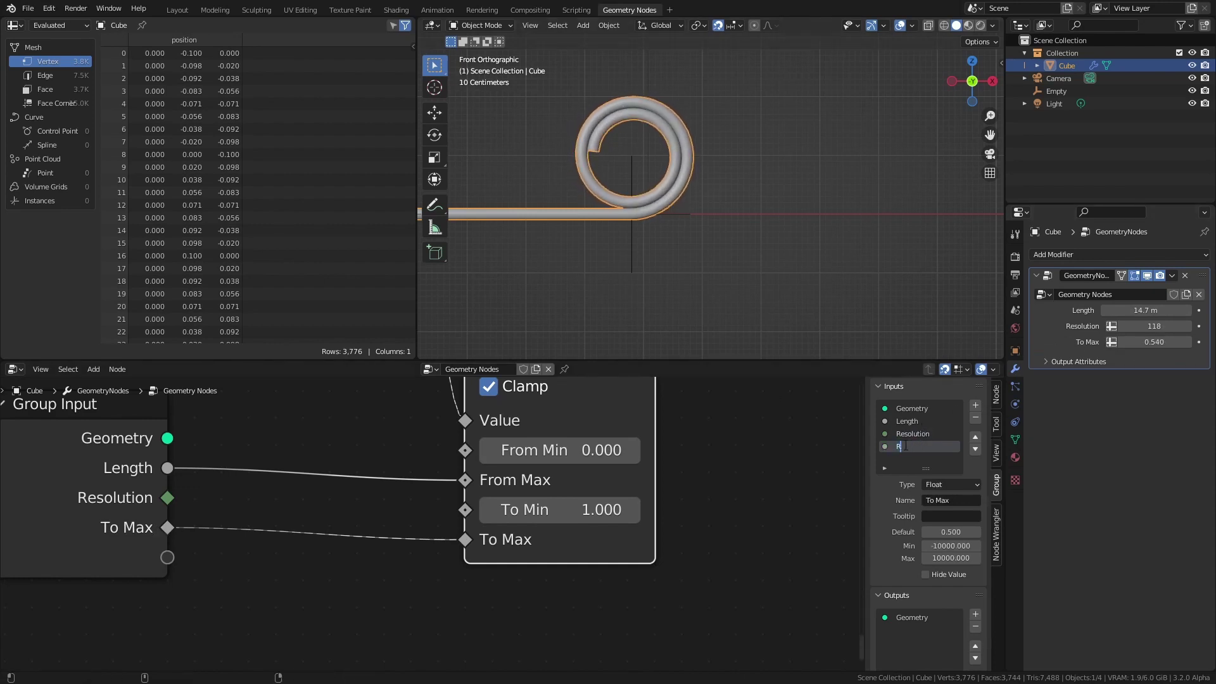
pyautogui.write('olling Factor')
pyautogui.press('Return')
# Step: Hide the unused sockets of the Group Input node feeding Map Range and move the node closer to Map Range
pyautogui.scroll(-1, 190, 504)
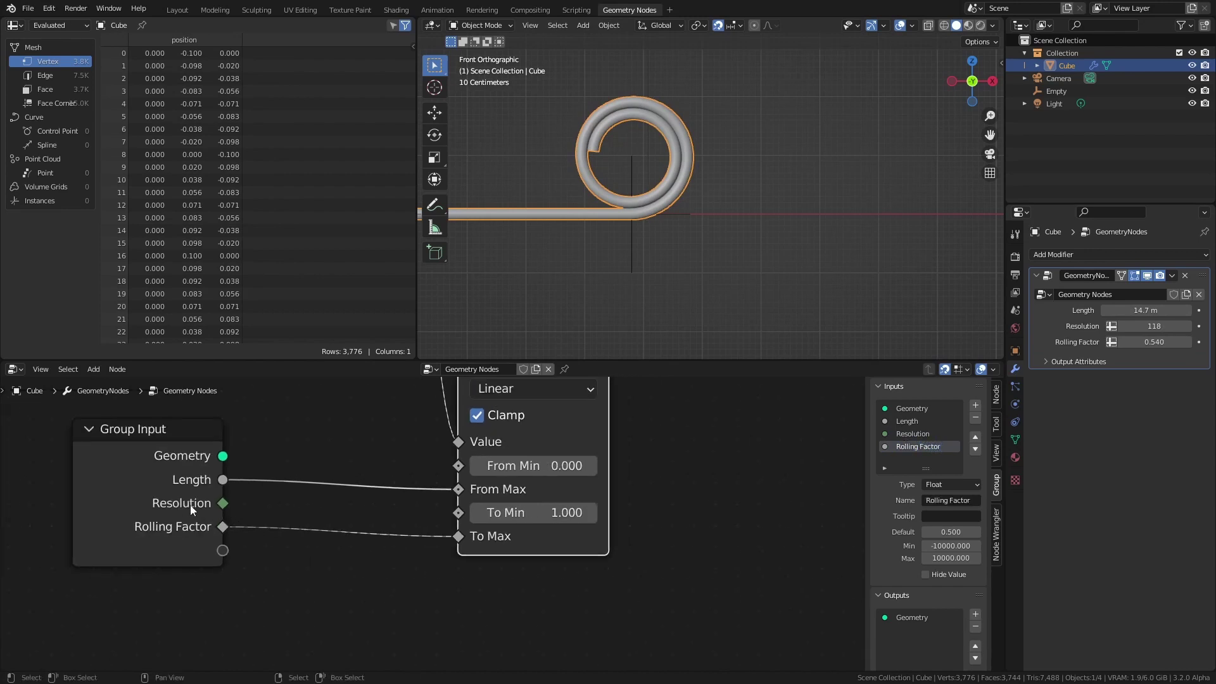
pyautogui.click(190, 504)
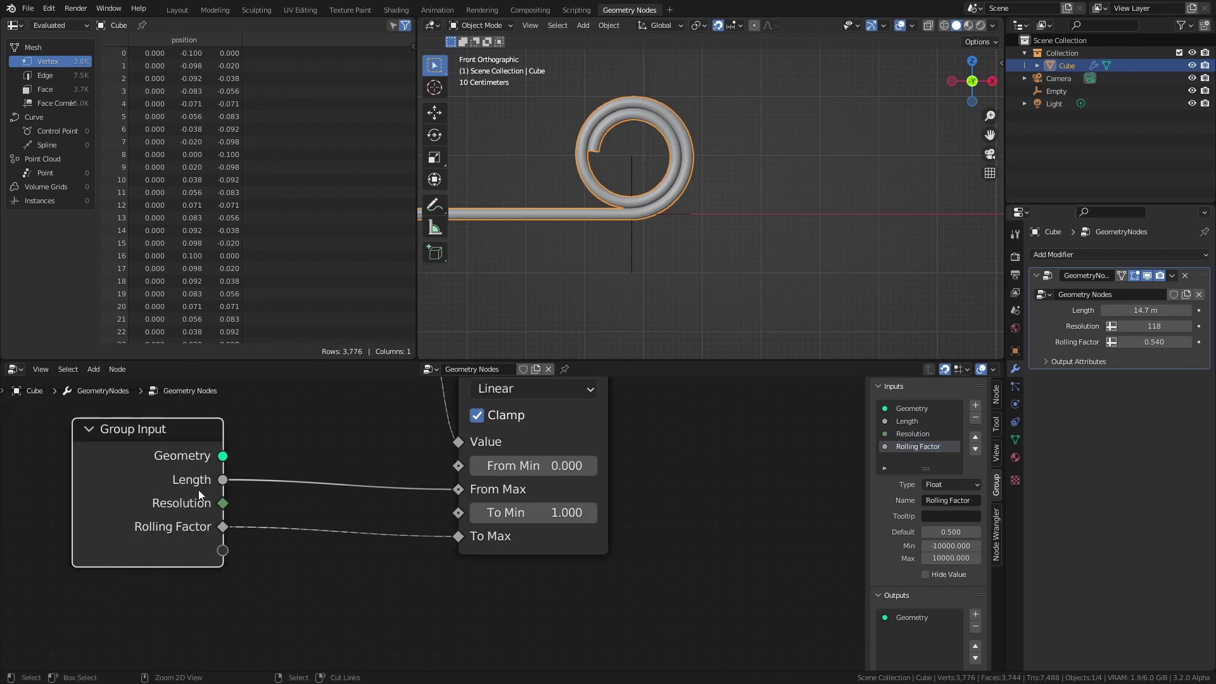
pyautogui.hotkey('ctrl', 'h')
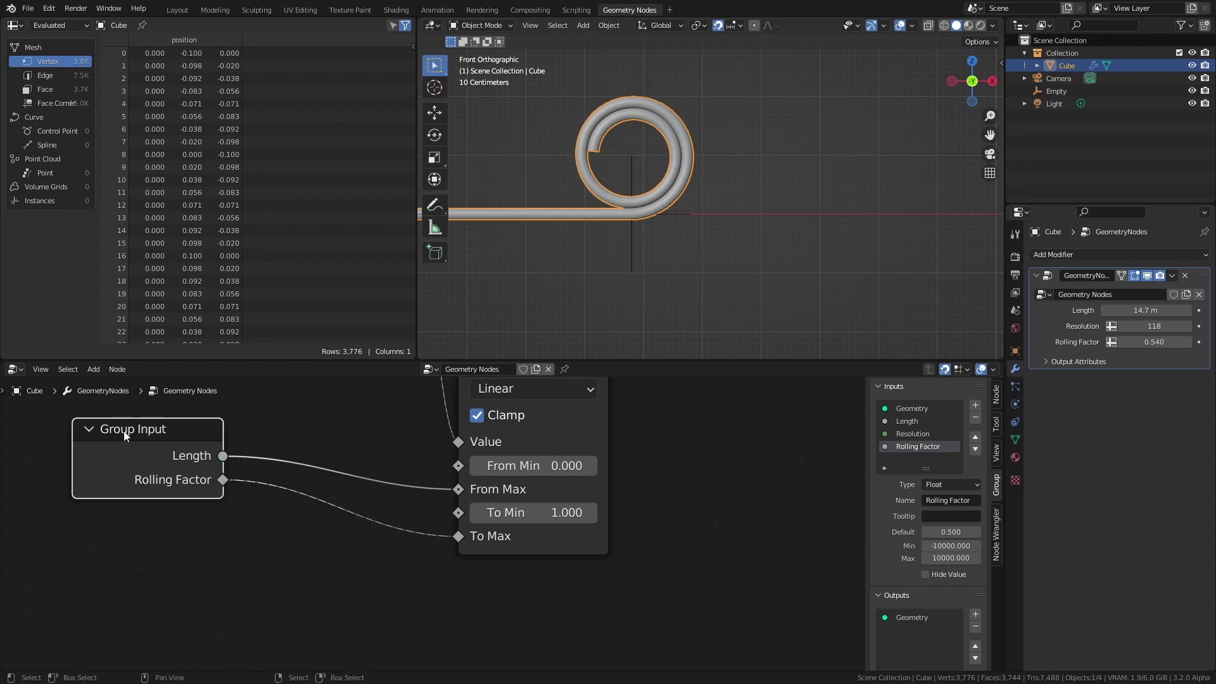
pyautogui.moveTo(123, 431); pyautogui.dragTo(277, 485)
pyautogui.scroll(-4, 431, 490)
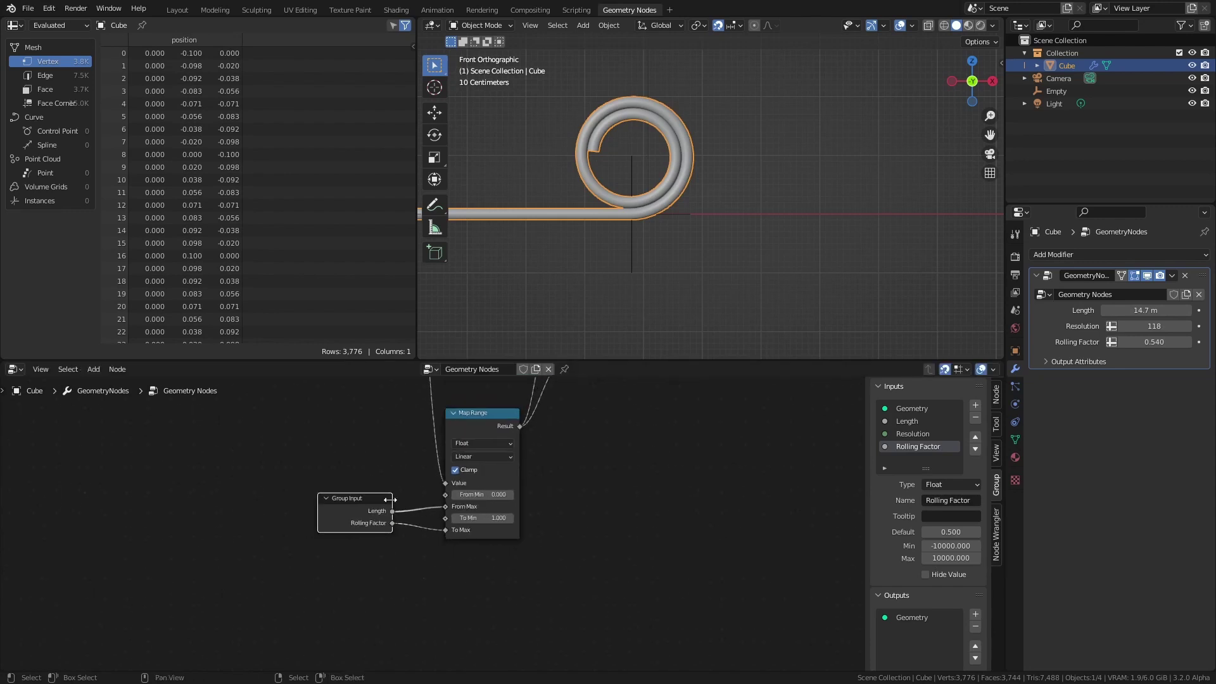
# Step: Slide the Empty along X to -2.2 m to preview the tube rolling up
pyautogui.moveTo(431, 490); pyautogui.dragTo(399, 584, button='middle')
pyautogui.scroll(-4, 484, 520)
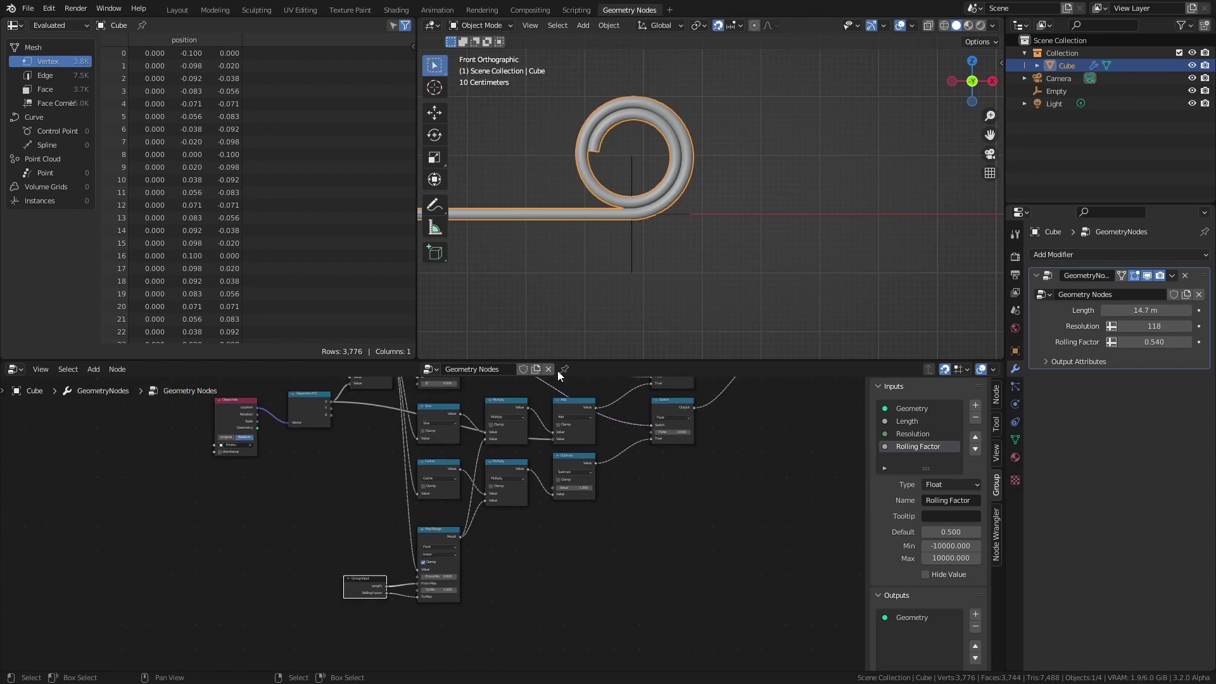
pyautogui.scroll(-3, 683, 237)
pyautogui.click(659, 226)
pyautogui.scroll(-2, 659, 226)
pyautogui.press('g')
pyautogui.press('x')
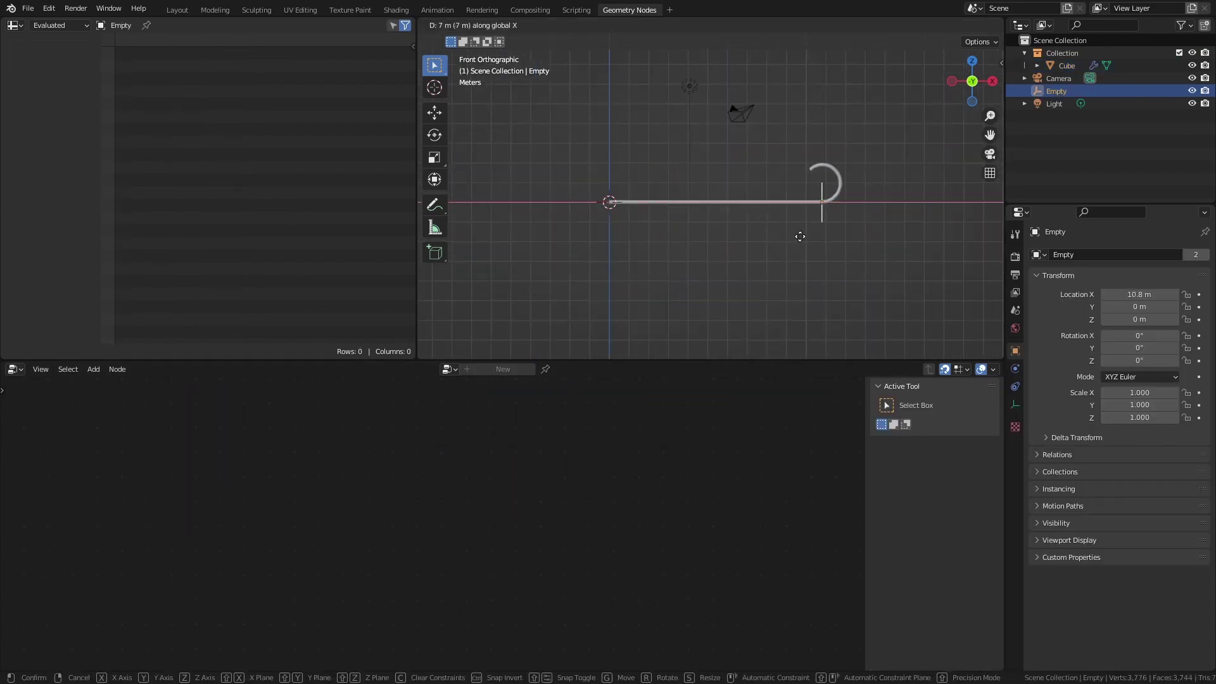
pyautogui.click(555, 234)
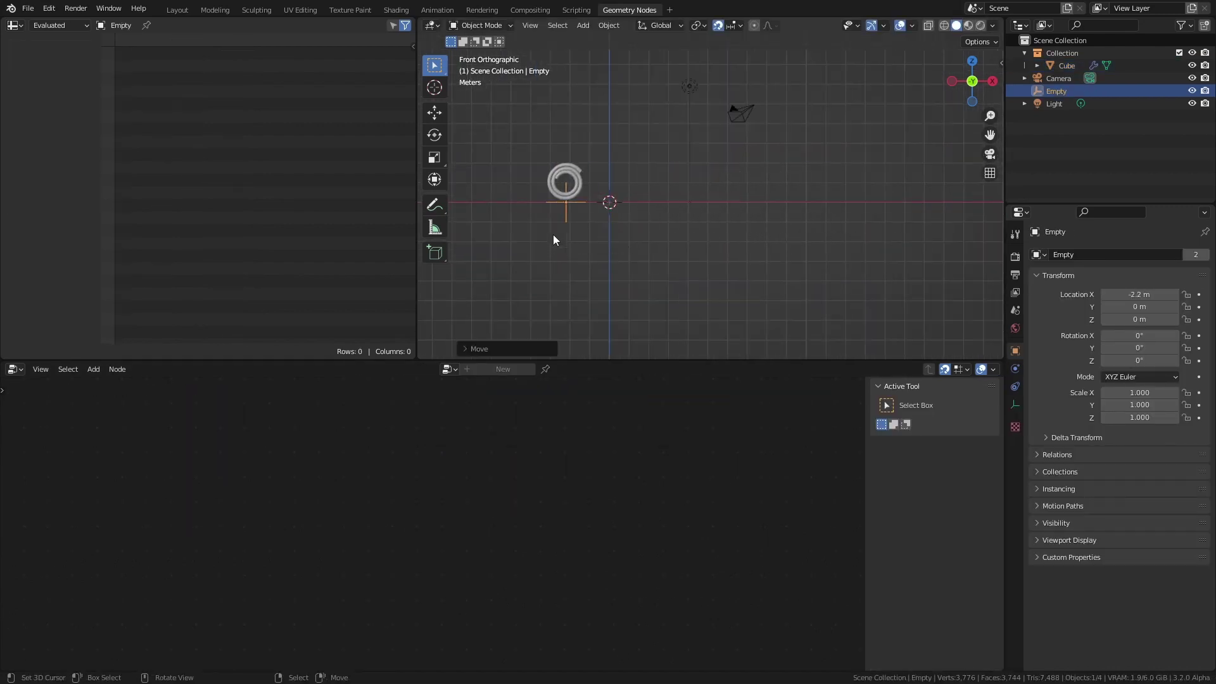
# Step: Slide the Empty along X to 6.8 m while viewing the roll in perspective
pyautogui.press('KP_5')
pyautogui.press('g')
pyautogui.press('x')
pyautogui.moveTo(768, 256); pyautogui.dragTo(849, 245, button='middle')
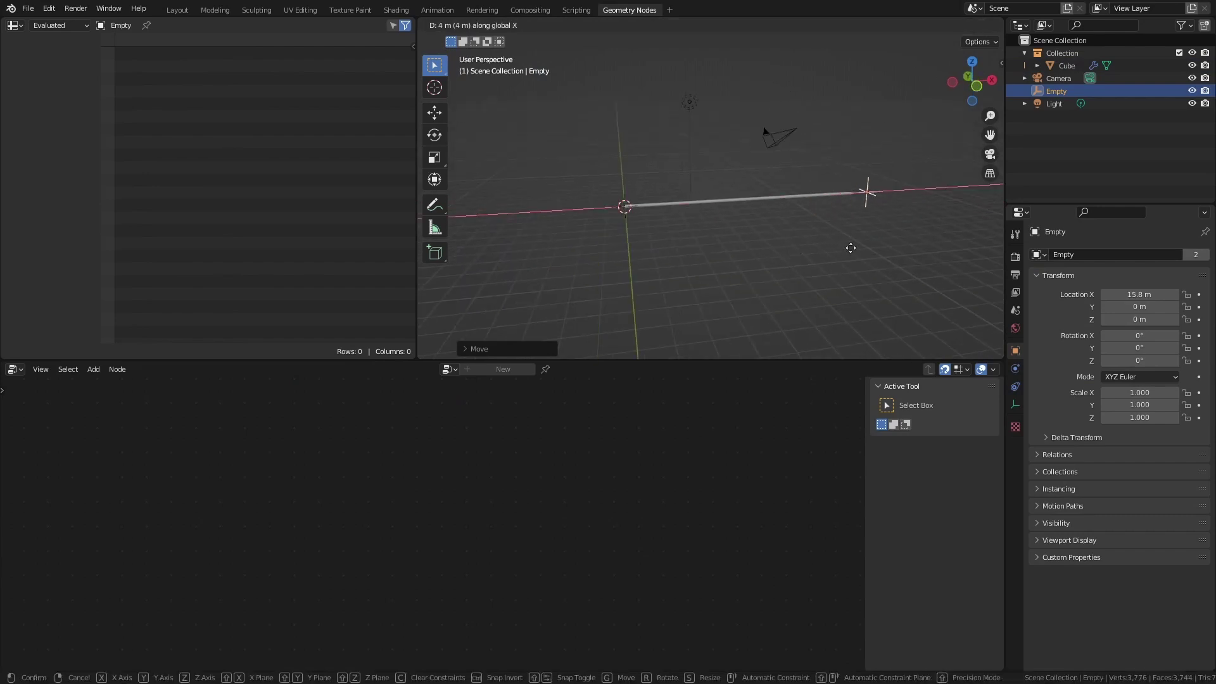
pyautogui.click(706, 271)
pyautogui.moveTo(705, 268); pyautogui.dragTo(746, 222, button='middle')
pyautogui.scroll(2, 746, 221)
# Step: Reselect the tube object and expose the Object Info node's Object socket through a new Group Input node
pyautogui.click(717, 203)
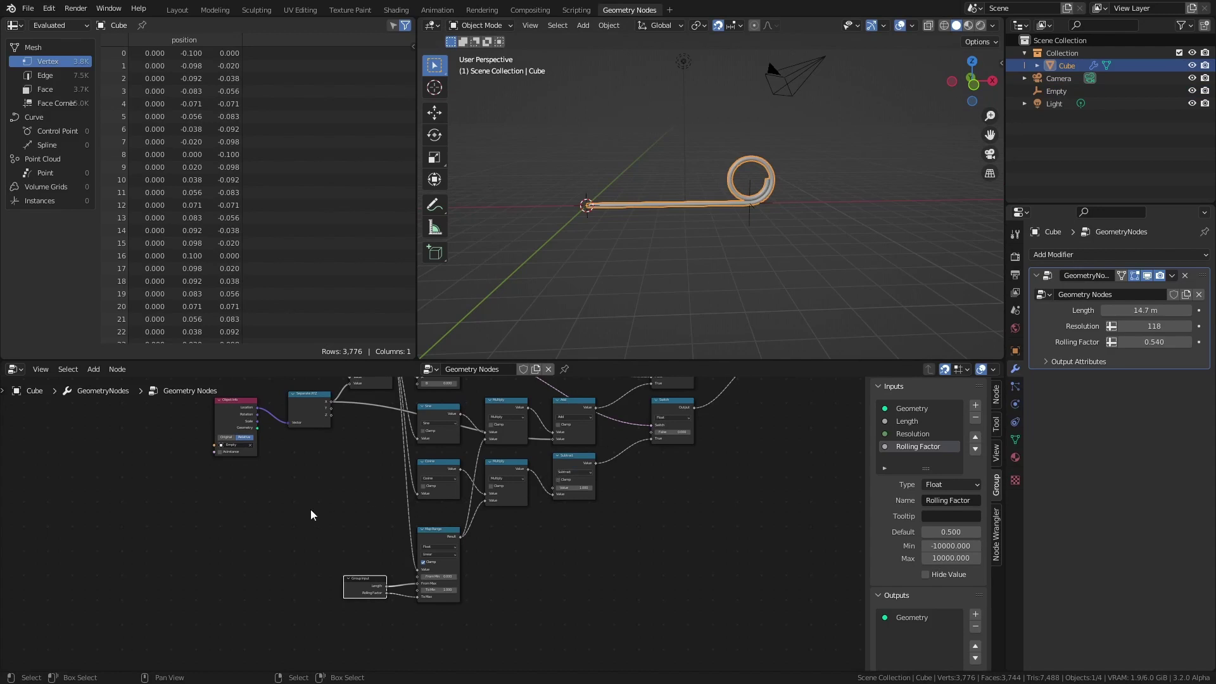
pyautogui.scroll(1, 311, 509)
pyautogui.moveTo(310, 509); pyautogui.dragTo(501, 527, button='middle')
pyautogui.scroll(6, 501, 527)
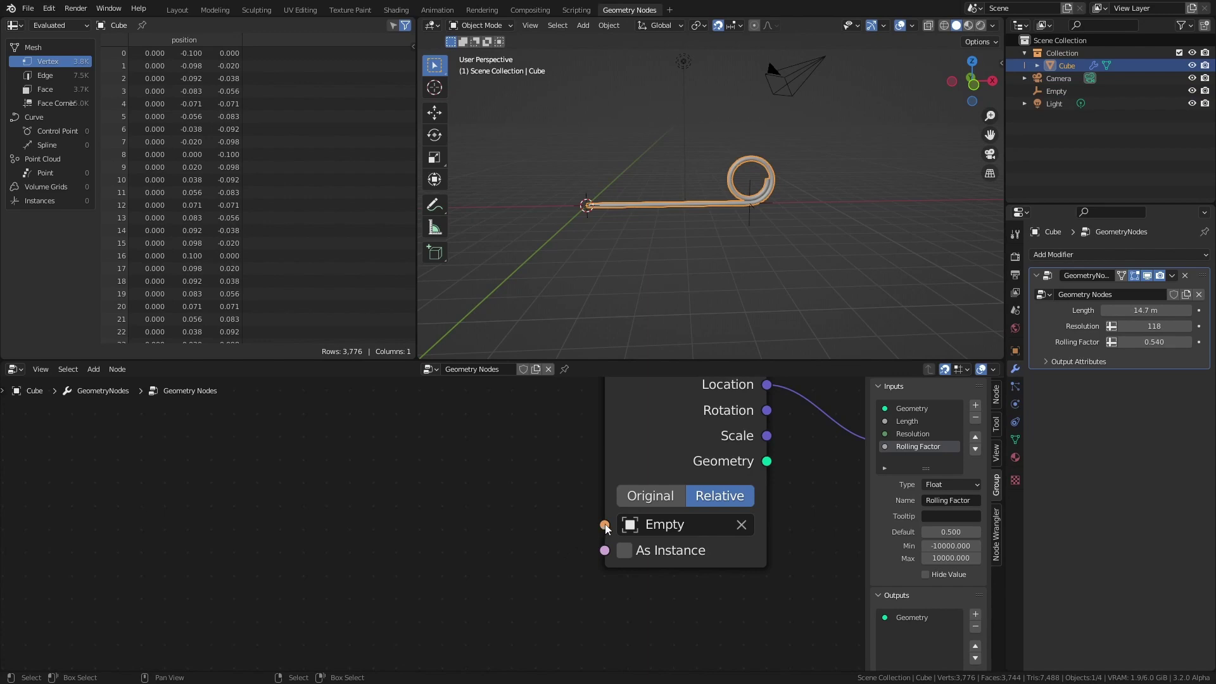
pyautogui.moveTo(605, 525); pyautogui.dragTo(433, 520)
pyautogui.write('grou')
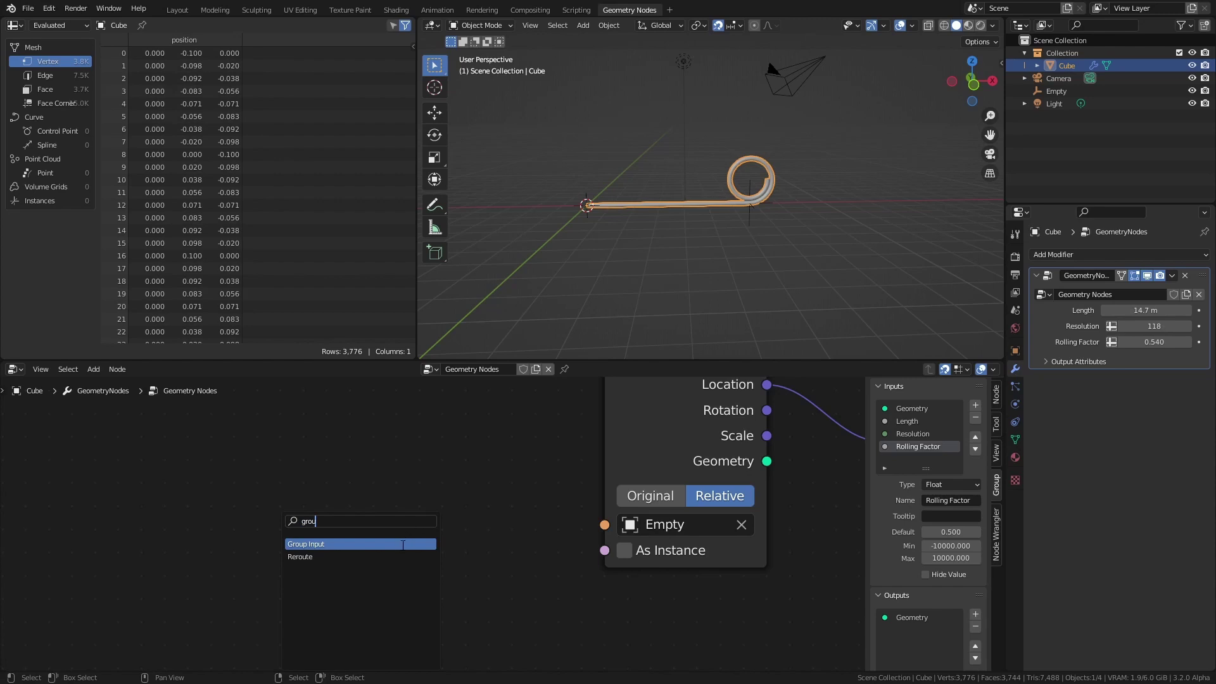
pyautogui.click(402, 544)
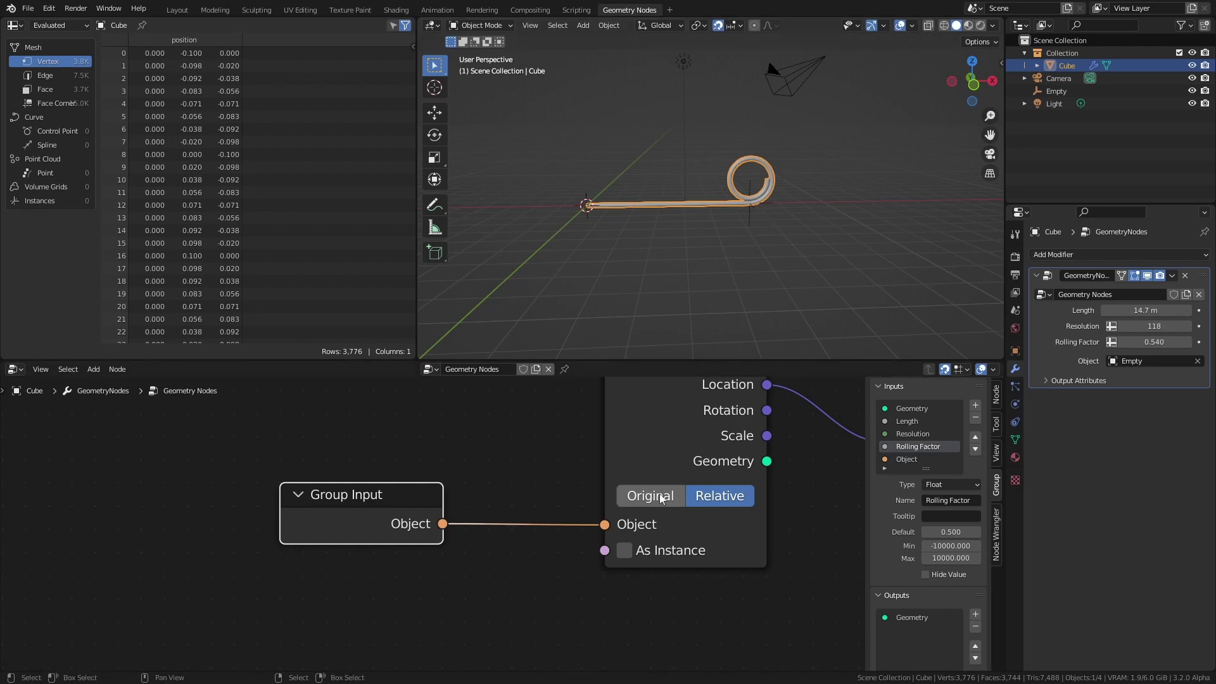
# Step: Move the output object frame and the Group Output node to the far side of the Set Position node
pyautogui.scroll(-6, 630, 514)
pyautogui.moveTo(606, 547); pyautogui.dragTo(411, 533, button='middle')
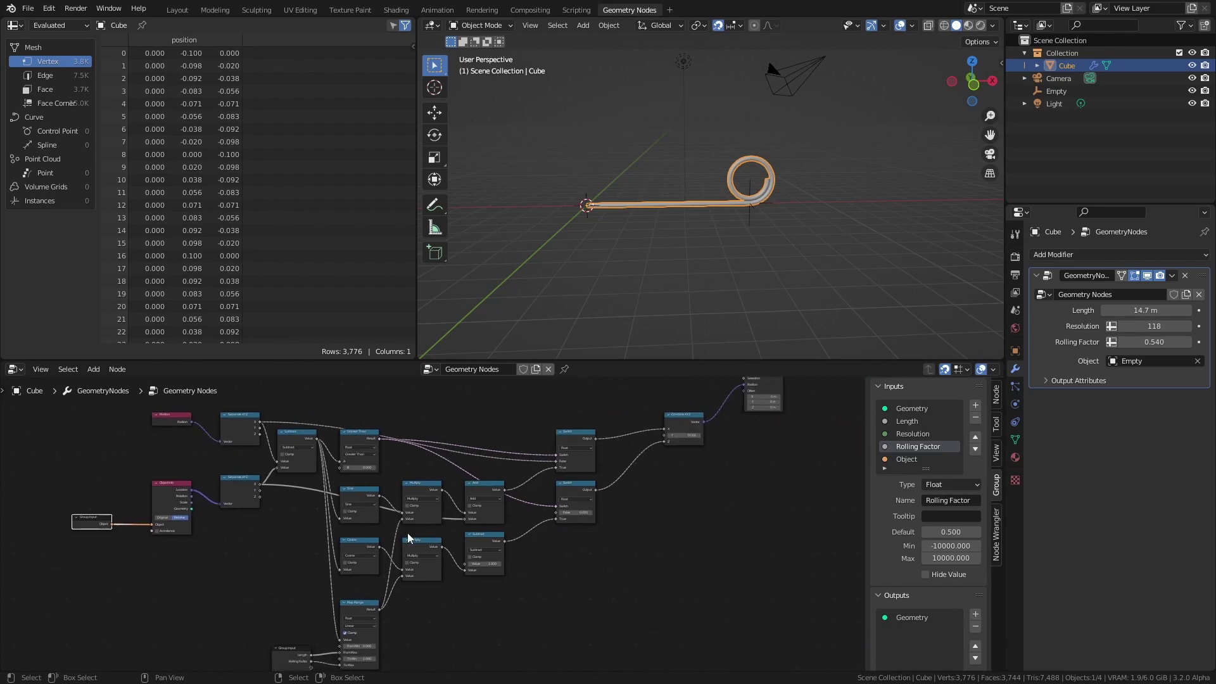
pyautogui.moveTo(626, 485); pyautogui.dragTo(478, 578, button='middle')
pyautogui.moveTo(647, 452); pyautogui.dragTo(646, 534, button='middle')
pyautogui.scroll(-2, 621, 448)
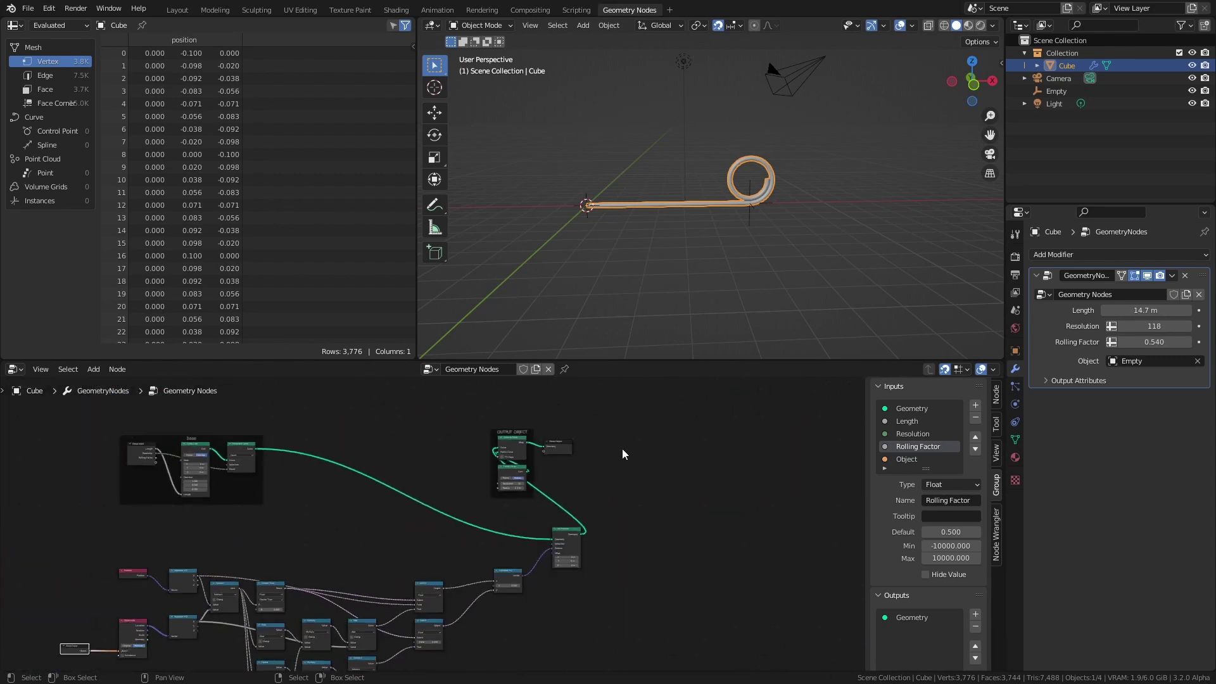
pyautogui.moveTo(623, 410); pyautogui.dragTo(475, 506)
pyautogui.press('g')
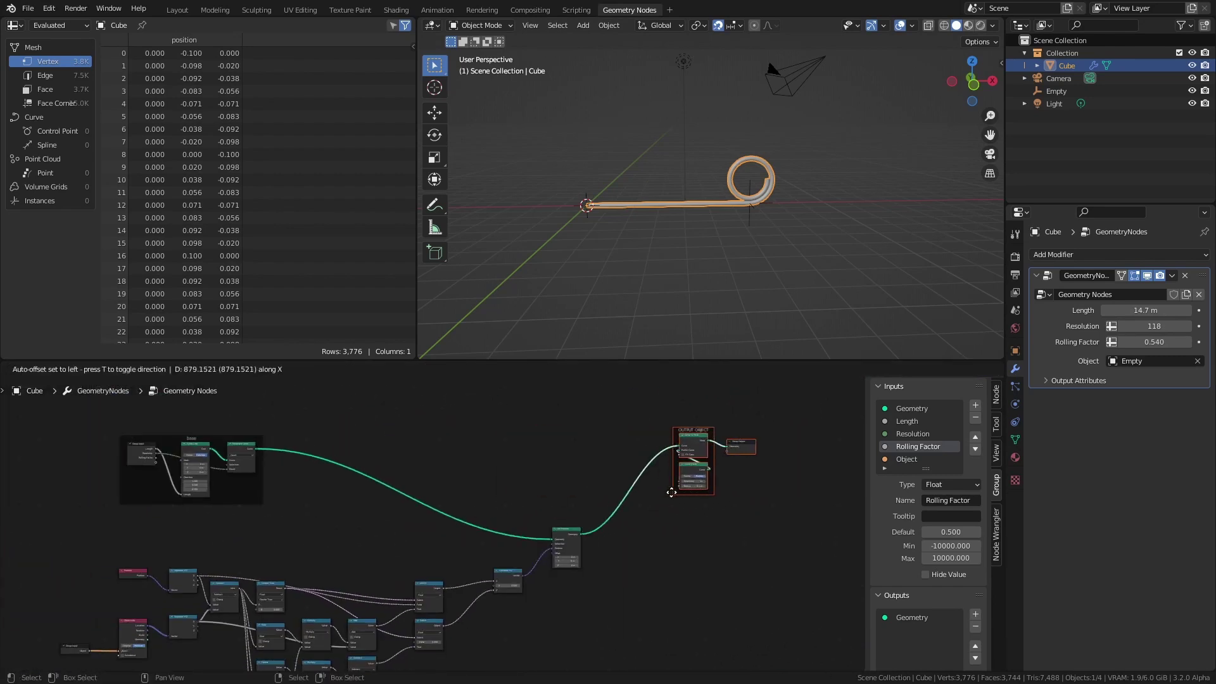
pyautogui.click(662, 504)
# Step: Switch the Curve Circle profile node to a Quadrilateral curve primitive
pyautogui.scroll(5, 463, 545)
pyautogui.scroll(3, 460, 545)
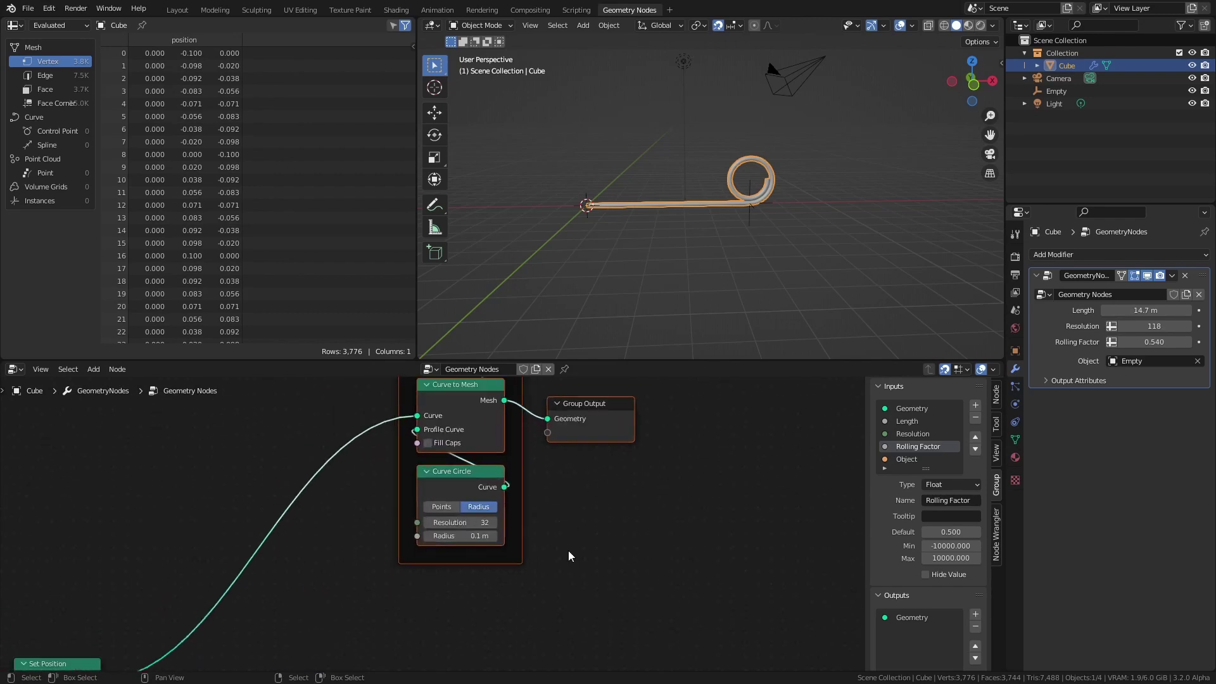
pyautogui.click(463, 448)
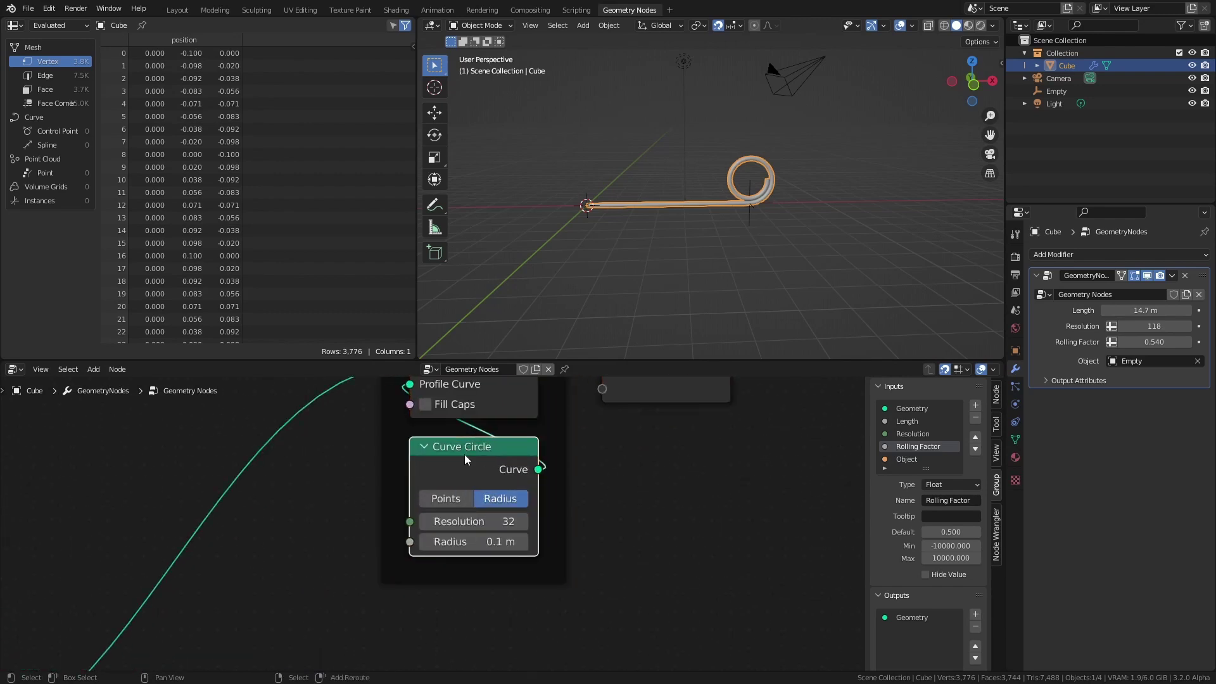
pyautogui.hotkey('shift', 's')
pyautogui.moveTo(447, 480)
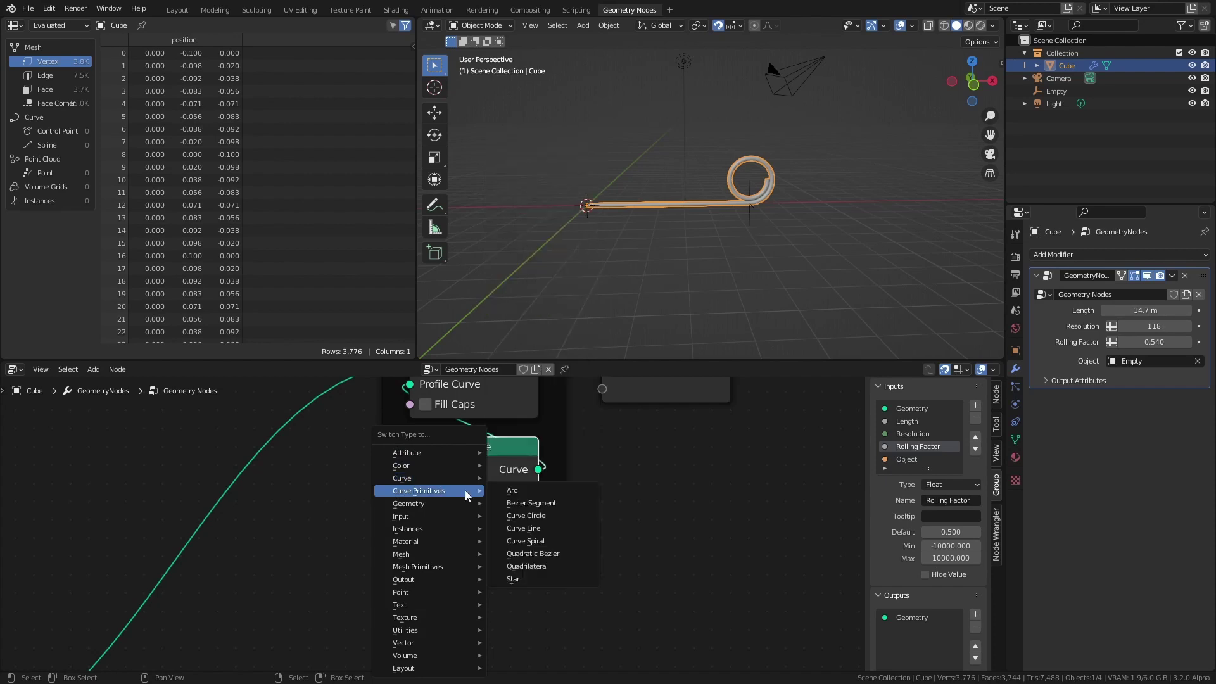
pyautogui.click(556, 565)
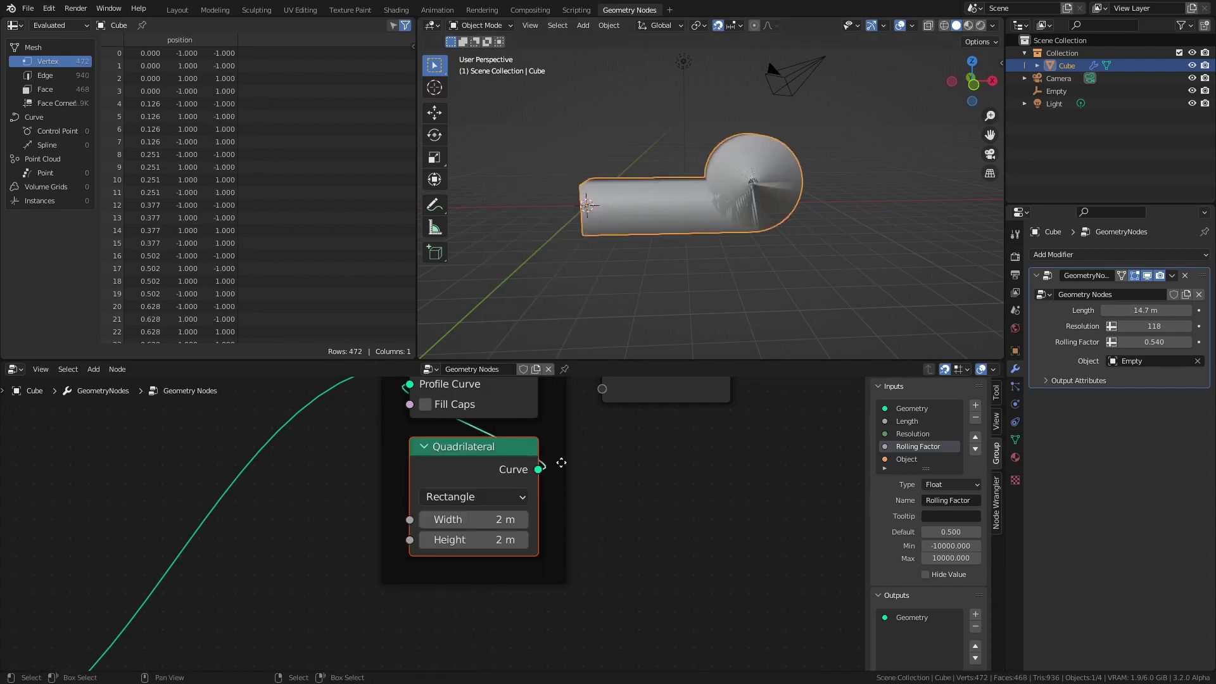
# Step: Set the Quadrilateral profile's Height to 0.07 m and its Width to 7.5 m
pyautogui.scroll(3, 504, 556)
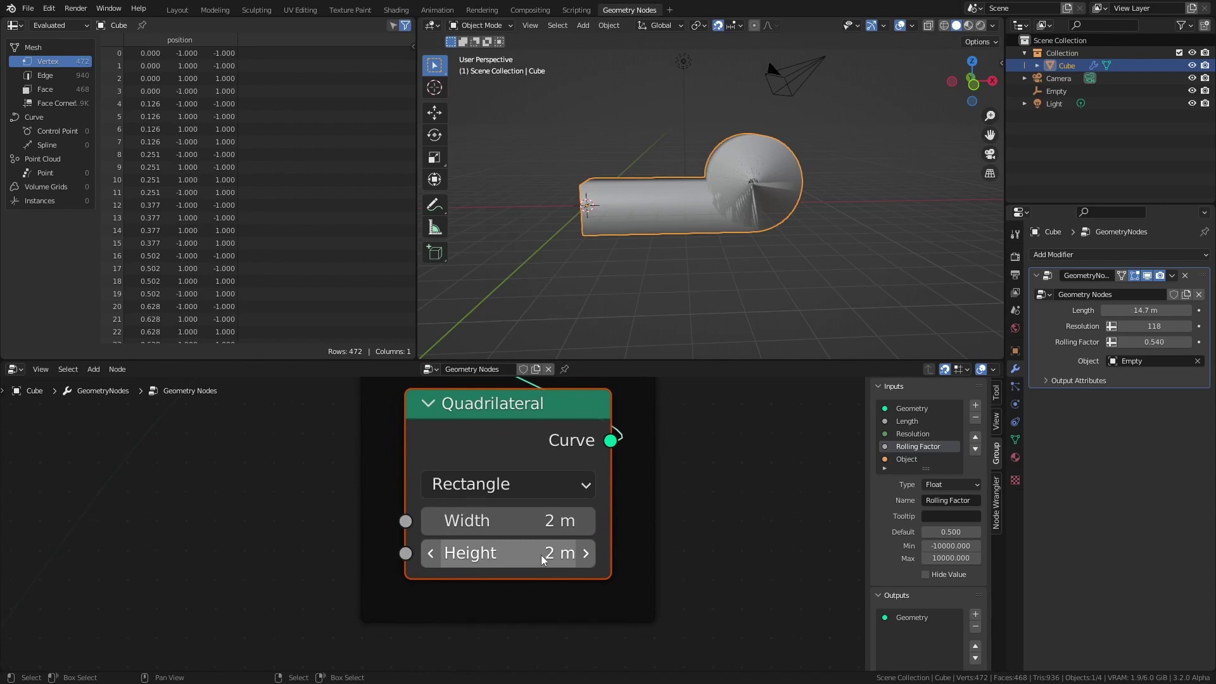
pyautogui.moveTo(541, 554); pyautogui.dragTo(457, 554)
pyautogui.moveTo(507, 521); pyautogui.dragTo(592, 520)
pyautogui.moveTo(714, 192); pyautogui.dragTo(664, 165, button='middle')
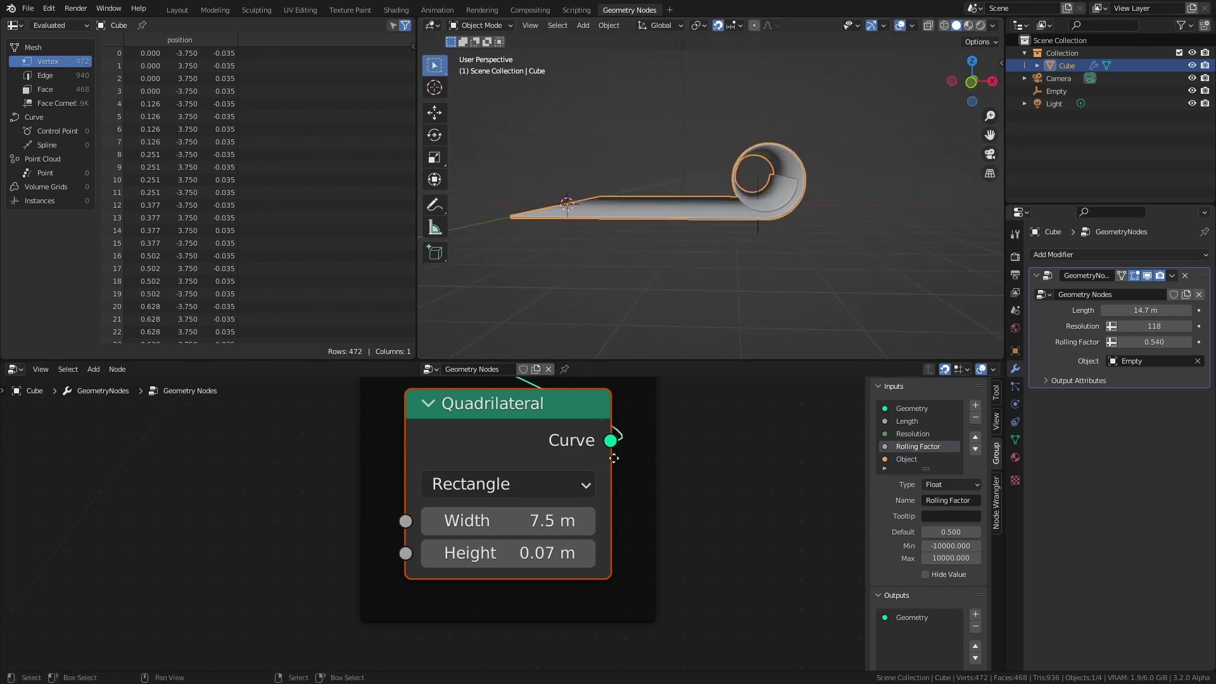
# Step: Enable Fill Caps on the Curve to Mesh node and set the modifier's Rolling Factor to 0.793
pyautogui.moveTo(485, 380); pyautogui.dragTo(495, 438, button='middle')
pyautogui.click(495, 438)
pyautogui.moveTo(683, 262); pyautogui.dragTo(794, 215, button='middle')
pyautogui.press('KP_7')
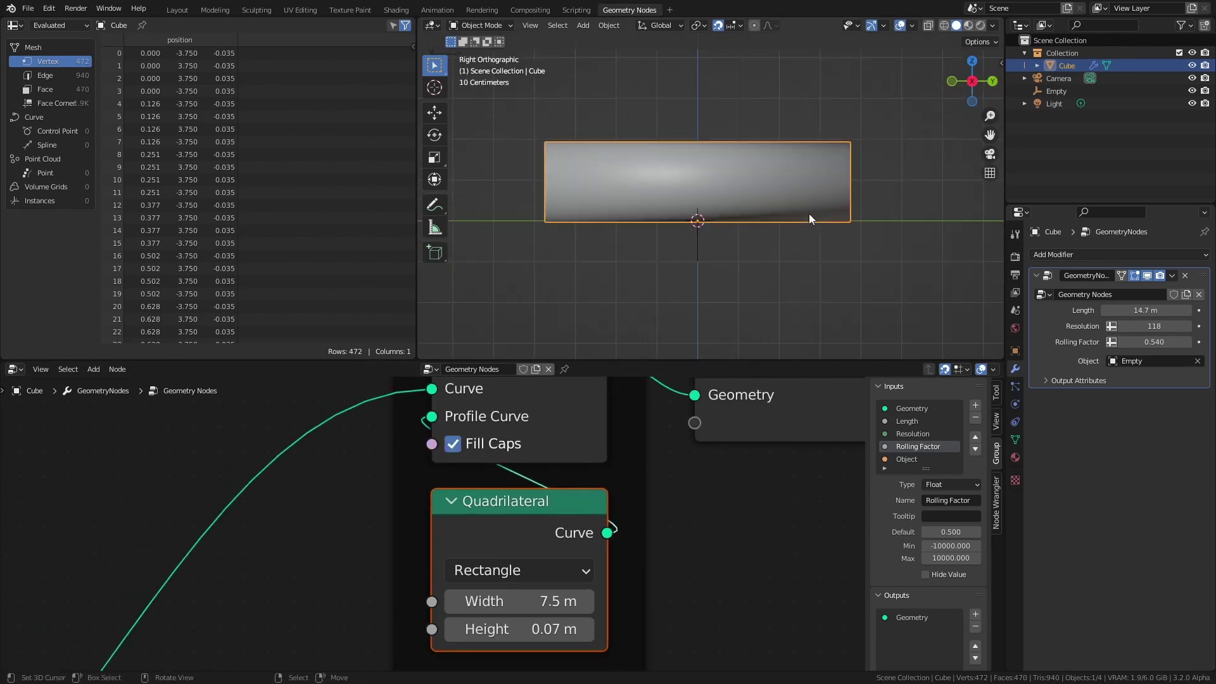
pyautogui.press('KP_1')
pyautogui.moveTo(1159, 342); pyautogui.dragTo(1198, 342)
# Step: Slide the Empty along X out to about 11.8 m and back to 6.8 m to preview the sheet rolling
pyautogui.click(740, 220)
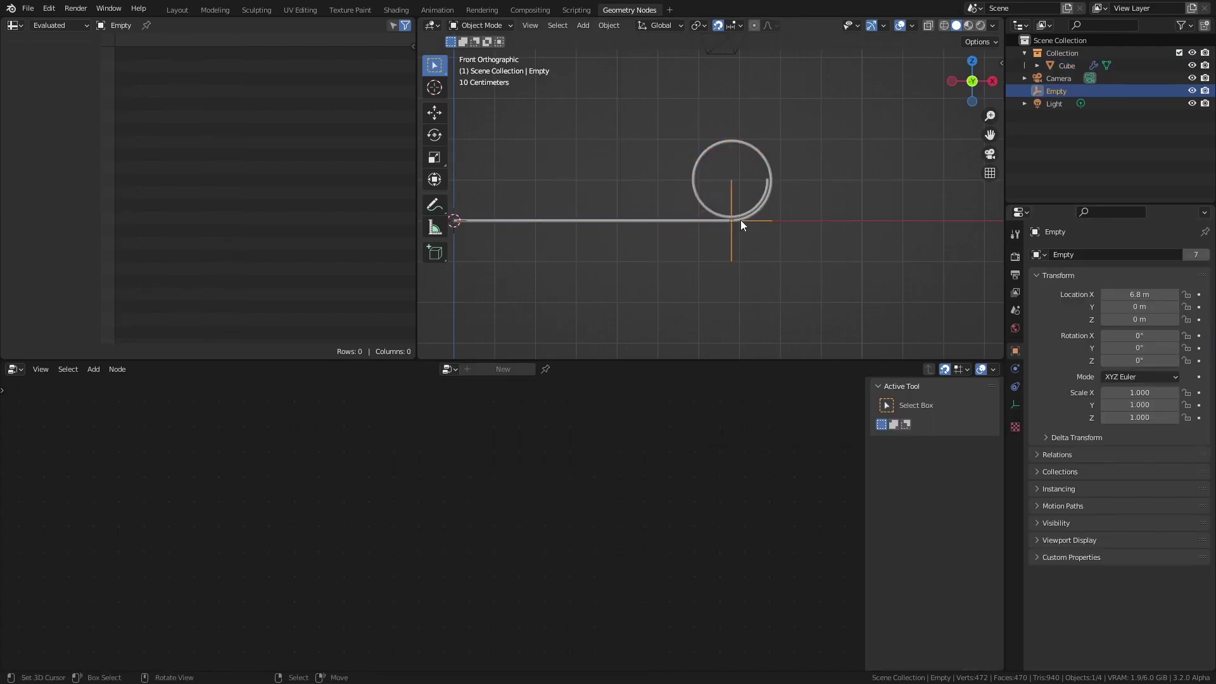
pyautogui.scroll(-3, 758, 219)
pyautogui.moveTo(757, 219); pyautogui.dragTo(756, 263, button='middle')
pyautogui.press('g')
pyautogui.press('x')
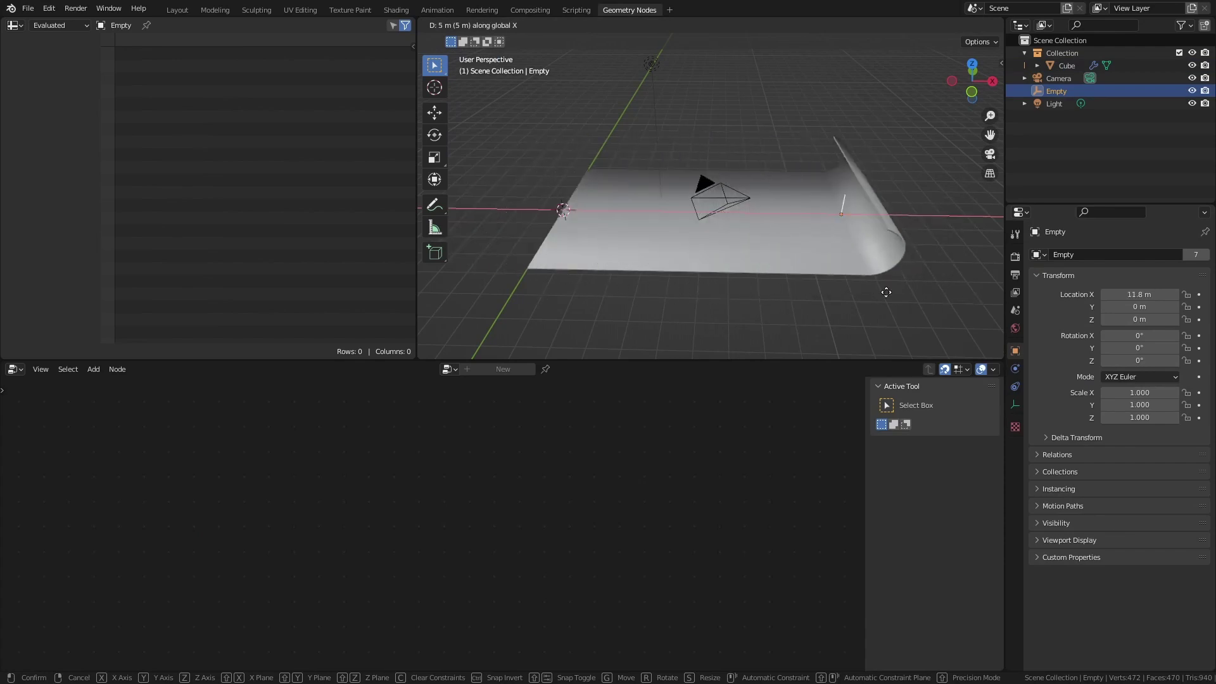
pyautogui.click(726, 284)
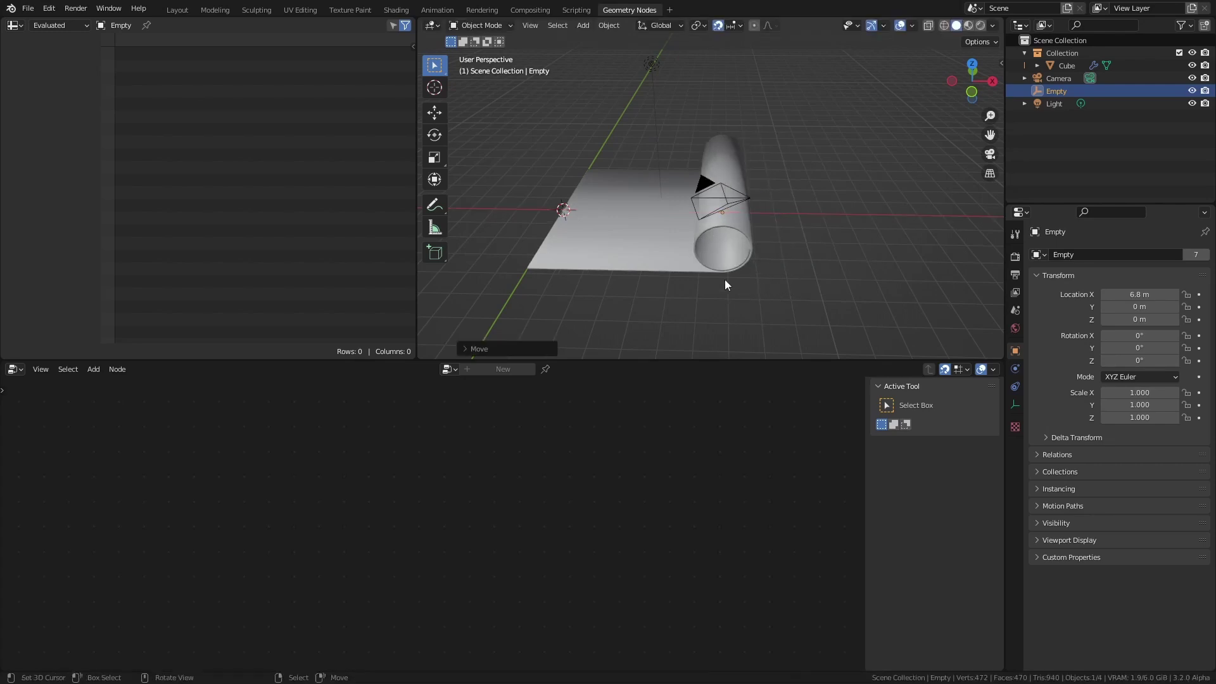
# Step: Reselect the rolled sheet and expose the Quadrilateral's Width through a new Group Input node
pyautogui.click(718, 222)
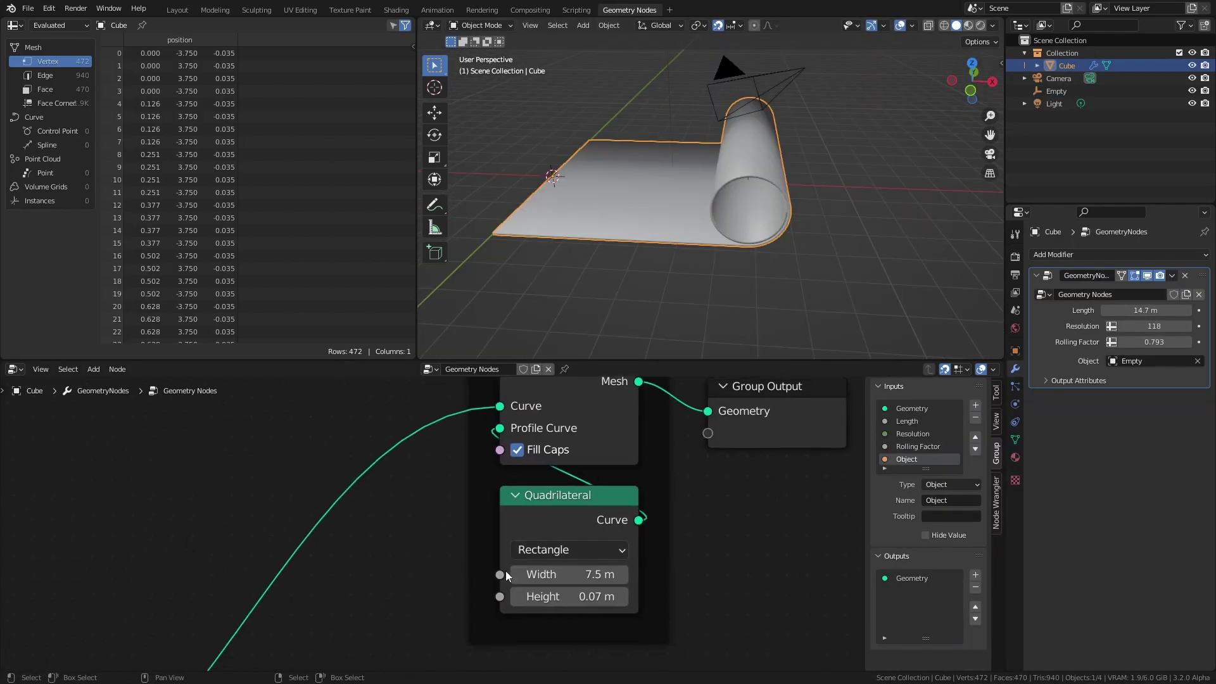
pyautogui.moveTo(500, 574); pyautogui.dragTo(328, 567)
pyautogui.write('grou')
pyautogui.press('Return')
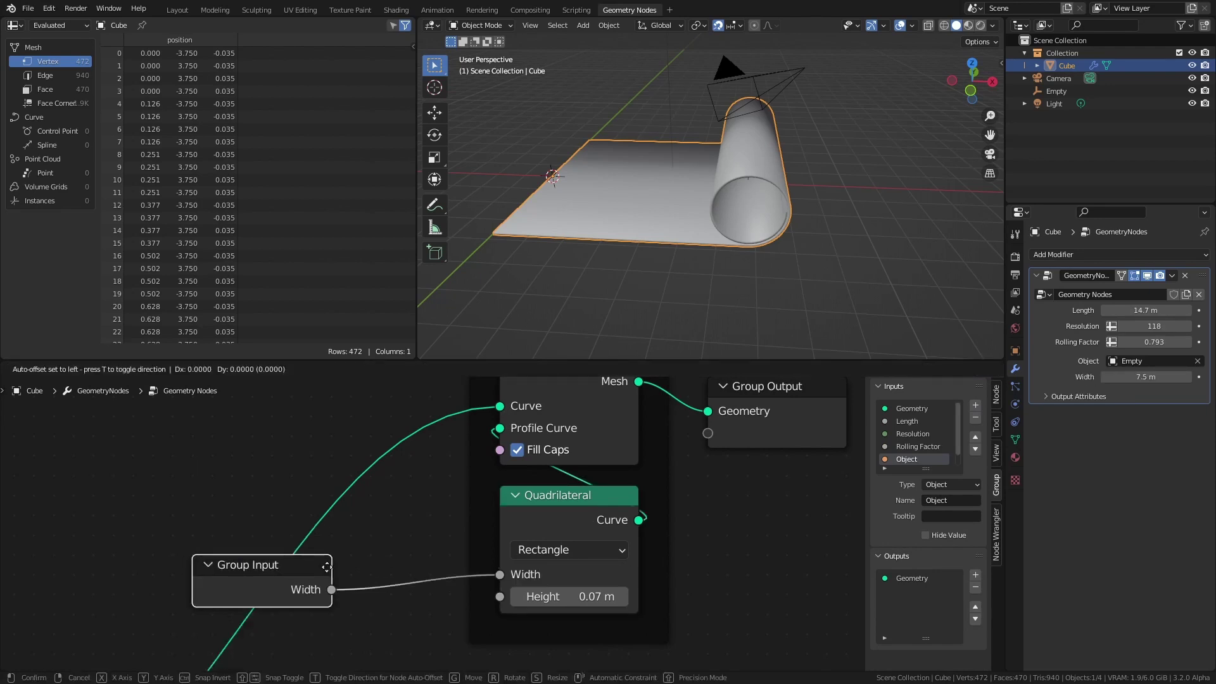
pyautogui.click(354, 575)
# Step: Connect the Quadrilateral's Height to the same Group Input node as a new input, then collapse that node and hide its unused sockets
pyautogui.hotkey('ctrl', 'h')
pyautogui.moveTo(372, 579); pyautogui.dragTo(385, 500, button='middle')
pyautogui.moveTo(514, 519); pyautogui.dragTo(359, 629)
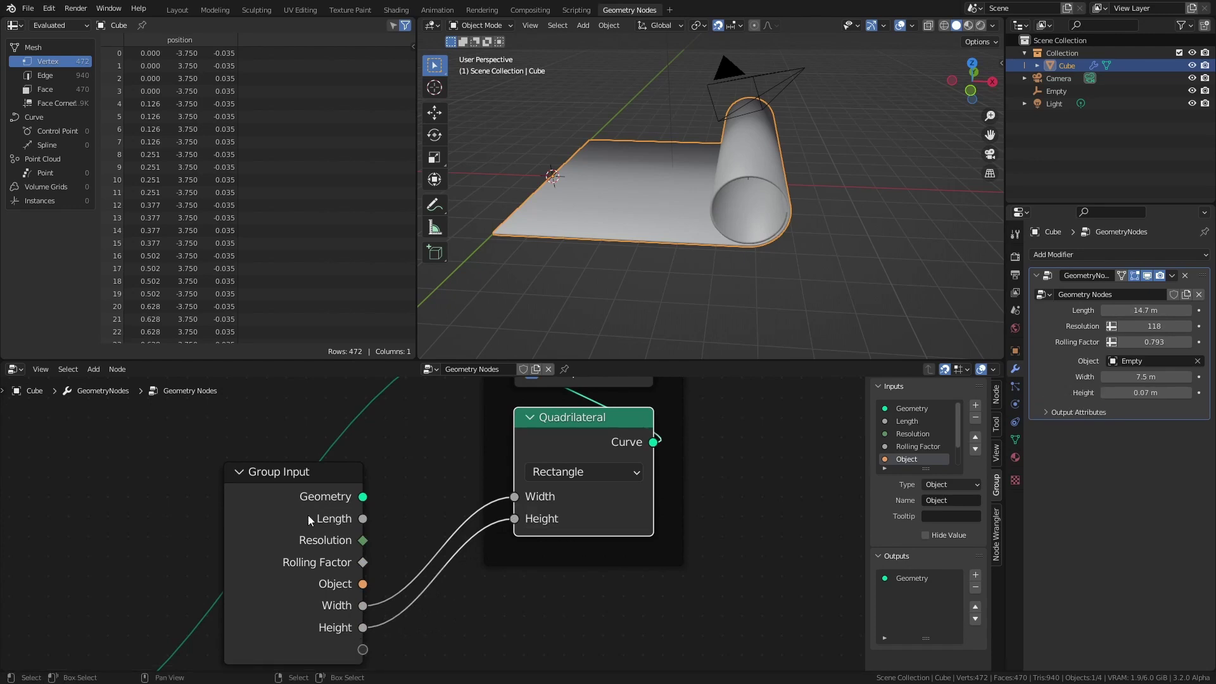
pyautogui.click(244, 474)
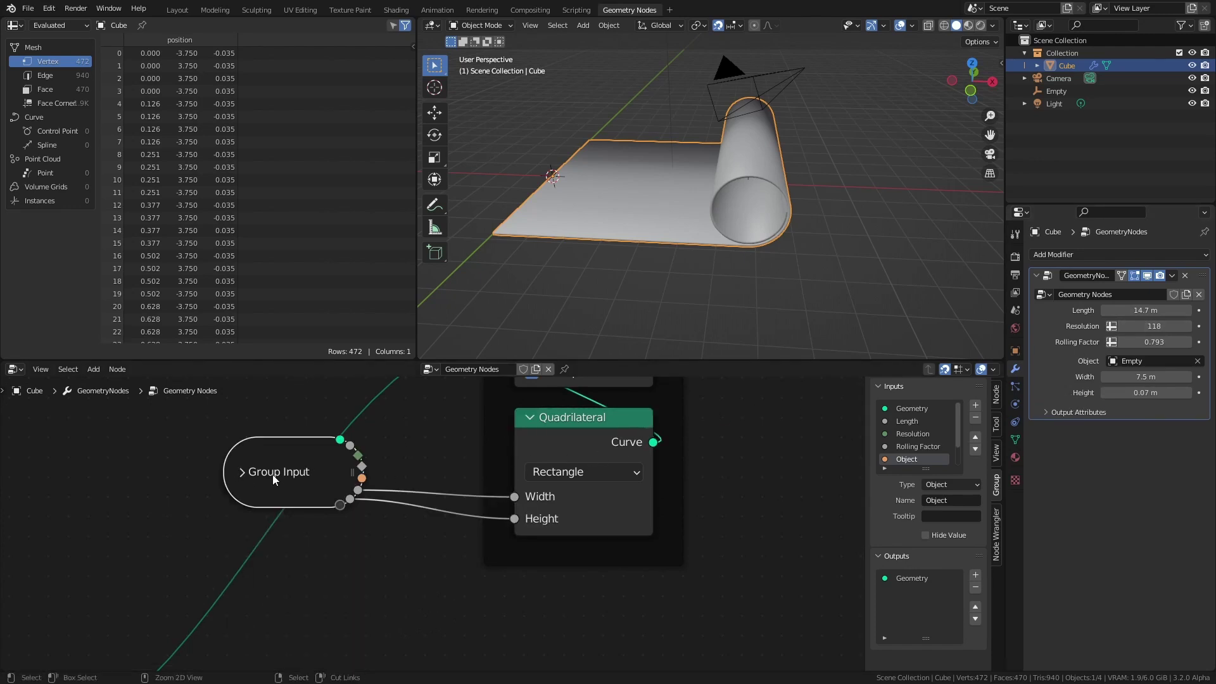
pyautogui.hotkey('ctrl', 'h')
# Step: Reorder the group inputs so Width and Height come directly after Length, ahead of Resolution
pyautogui.scroll(-1, 924, 443)
pyautogui.click(924, 458)
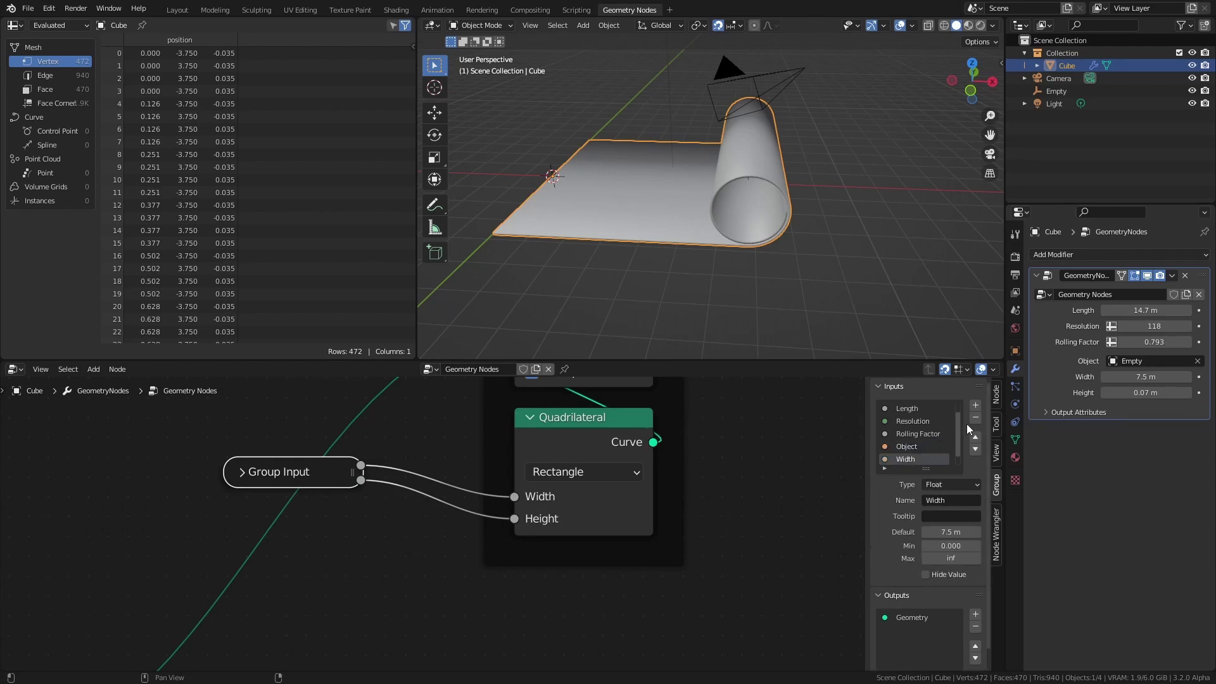
pyautogui.click(975, 438)
pyautogui.click(975, 438)
pyautogui.click(912, 458)
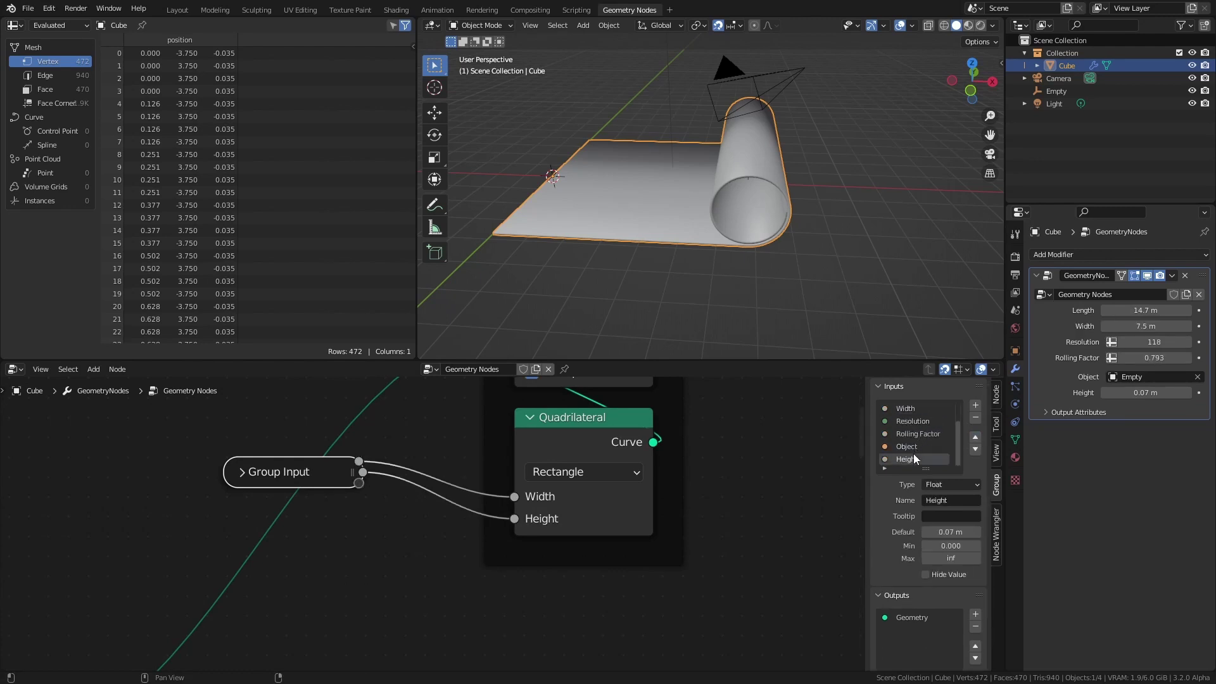
pyautogui.click(976, 436)
pyautogui.click(976, 436)
pyautogui.click(976, 436)
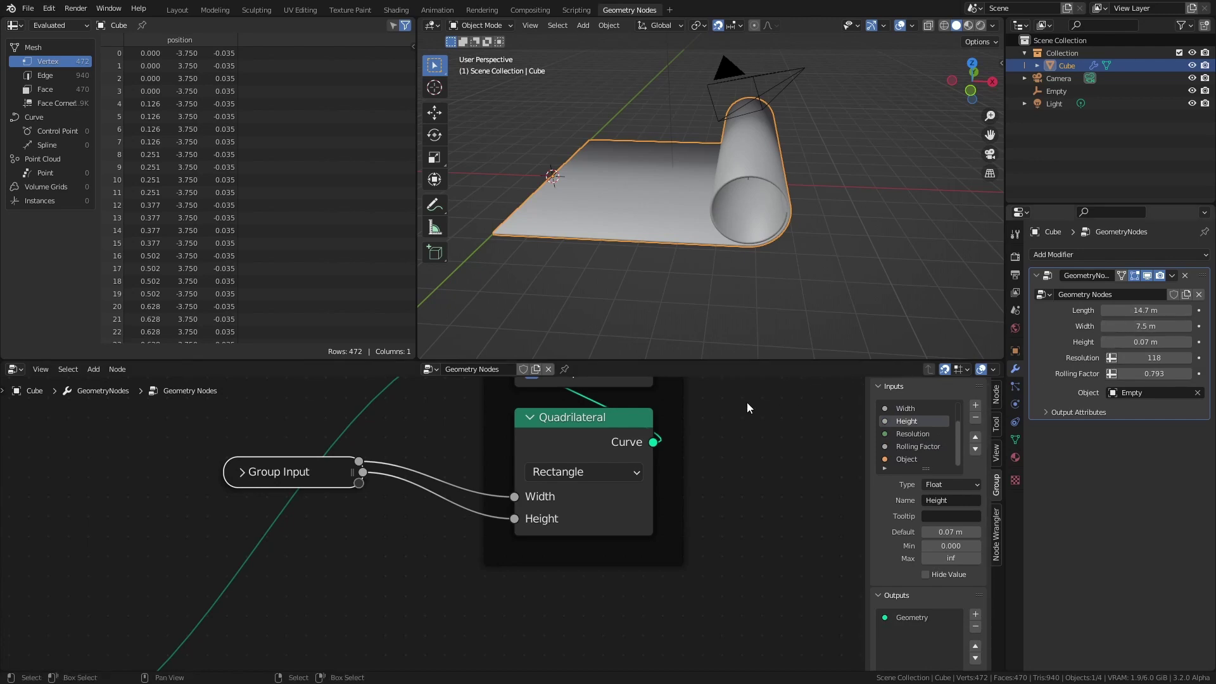
# Step: Slide the Empty along X to preview the sheet rolling, then reselect the rolled sheet
pyautogui.scroll(-3, 772, 182)
pyautogui.moveTo(772, 190); pyautogui.dragTo(751, 180, button='middle')
pyautogui.scroll(-1, 746, 179)
pyautogui.click(735, 182)
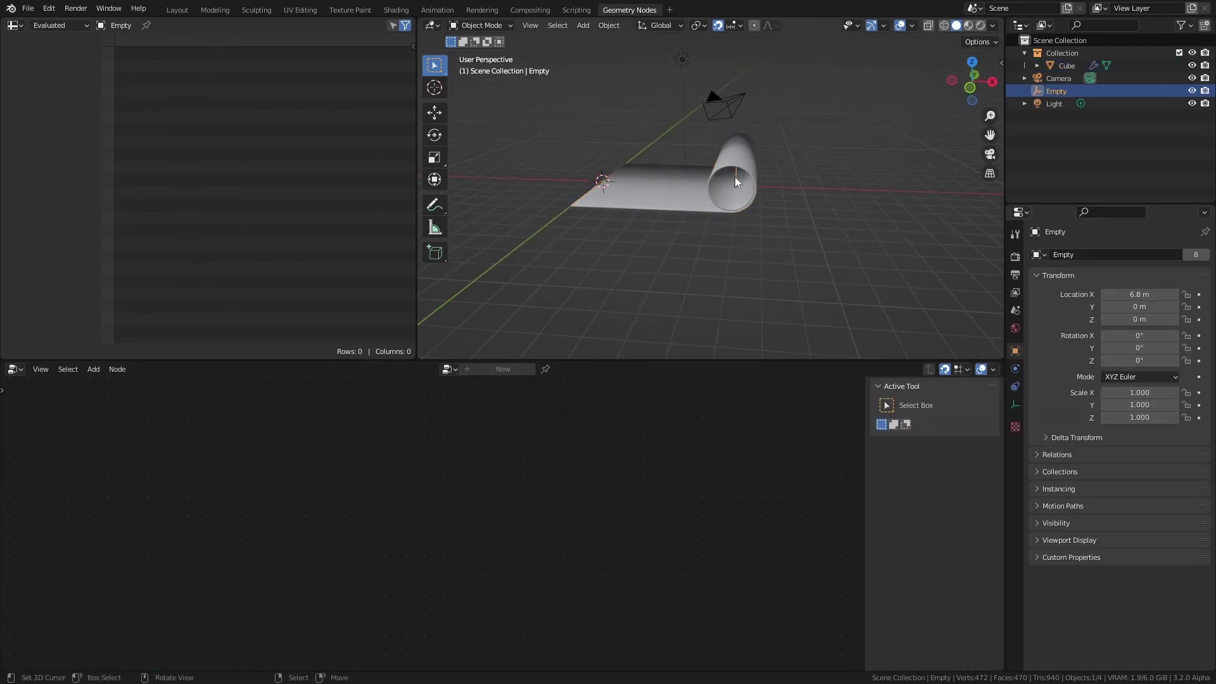
pyautogui.press('g')
pyautogui.press('x')
pyautogui.click(816, 193)
pyautogui.click(765, 207)
pyautogui.scroll(4, 686, 252)
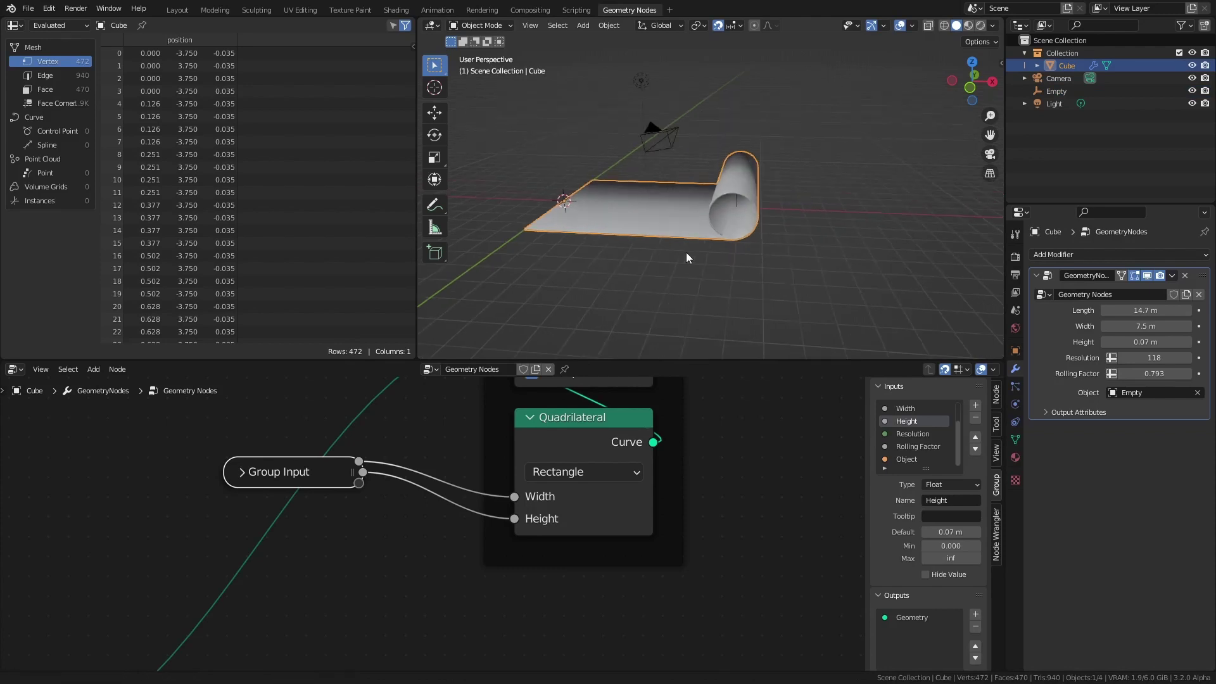
pyautogui.moveTo(695, 262); pyautogui.dragTo(724, 266, button='middle')
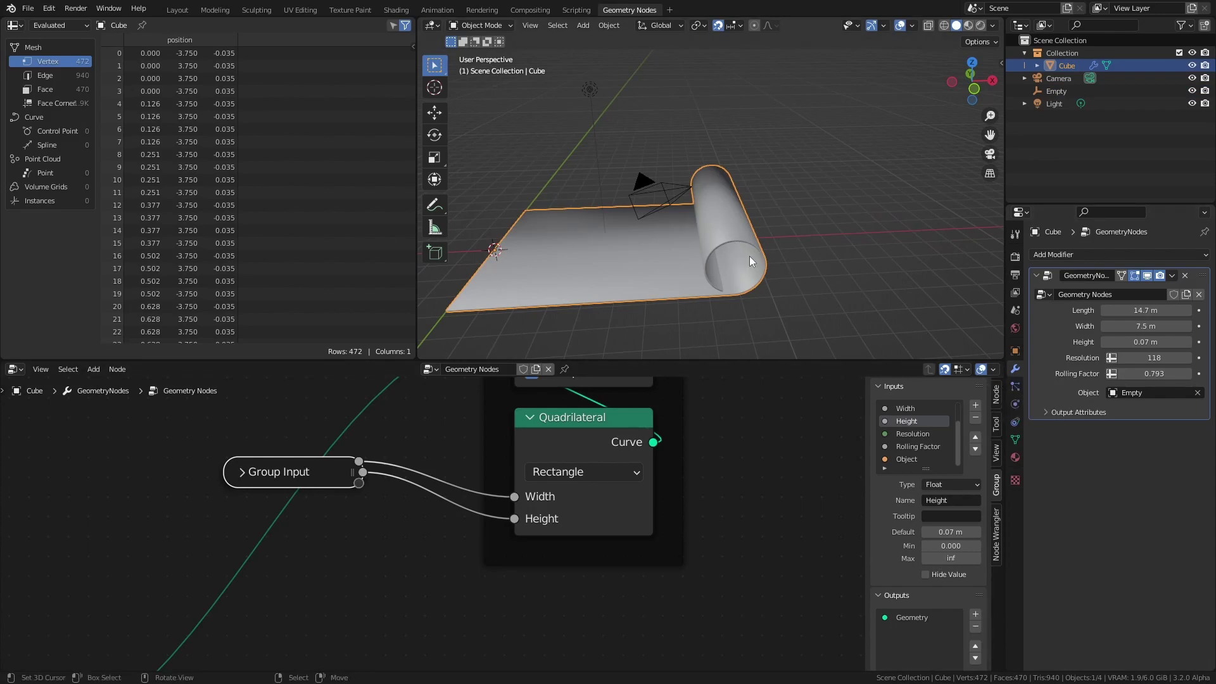
# Step: Add a Hair particle system to the rolled sheet and enable Use Modifier Stack for its emission source
pyautogui.click(1014, 385)
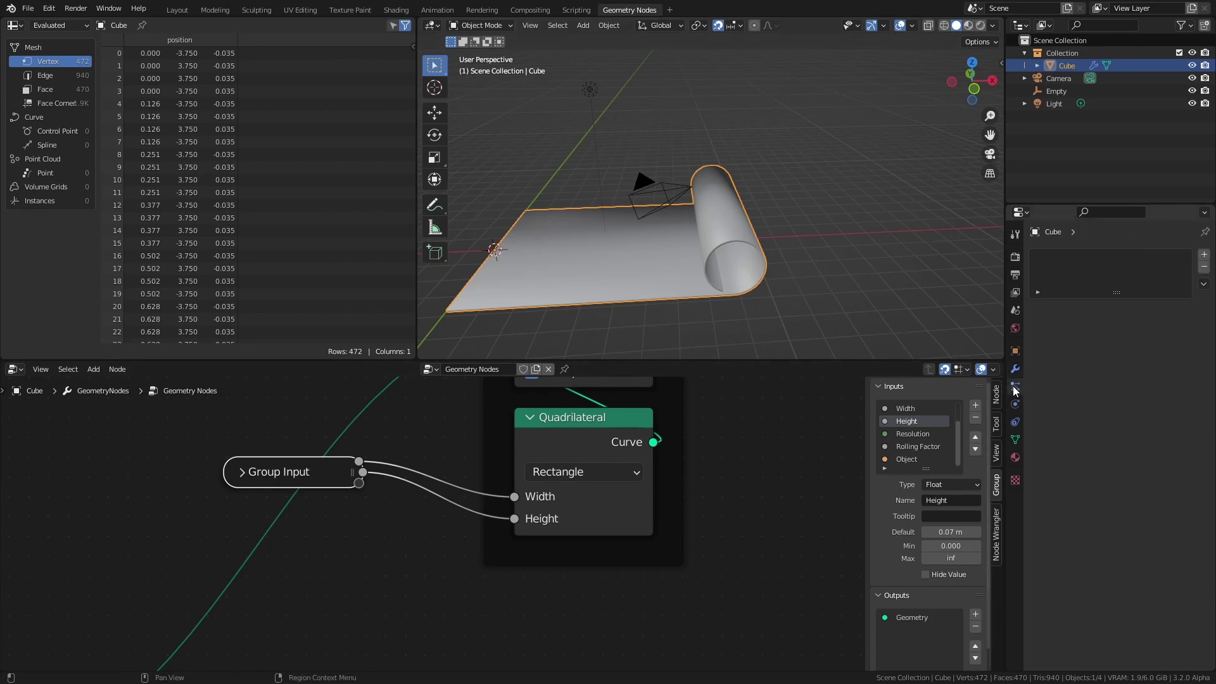
pyautogui.click(1204, 256)
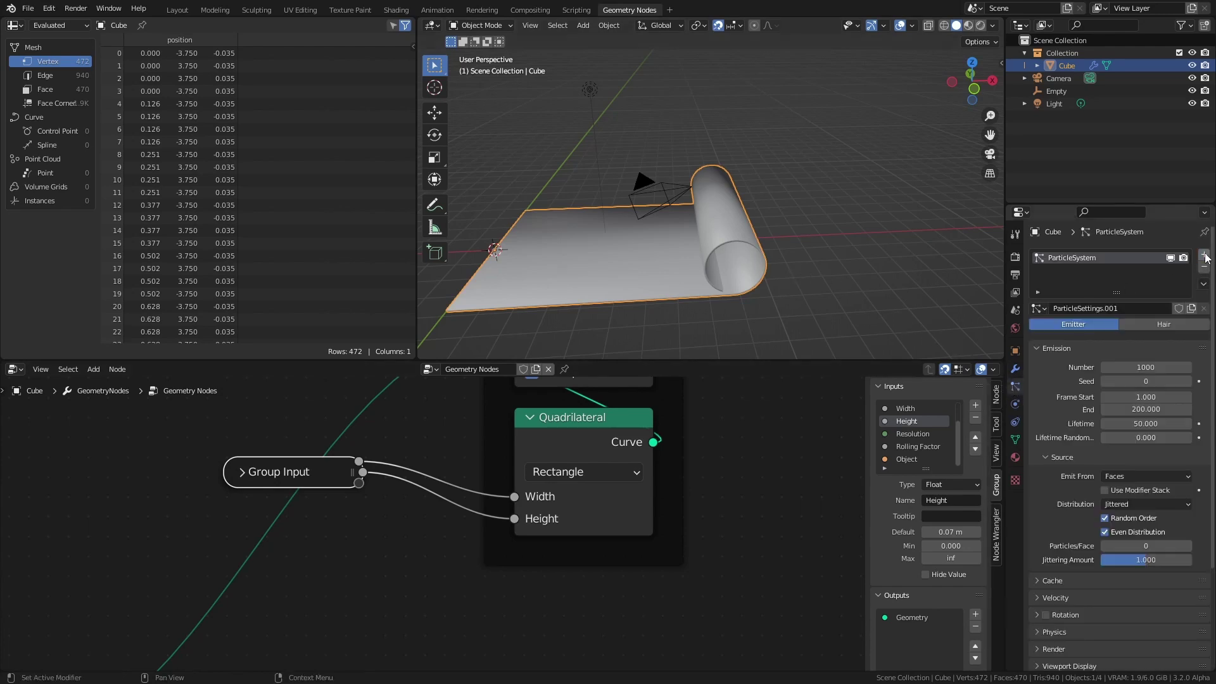
pyautogui.click(1161, 323)
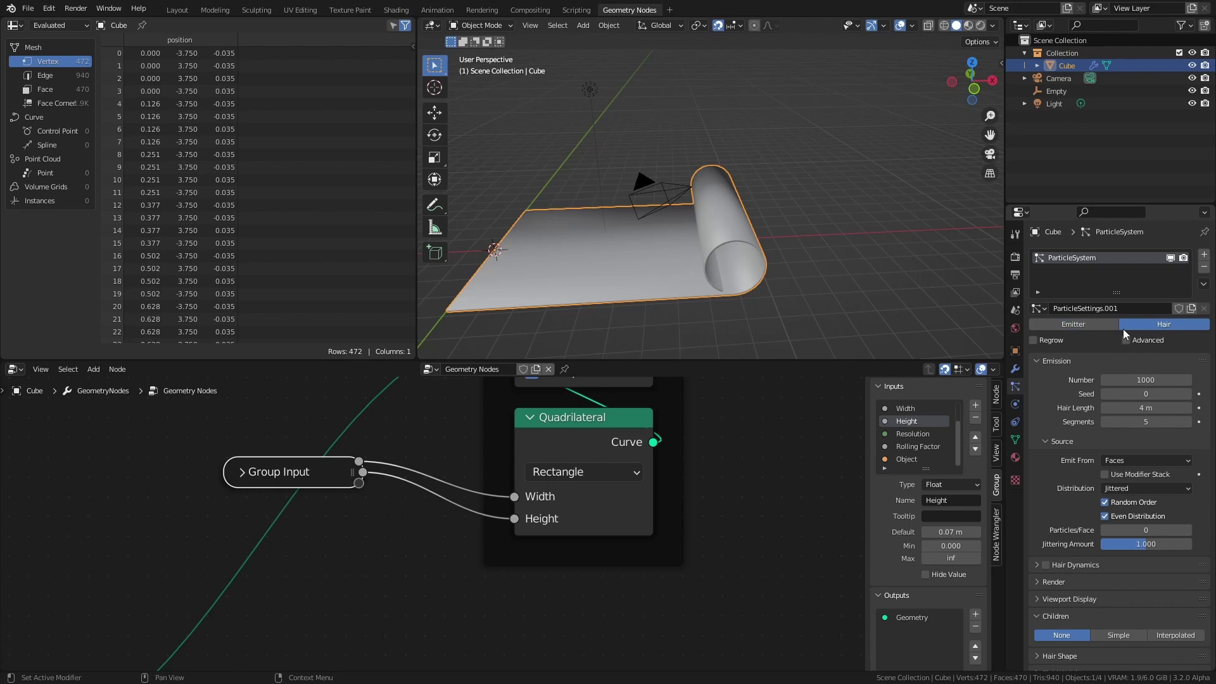
pyautogui.click(1055, 440)
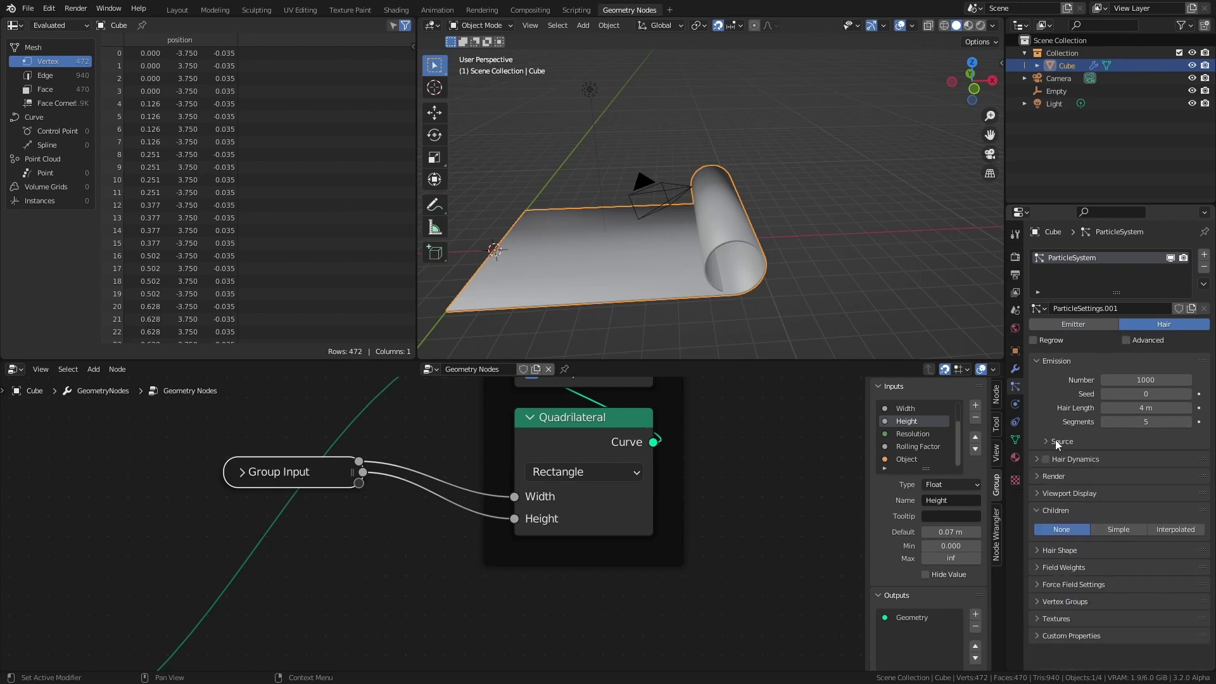
pyautogui.click(1046, 440)
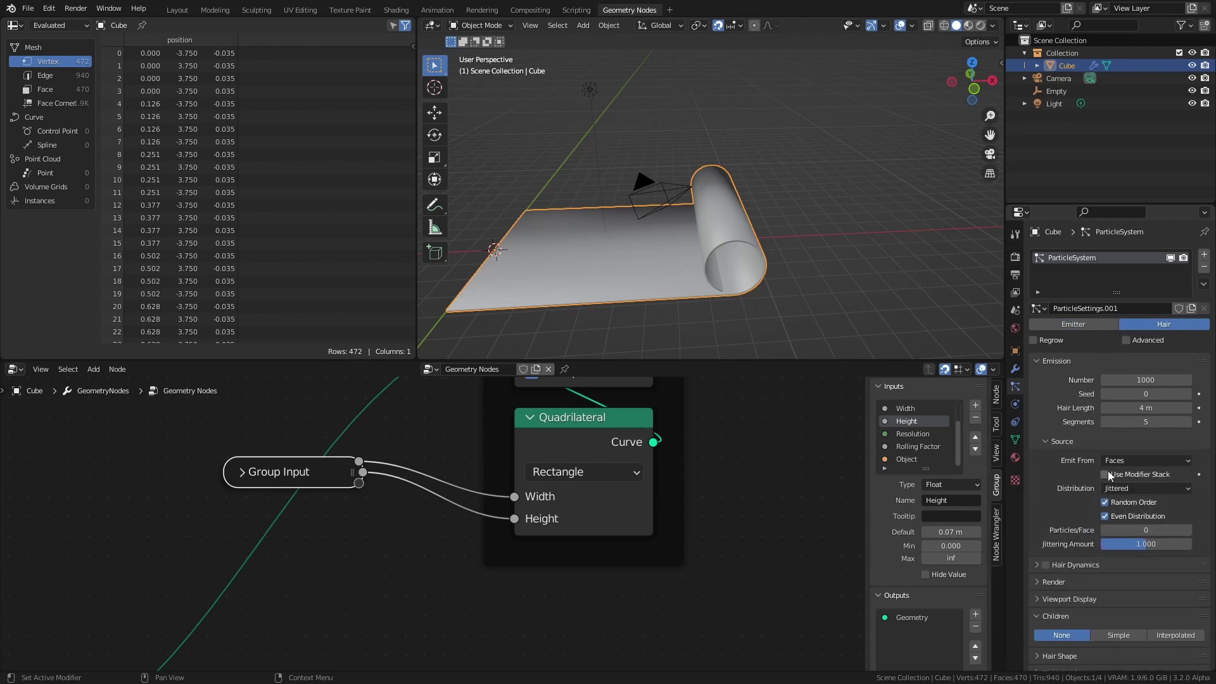
pyautogui.click(1106, 474)
pyautogui.moveTo(767, 297); pyautogui.dragTo(836, 319, button='middle')
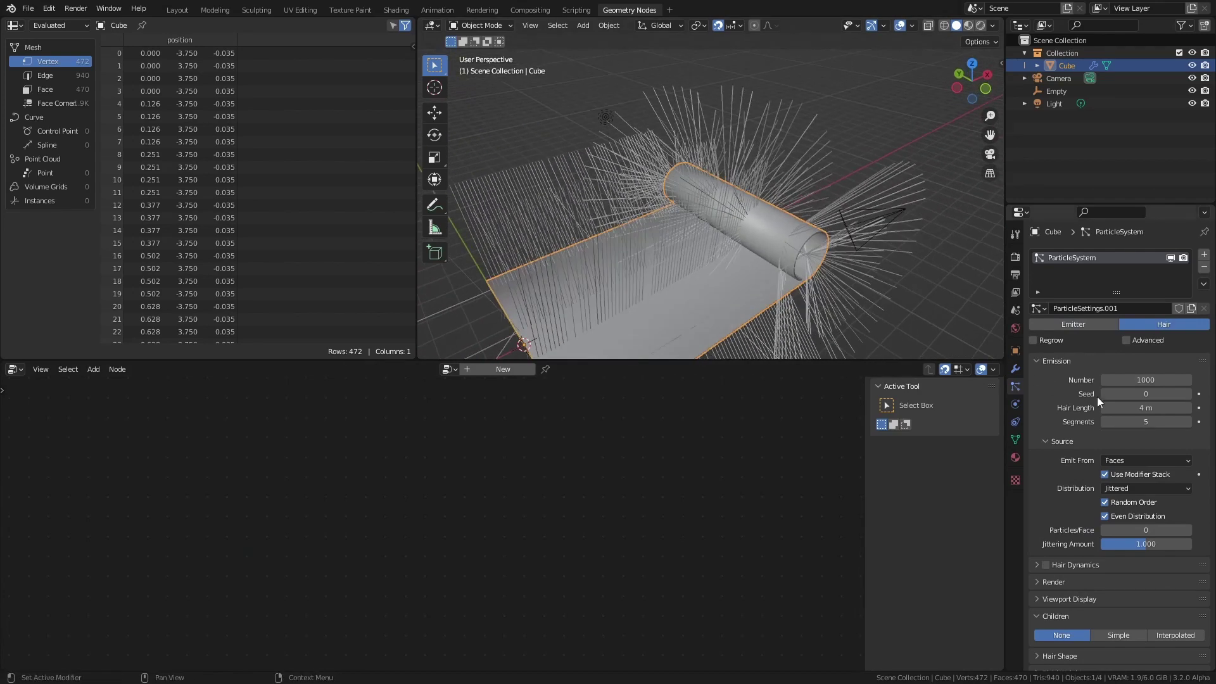
# Step: Set the particle hair length to 0.62 m and the number of hairs to 10653
pyautogui.moveTo(1134, 408); pyautogui.dragTo(1203, 380)
pyautogui.moveTo(698, 246); pyautogui.dragTo(701, 214, button='middle')
pyautogui.scroll(-3, 1105, 415)
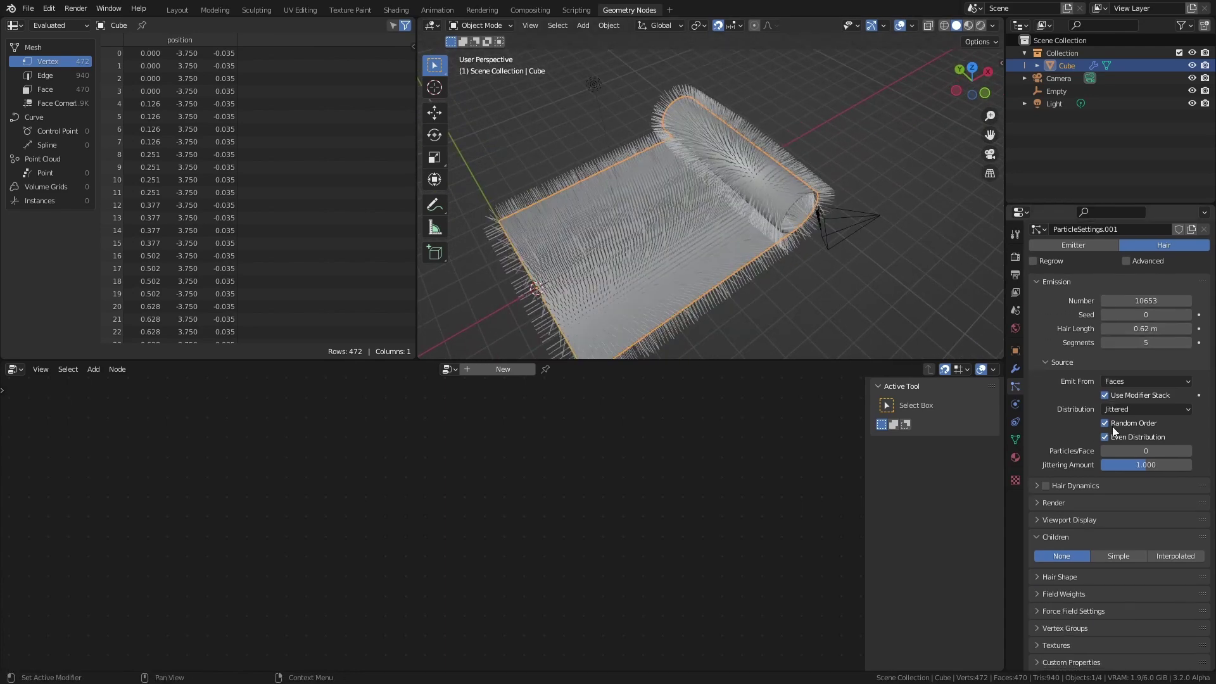
# Step: Set the hair children to Simple and inspect the fur-covered roll from several angles
pyautogui.click(1120, 557)
pyautogui.scroll(1, 697, 271)
pyautogui.scroll(3, 750, 212)
pyautogui.moveTo(698, 271); pyautogui.dragTo(637, 151, button='middle')
pyautogui.scroll(-5, 732, 250)
pyautogui.scroll(4, 679, 160)
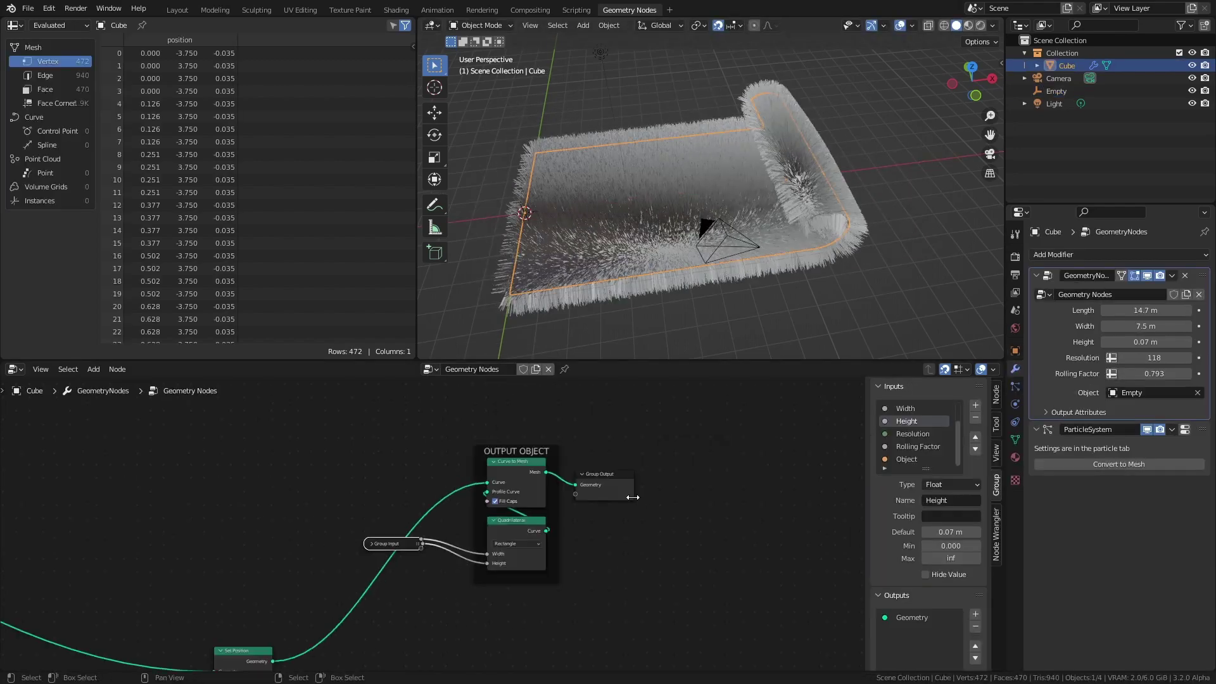
# Step: Add a String to Curves node in free space and set its string to "Some rolling text"
pyautogui.moveTo(220, 516); pyautogui.dragTo(391, 484, button='middle')
pyautogui.scroll(3, 391, 484)
pyautogui.moveTo(468, 433); pyautogui.dragTo(626, 427, button='middle')
pyautogui.hotkey('shift', 'a')
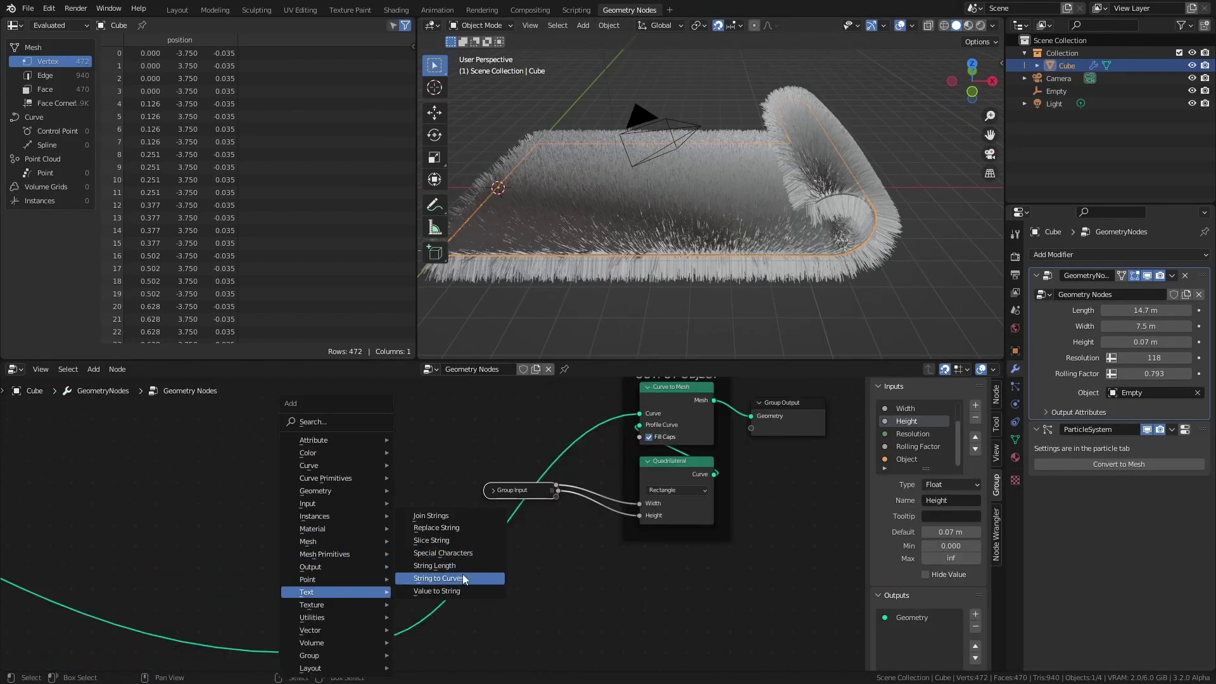
pyautogui.click(462, 574)
pyautogui.click(281, 443)
pyautogui.click(301, 532)
pyautogui.write('Scme rolling text')
pyautogui.press('Return')
pyautogui.scroll(-1, 292, 533)
# Step: Add a Fill Curve node fed by the String to Curves instances and connect its mesh to the Set Position geometry input
pyautogui.moveTo(354, 484); pyautogui.dragTo(321, 455)
pyautogui.write('fil')
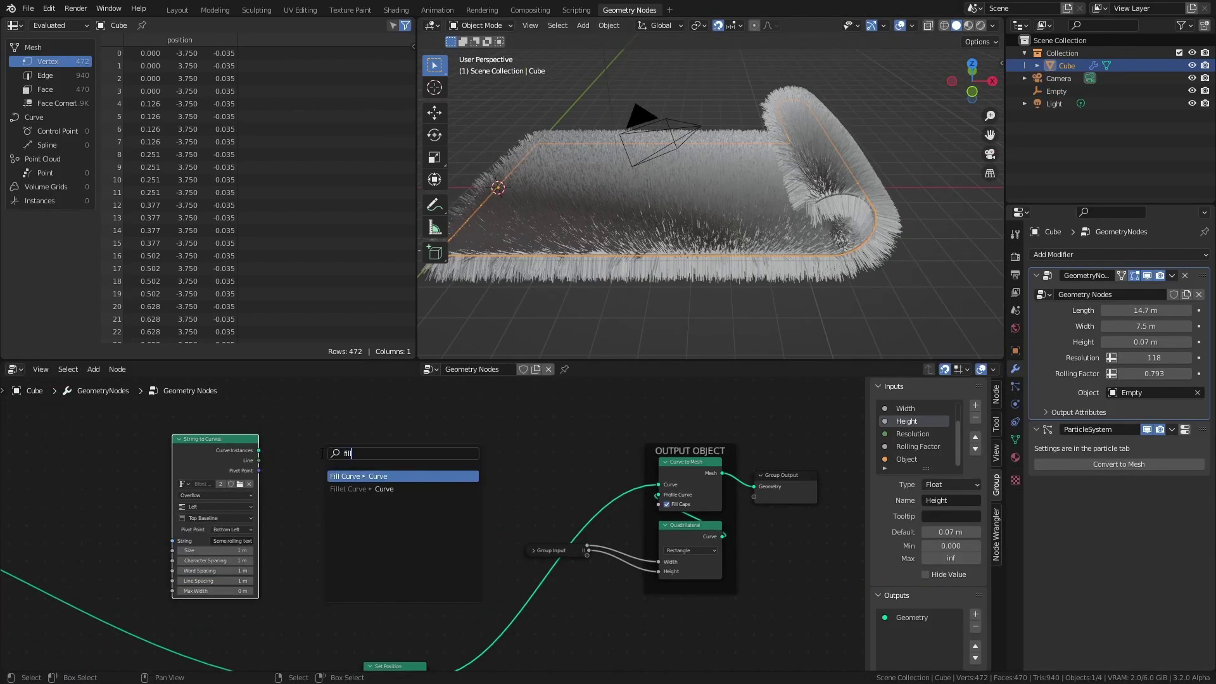
pyautogui.press('Return')
pyautogui.click(309, 456)
pyautogui.moveTo(383, 458); pyautogui.dragTo(404, 418, button='middle')
pyautogui.scroll(-3, 412, 444)
pyautogui.press('g')
pyautogui.click(329, 471)
pyautogui.keyDown('shift'); pyautogui.moveTo(261, 539); pyautogui.dragTo(255, 563, button='right'); pyautogui.keyUp('shift')
pyautogui.moveTo(321, 444); pyautogui.dragTo(415, 594)
pyautogui.moveTo(734, 173); pyautogui.dragTo(727, 218, button='middle')
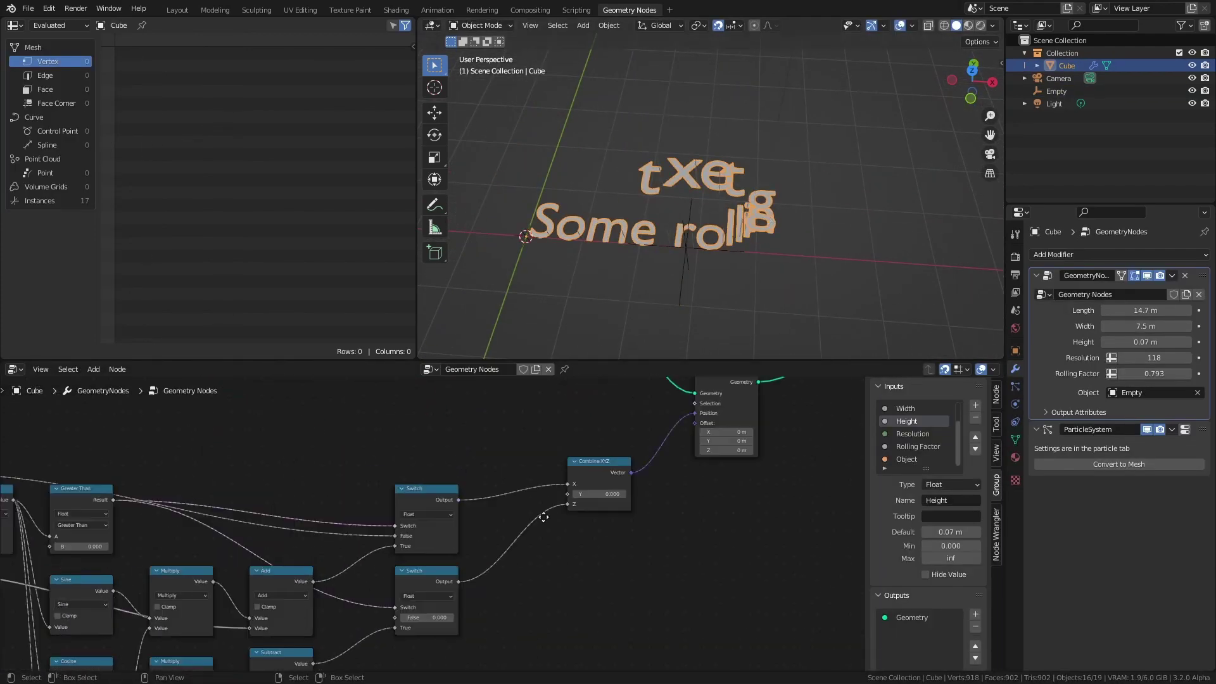
# Step: Connect the position's Separate XYZ Y output to the Combine XYZ Y input and insert a Subdivide Mesh node after Fill Curve
pyautogui.moveTo(675, 633); pyautogui.dragTo(700, 525, button='middle')
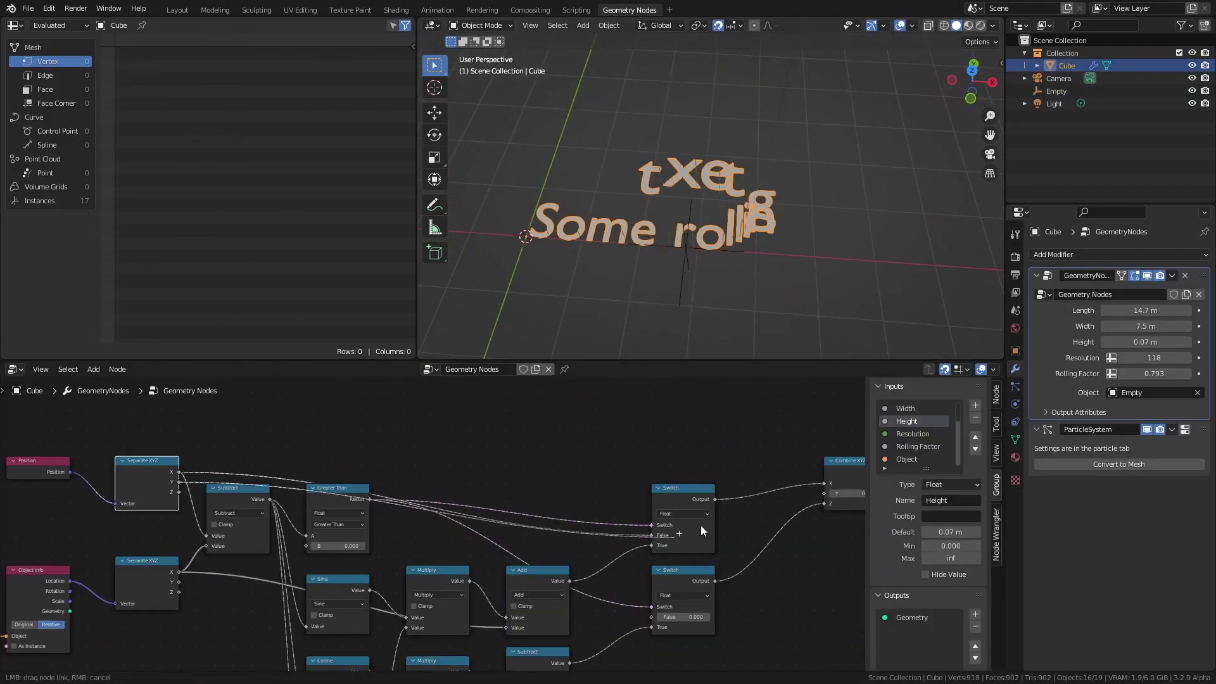
pyautogui.press('Tab')
pyautogui.hotkey('shift', 'a')
pyautogui.press('Return')
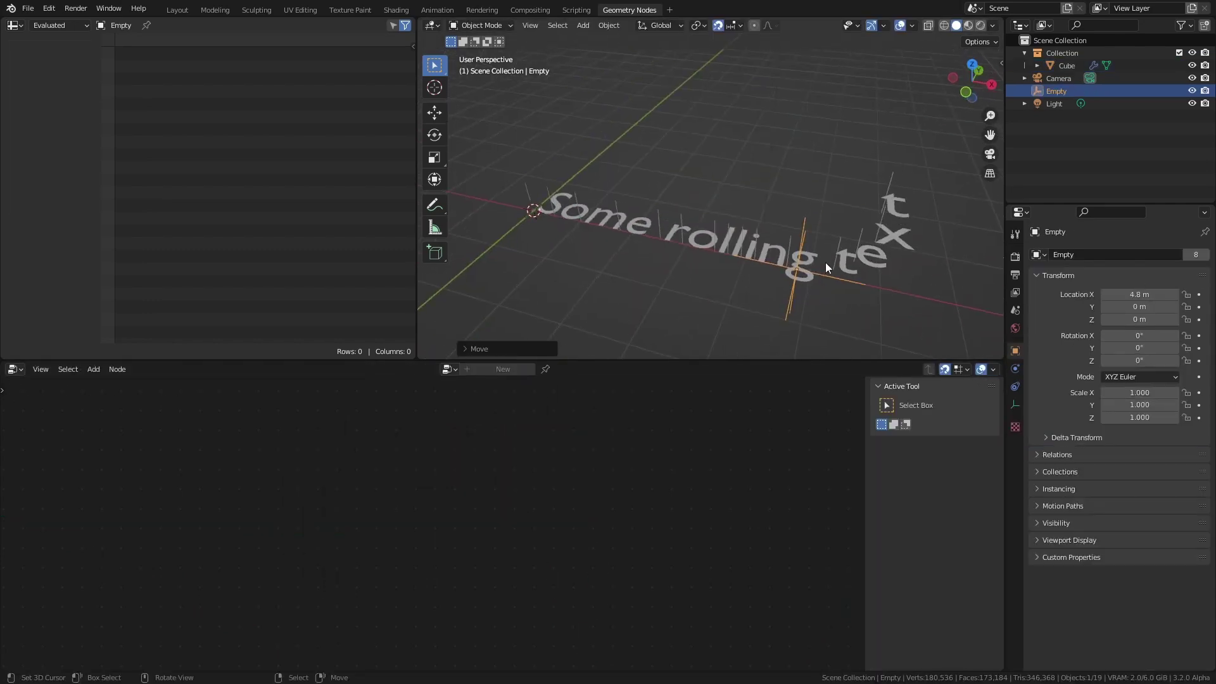
# Step: Reselect the text object, insert a Realize Instances node between Subdivide Mesh and Set Position, and remove the particle system
pyautogui.click(826, 263)
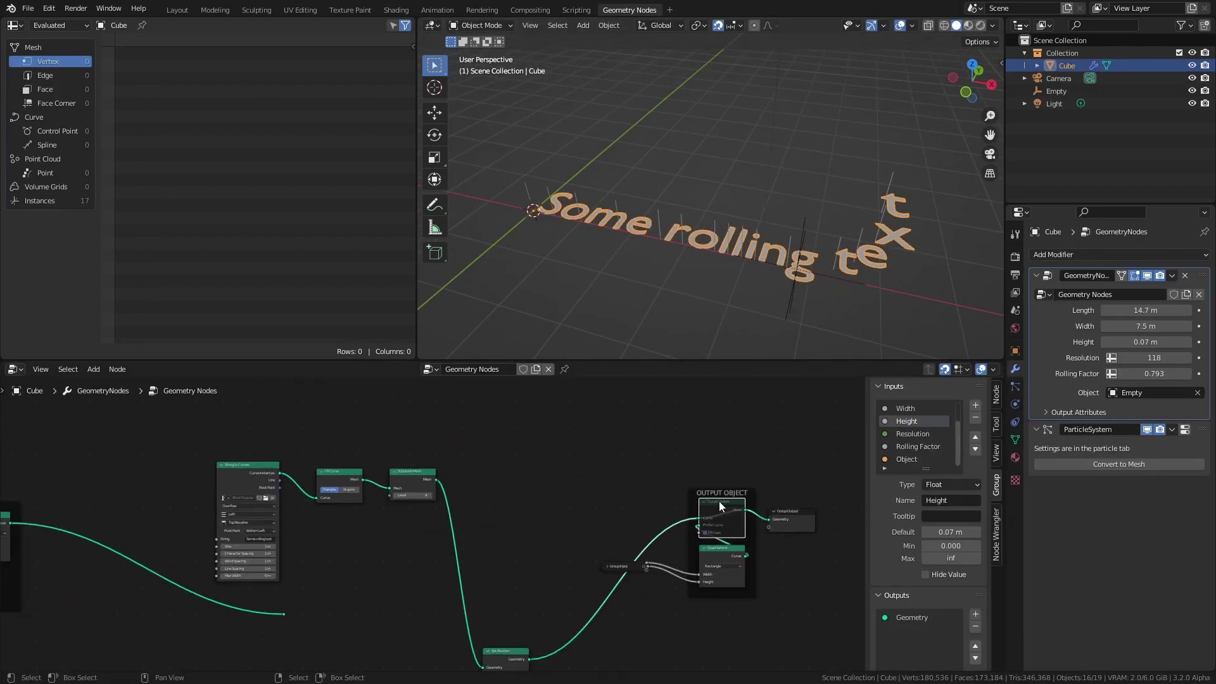
pyautogui.moveTo(719, 500); pyautogui.dragTo(683, 517, button='middle')
pyautogui.hotkey('shift', 'a')
pyautogui.write('realize')
pyautogui.press('Return')
pyautogui.click(378, 479)
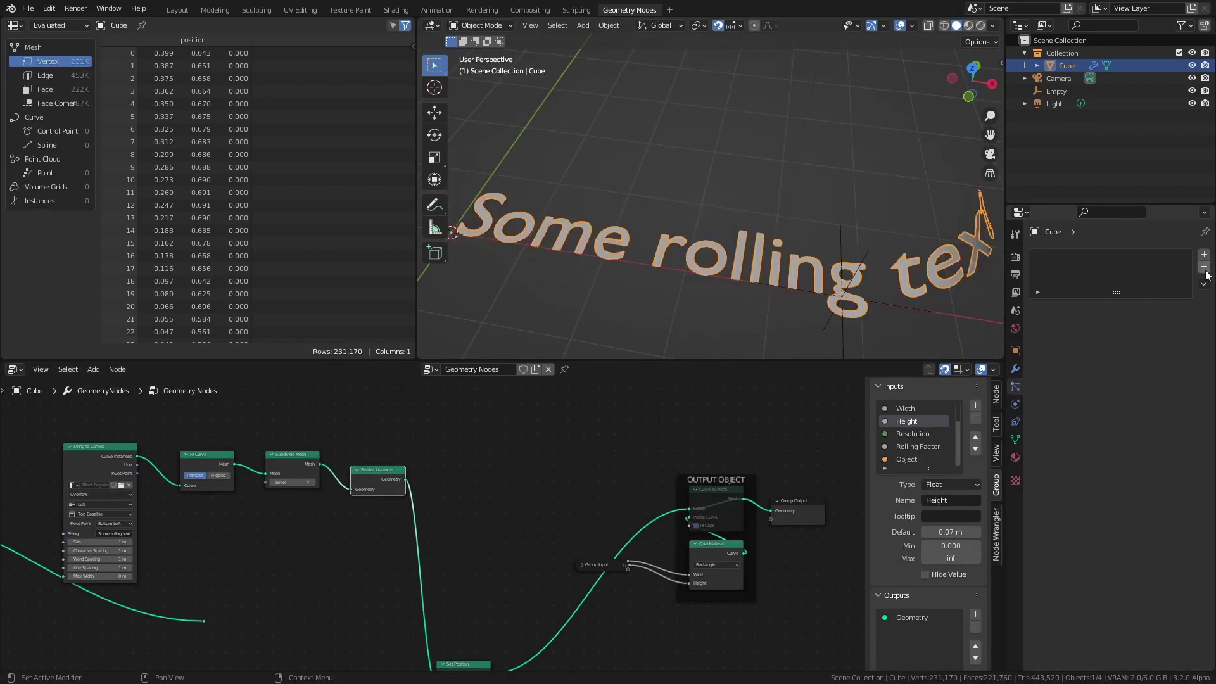
# Step: Slide the Empty along X between 0.8 m and 6.8 m to preview the text rolling, leaving it at 6.8 m
pyautogui.click(804, 280)
pyautogui.press('g')
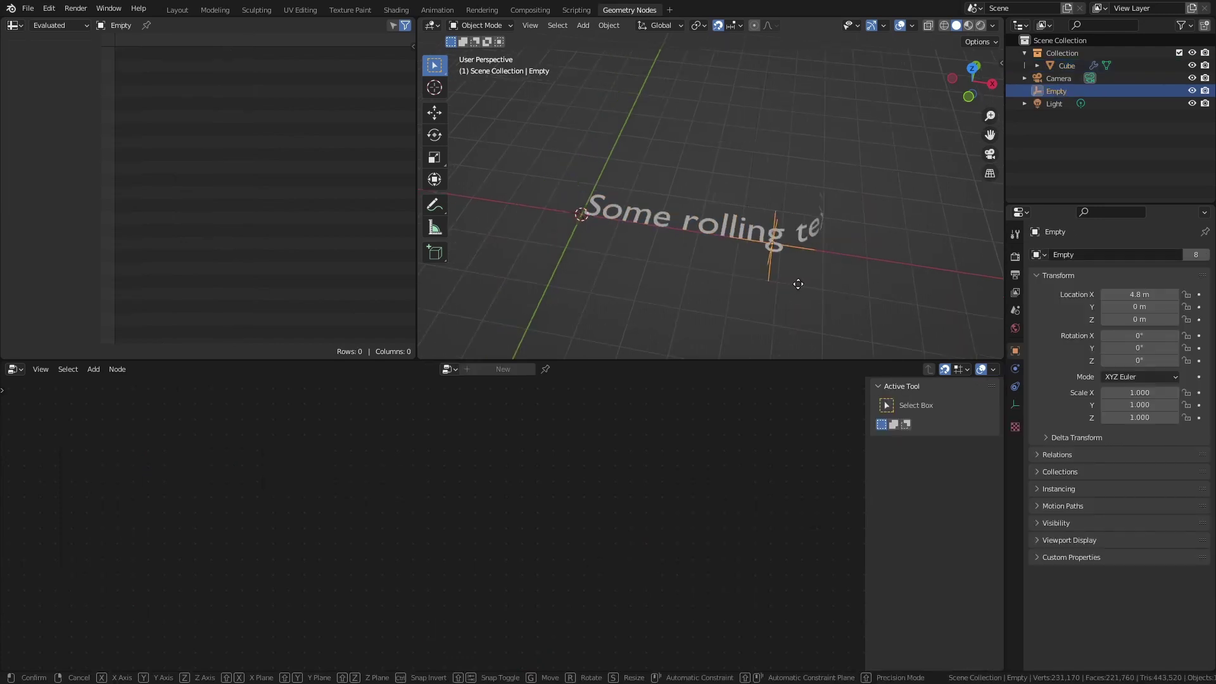
pyautogui.press('x')
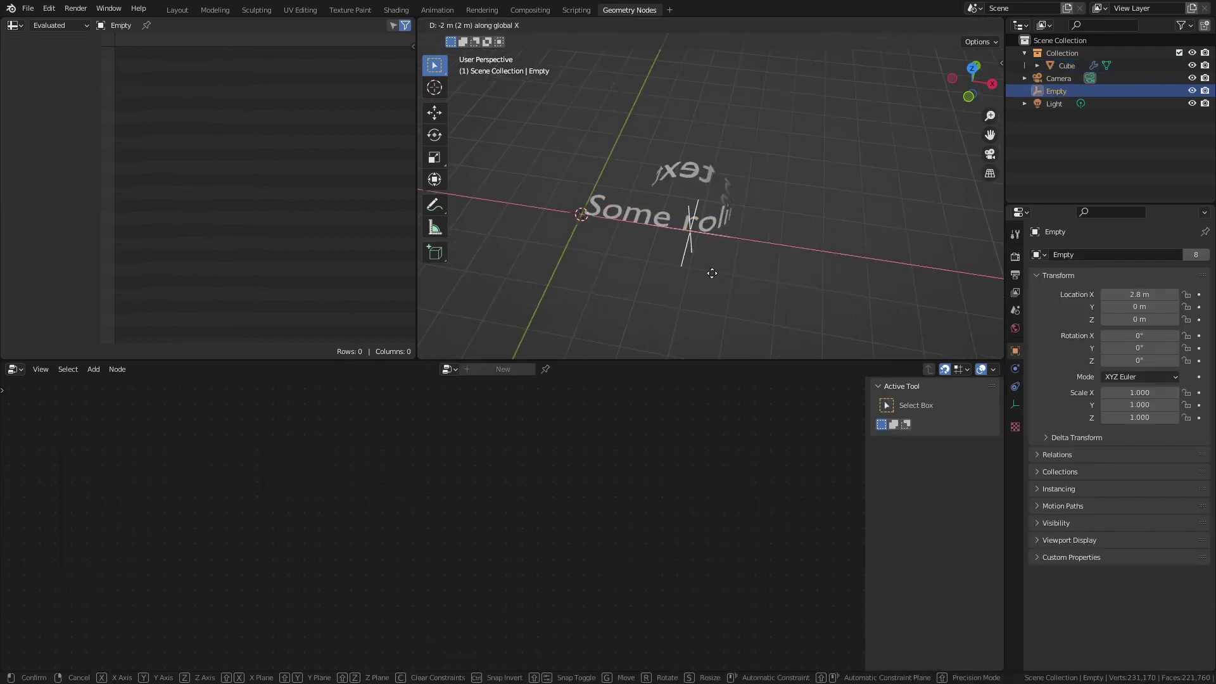
pyautogui.click(858, 279)
pyautogui.moveTo(859, 278); pyautogui.dragTo(863, 298, button='middle')
pyautogui.press('g')
pyautogui.press('x')
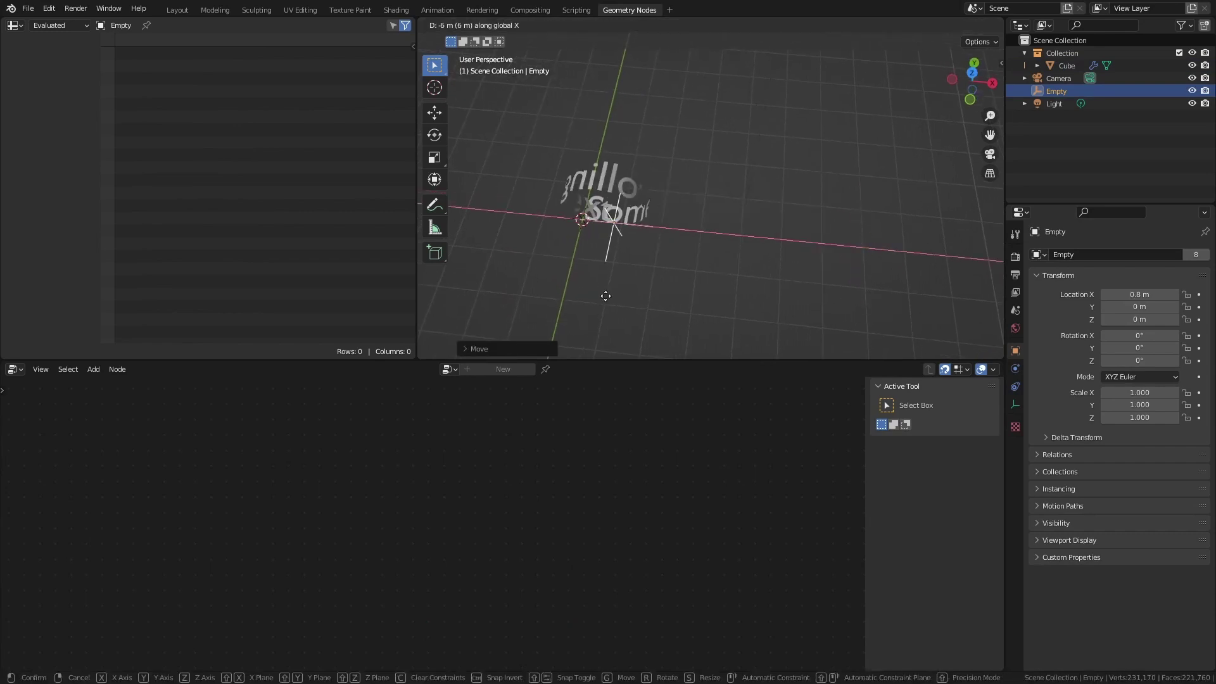
pyautogui.click(905, 292)
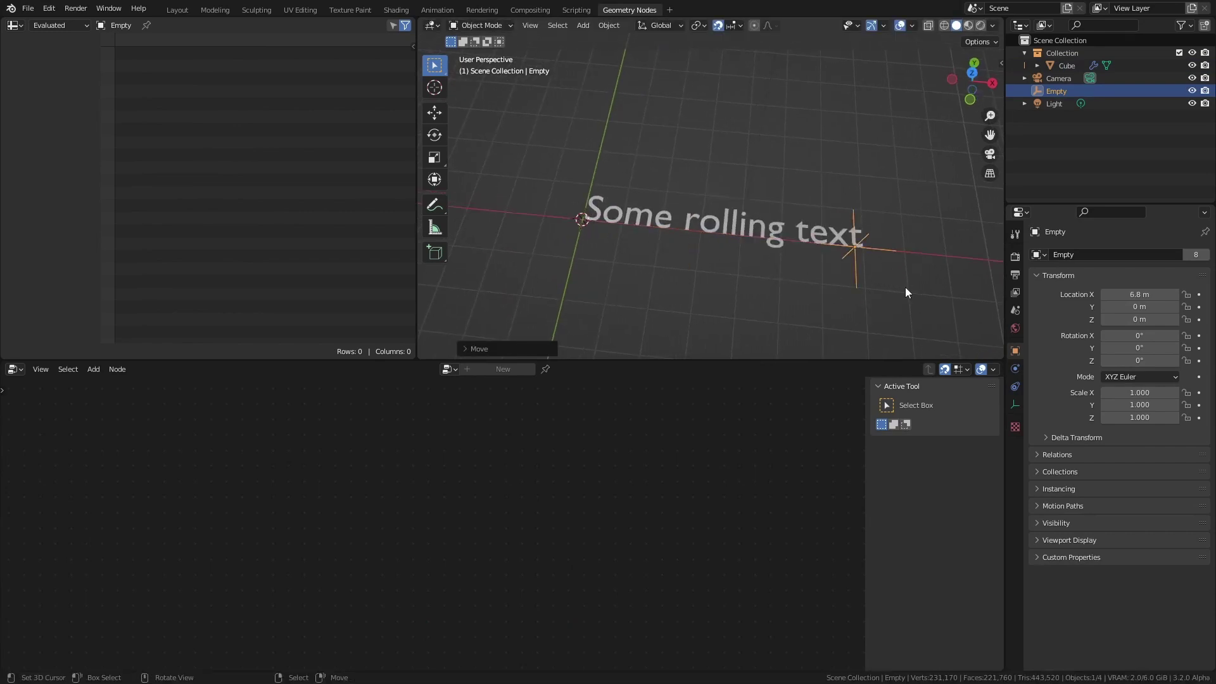